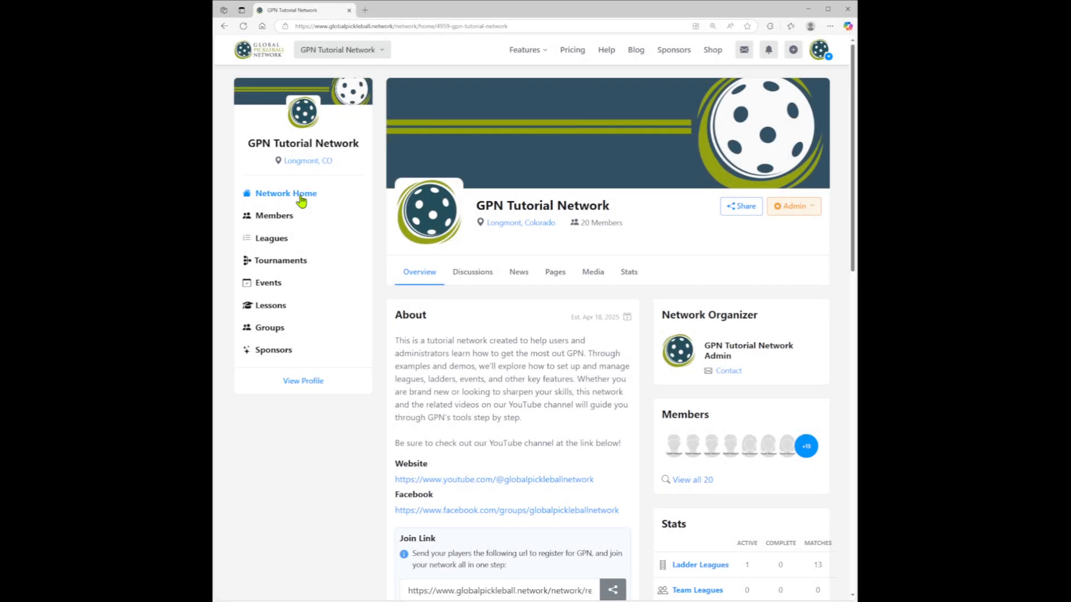
- Start a new tournament in the network and name it "Mixed Doubles Tournament - Bracket Series"
click(282, 262)
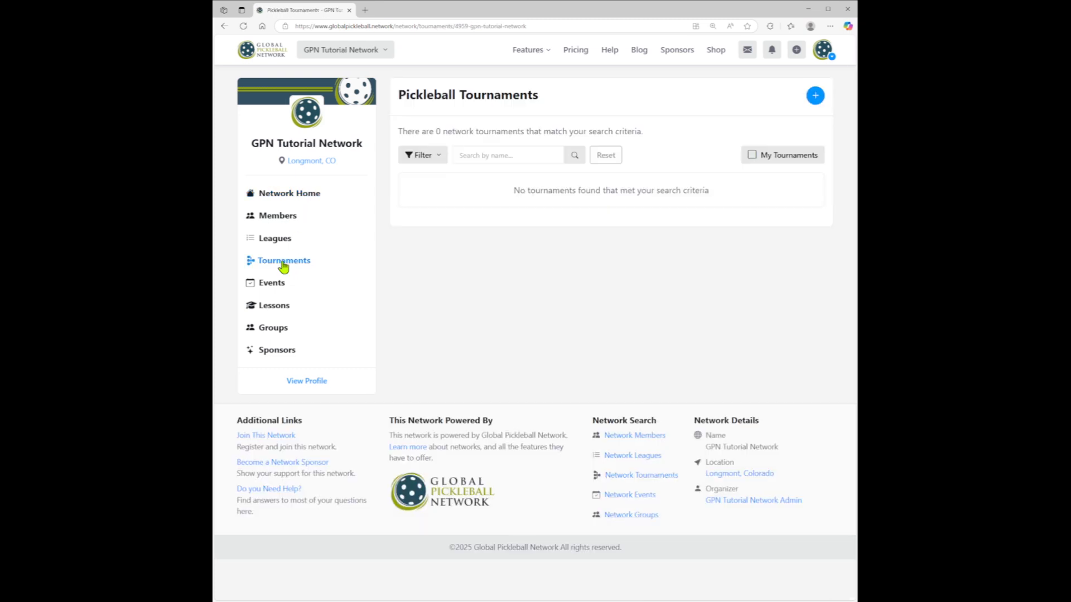
click(814, 100)
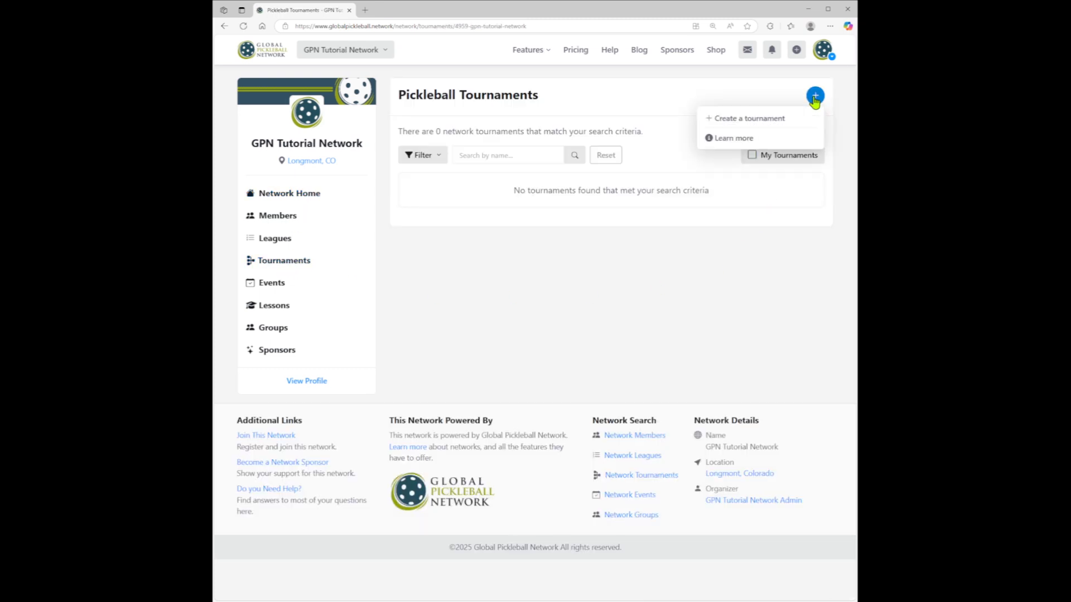
click(725, 119)
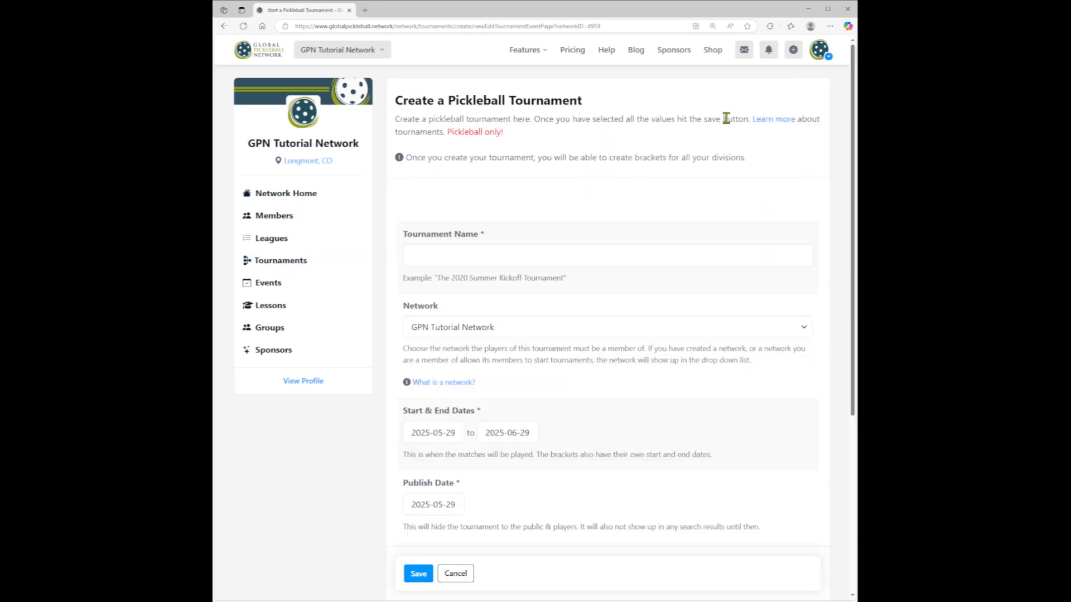
click(436, 254)
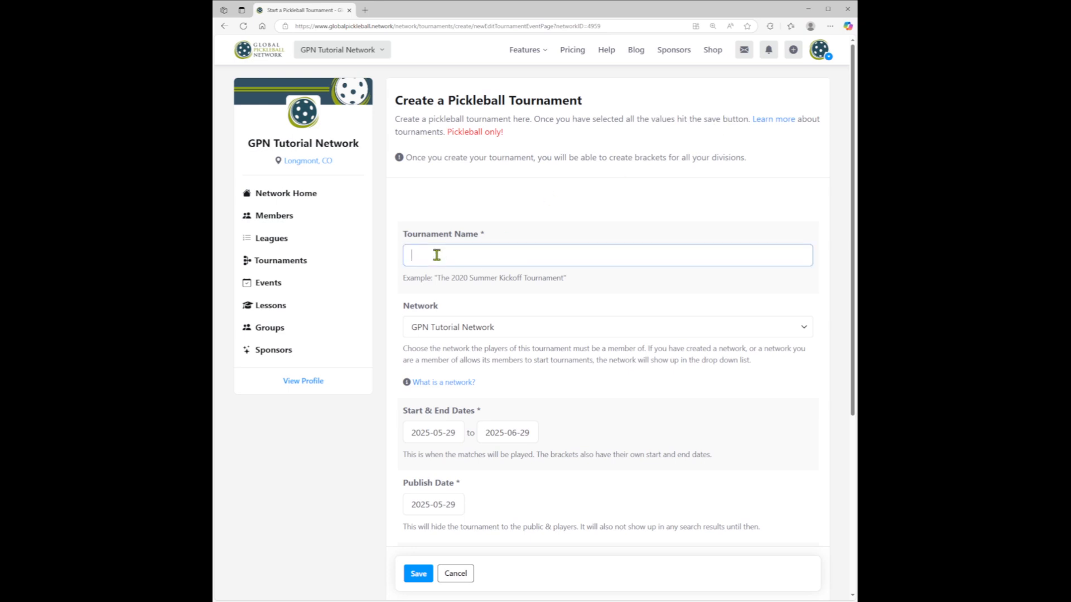
text(Mixed Doubles Tournament - Bracket Series)
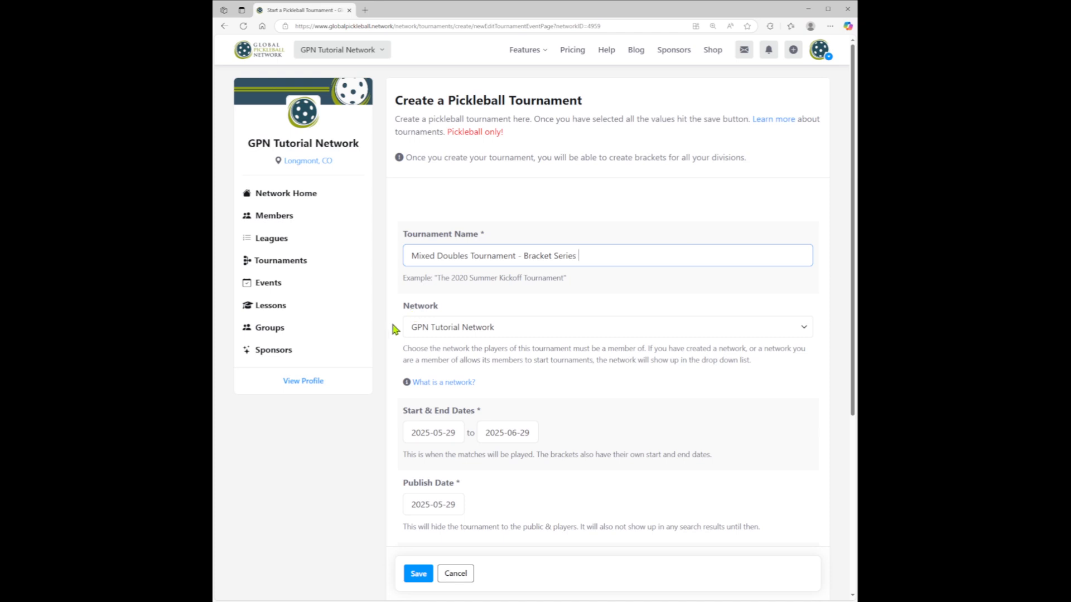
- Set the tournament's start and end dates both to 2025-06-07
scroll(663, 339, down, 2)
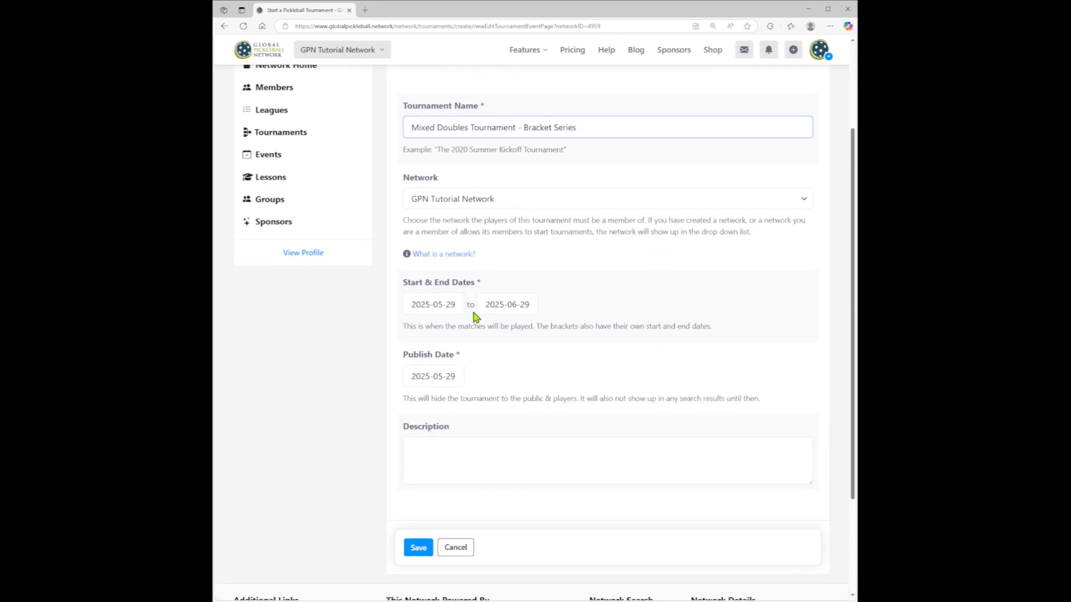
click(442, 306)
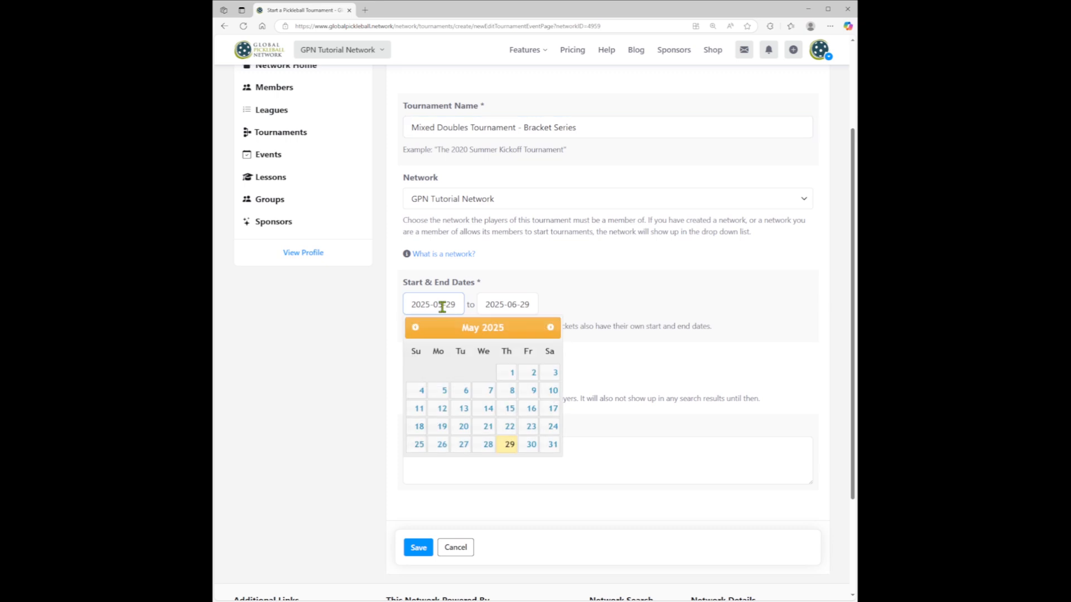
click(552, 331)
click(554, 373)
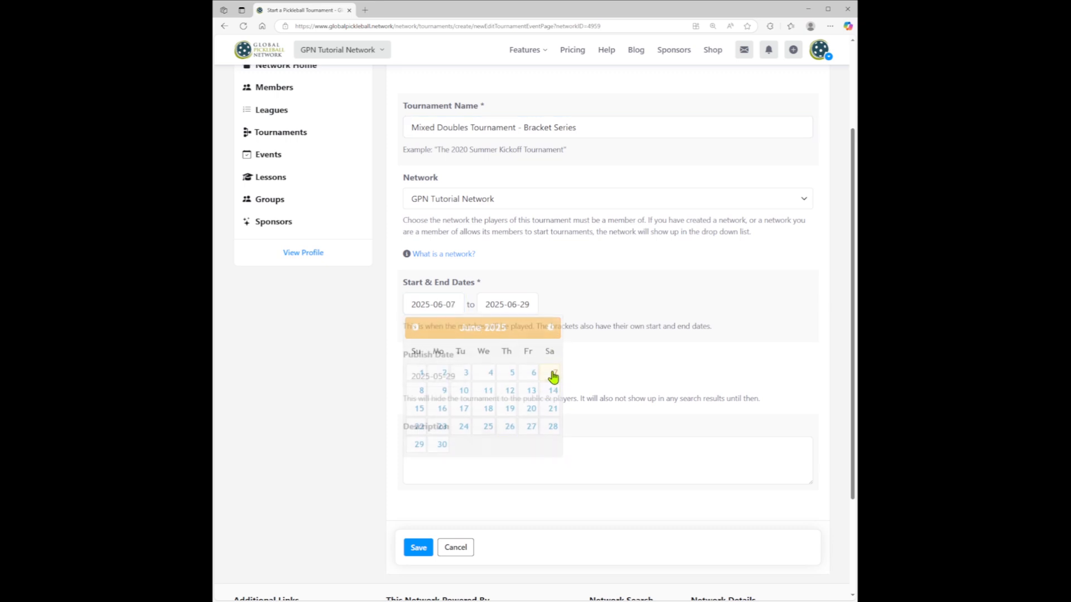
click(619, 372)
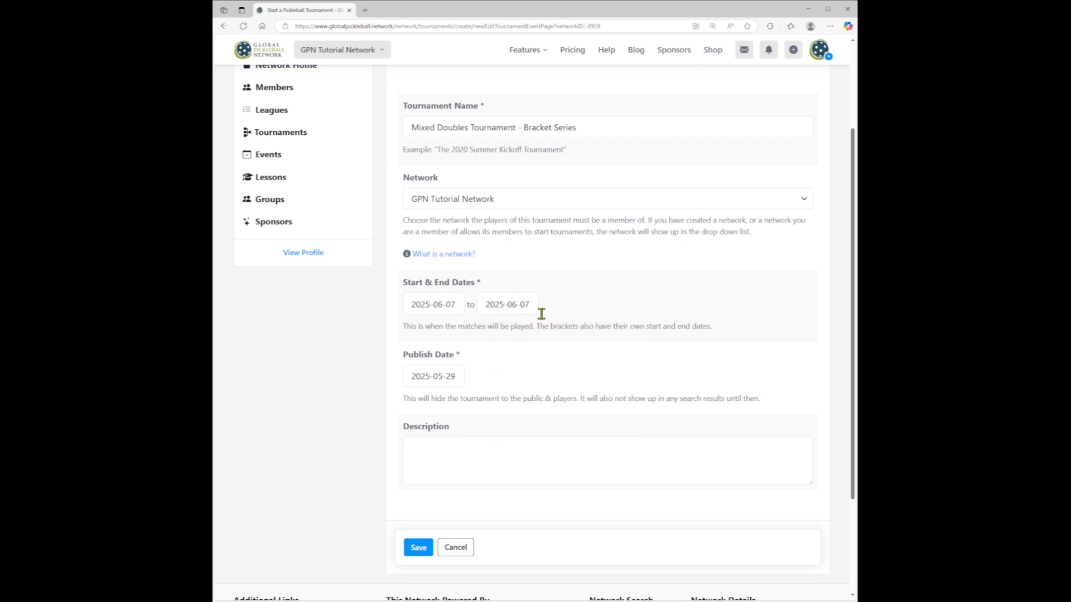
- Set the tournament's publish date to 2025-05-30
scroll(596, 317, down, 2)
click(437, 333)
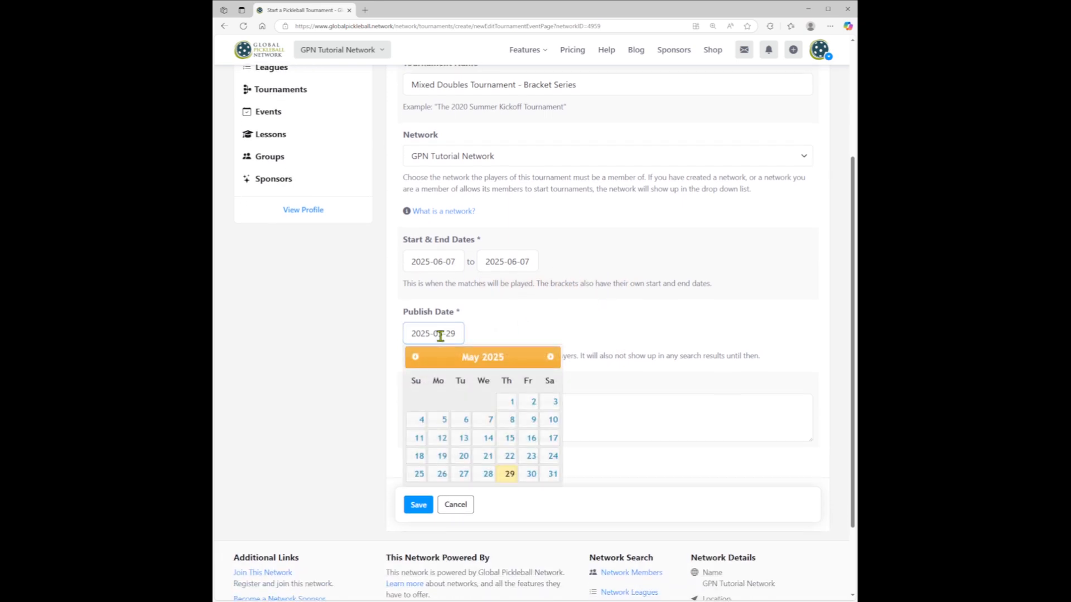
click(530, 474)
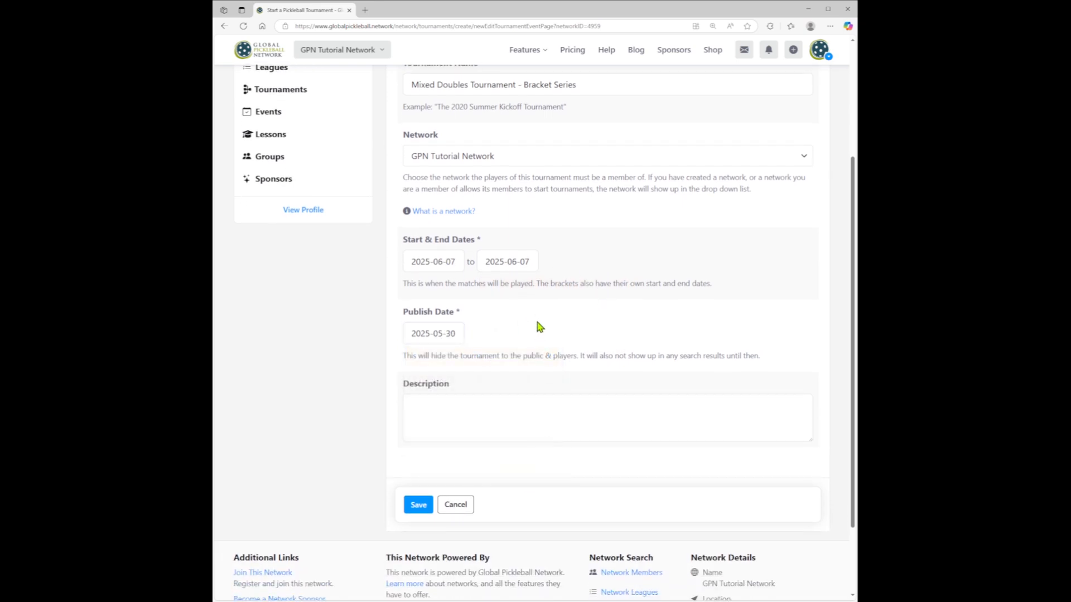
- Add a description of the two-stage bracket series, with games to 15, win by 2, round robin and single elimination playoff, and save the tournament
click(516, 419)
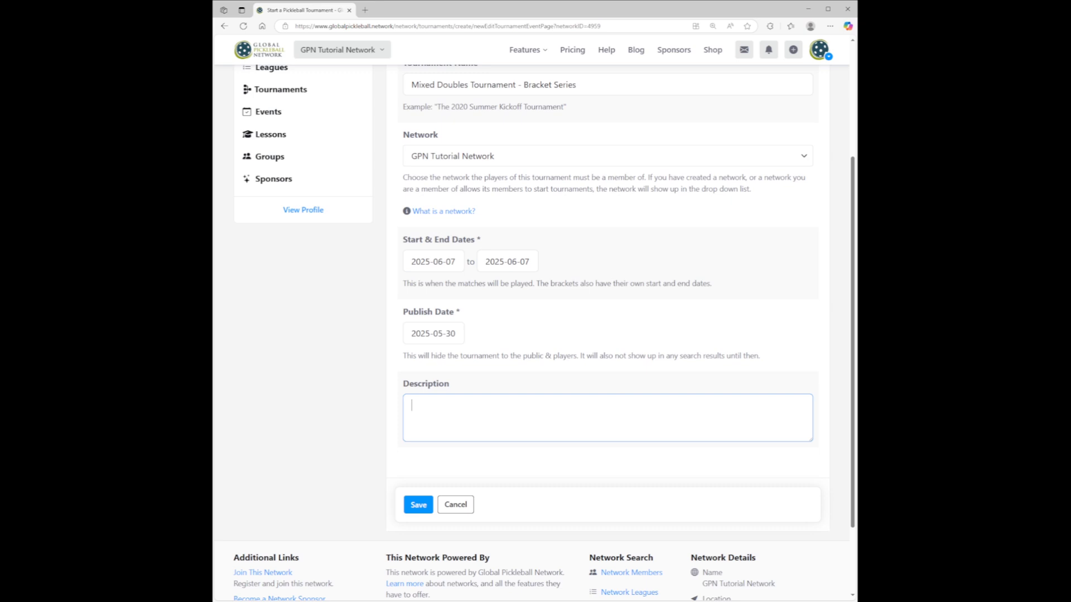
text(This tournament uses a bracket series format with two stages. All matches are one game to 15, win by 2. Teams will first compete in a round robin, and top finishers will advance into a single elimination playoff bracket to crown the winner.)
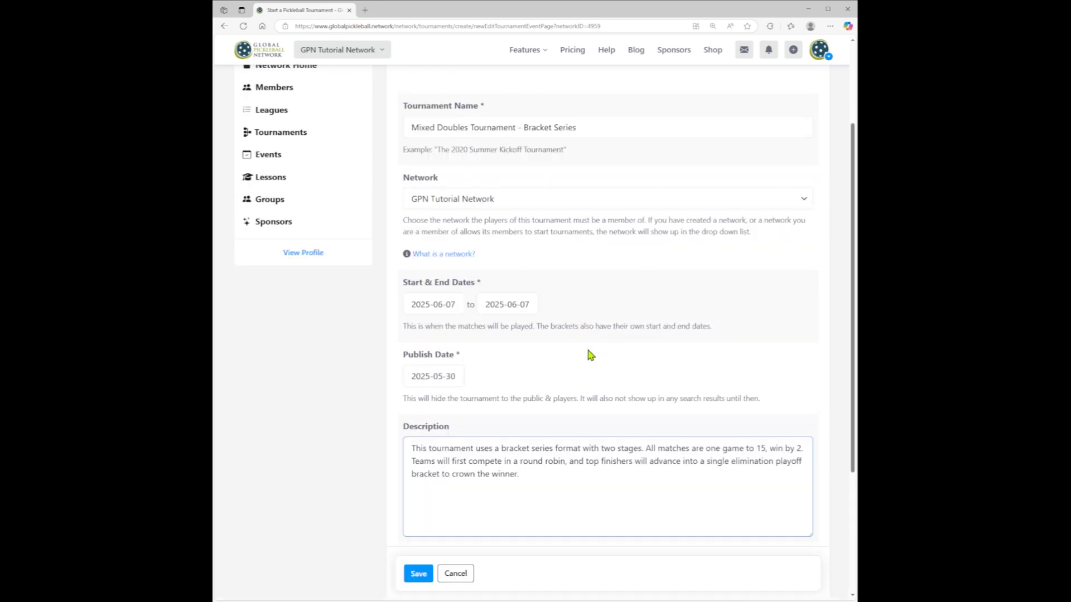
click(419, 574)
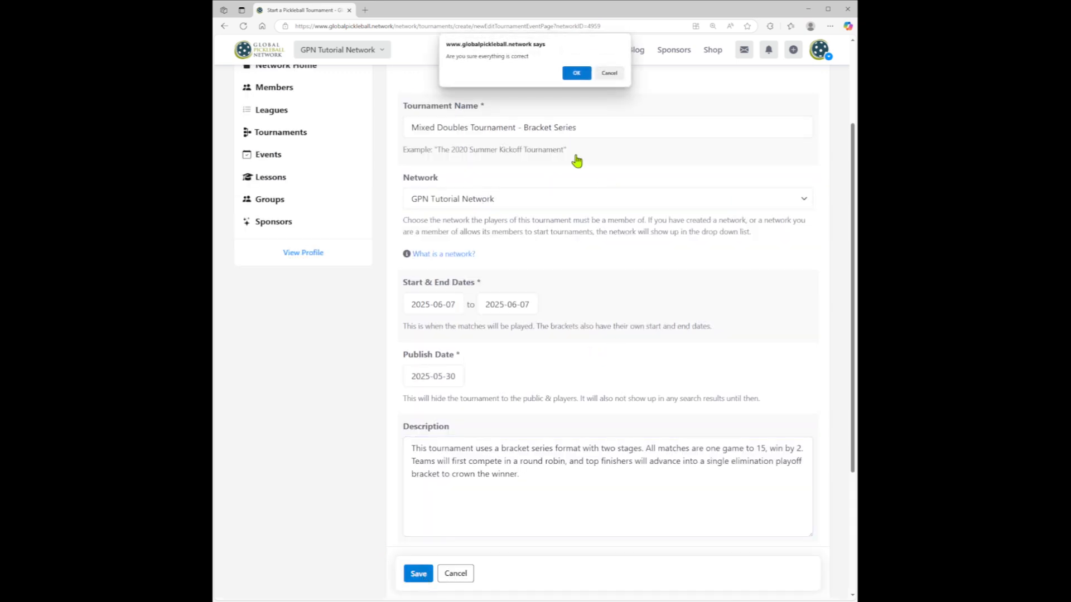
click(574, 72)
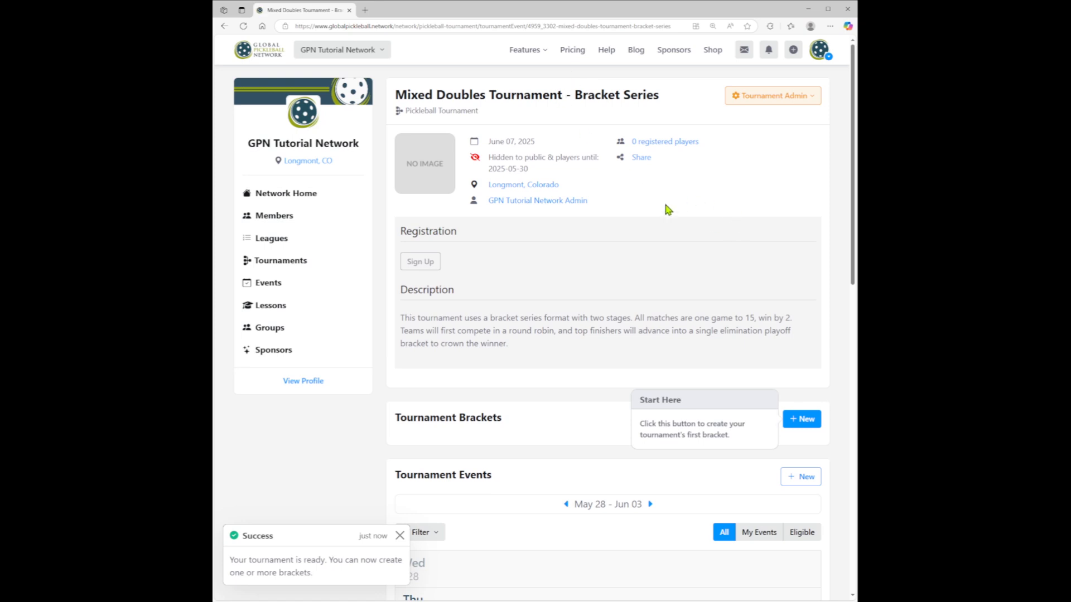
- Review the tournament's details, registration, customization, additional fields, administration and fees settings, and save them
click(769, 106)
click(719, 114)
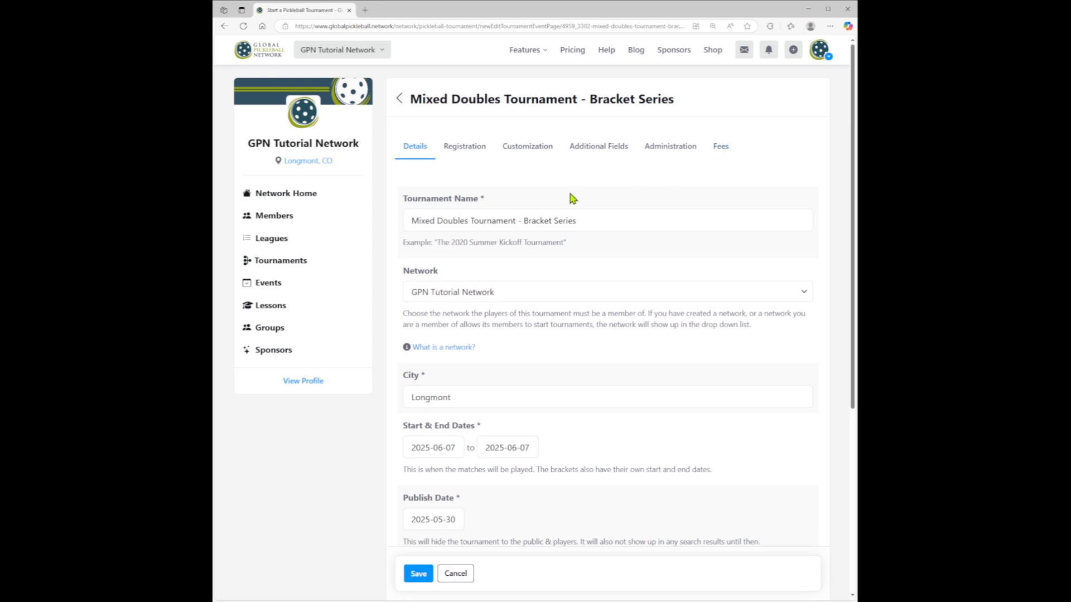
scroll(622, 244, down, 2)
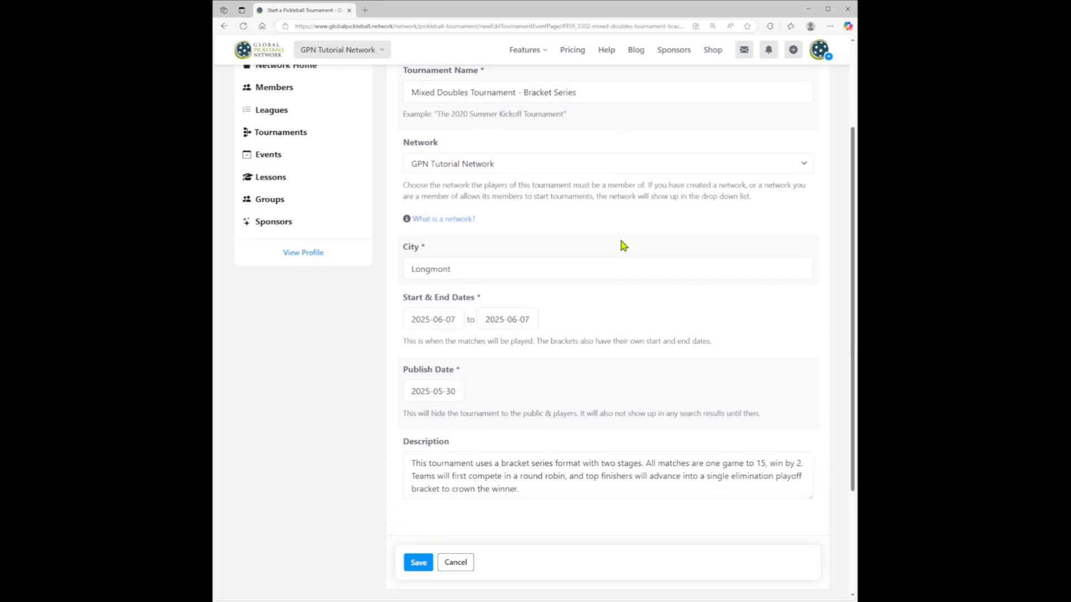
scroll(622, 245, up, 2)
click(466, 152)
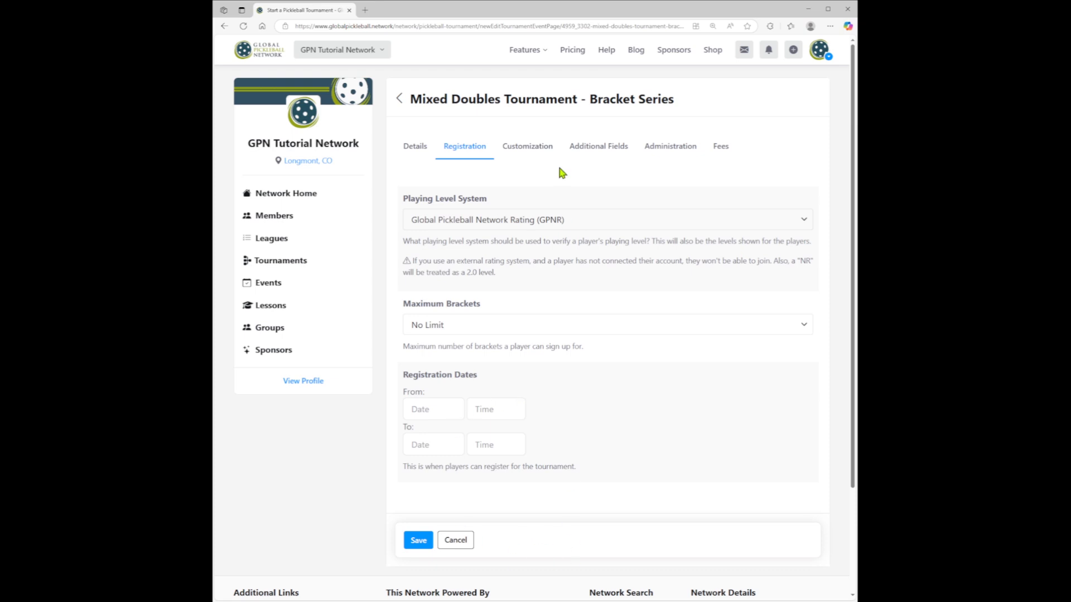
click(539, 153)
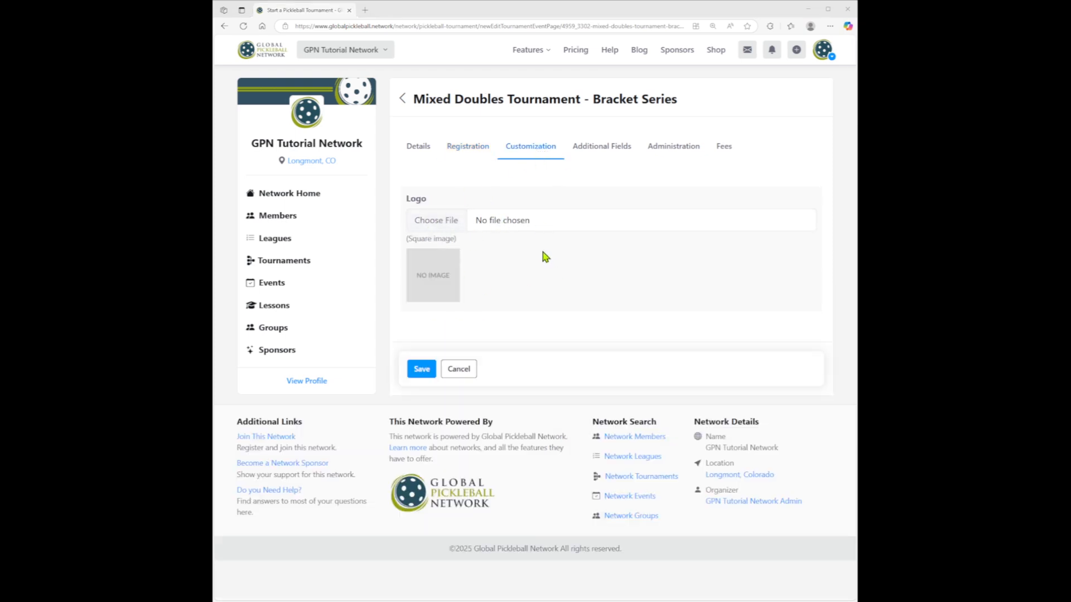
click(610, 149)
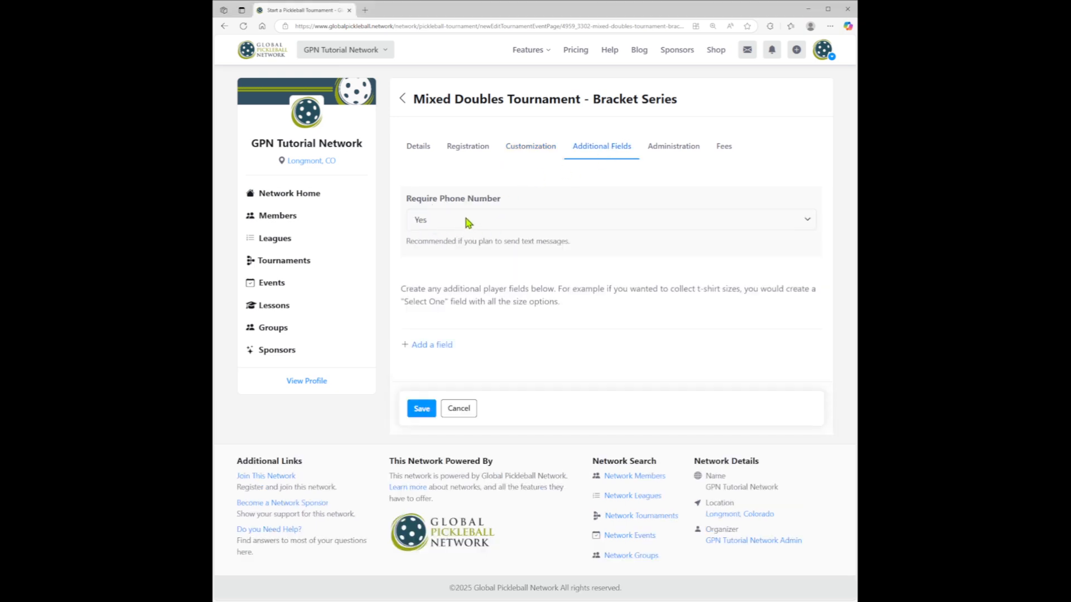
click(669, 148)
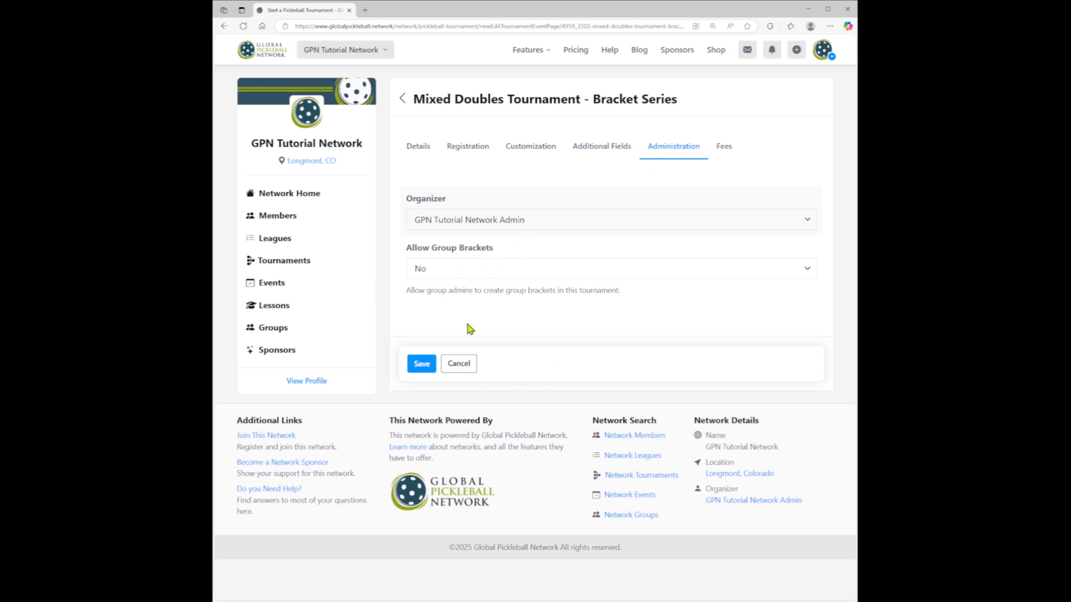
click(723, 148)
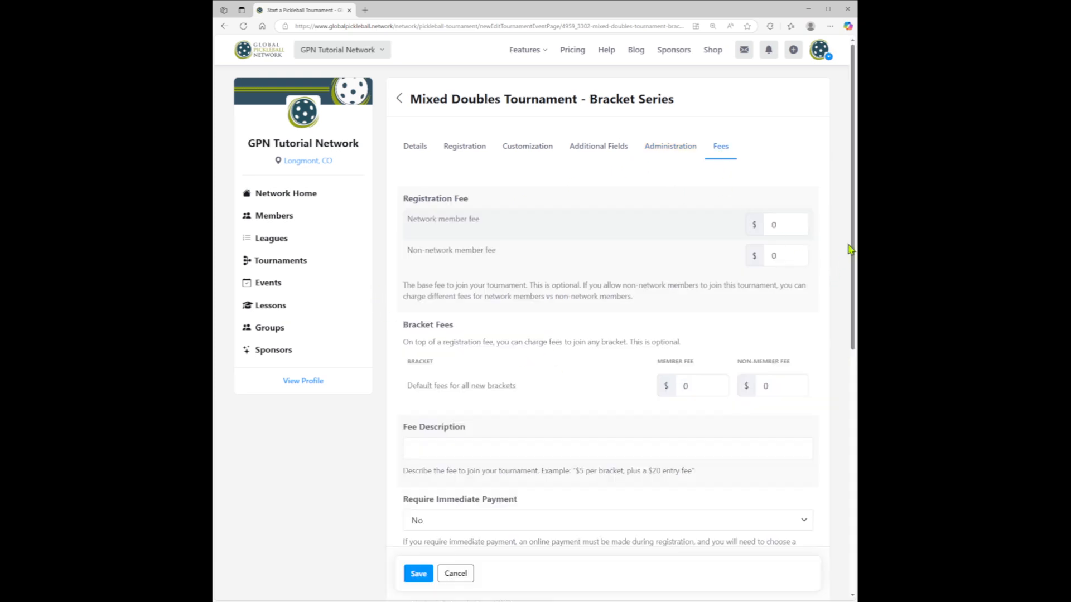
mouse_move(854, 236)
mouse_down()
mouse_move(854, 358)
mouse_move(854, 228)
mouse_up()
click(418, 573)
click(577, 70)
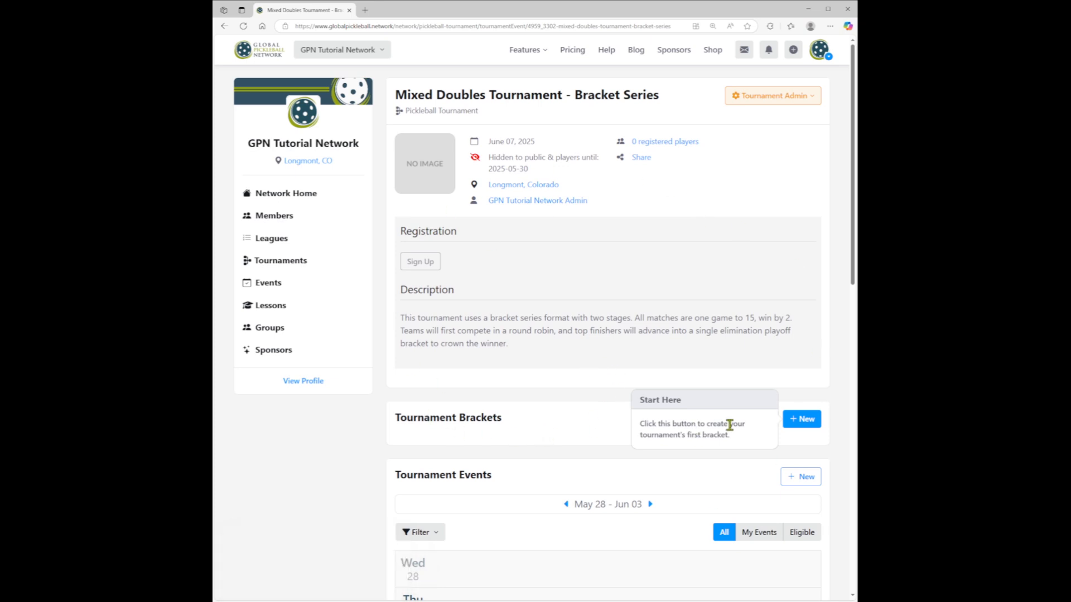
- Create and save a tournament bracket whose description says teams play every other team in their group for playoff seeding, matches to 15, win by 2
click(800, 423)
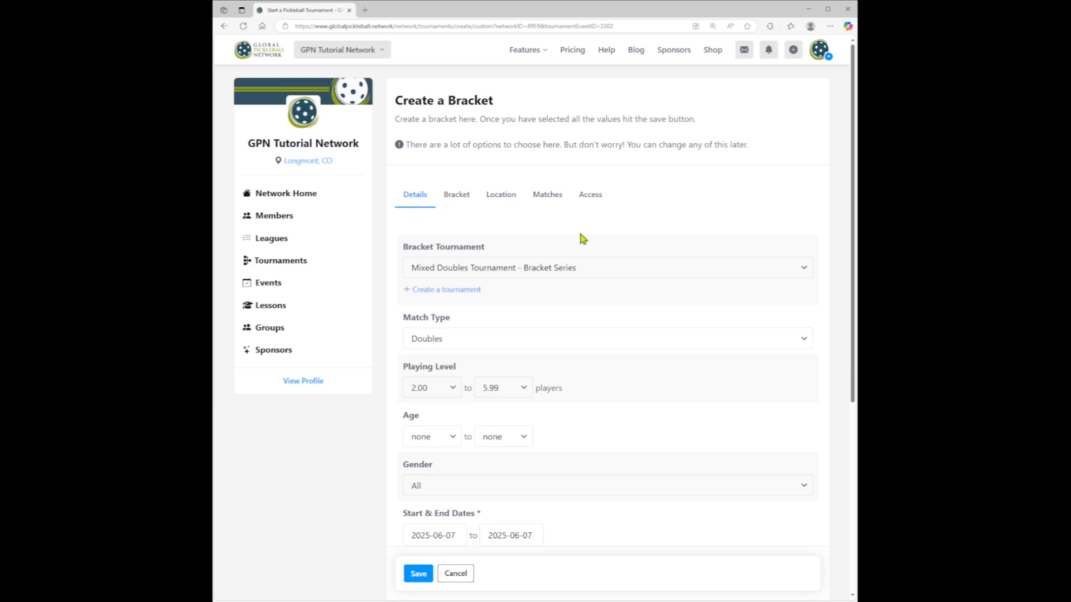
drag(853, 191, 848, 270)
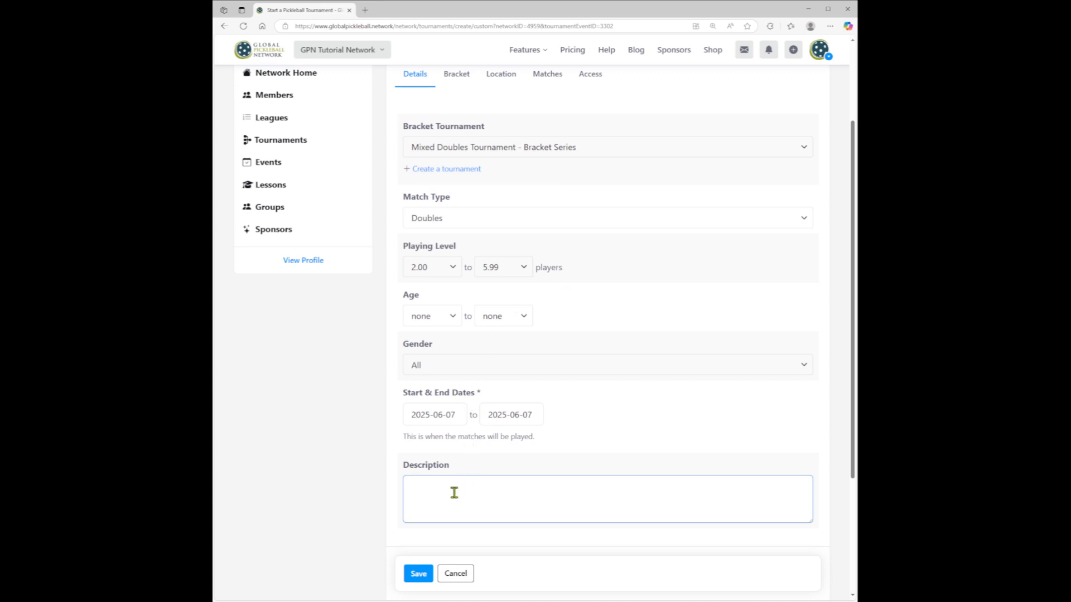
text(Teams will play every other team in their group. This guarantees multiple matches and determines seeding for playff bracket. All matches are played to 15, win by 2.)
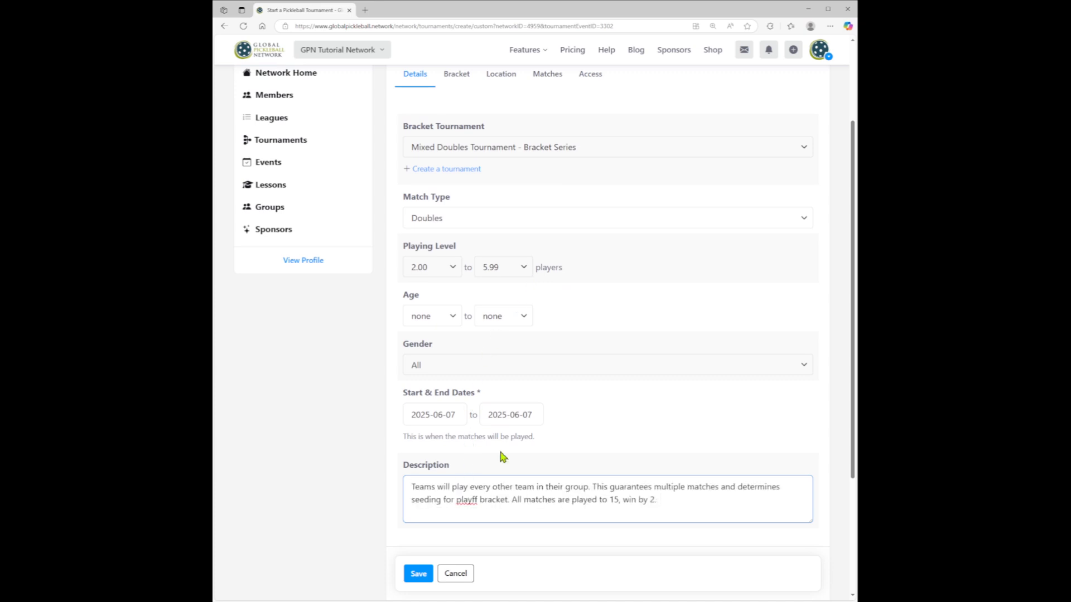
click(468, 506)
text(of)
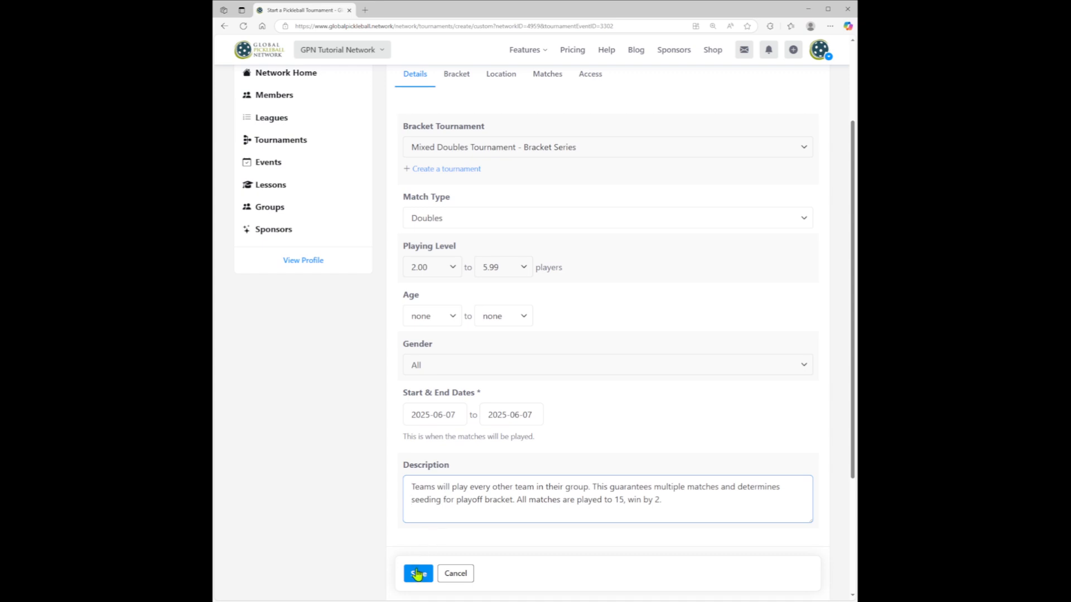
scroll(419, 574, down, 2)
click(419, 502)
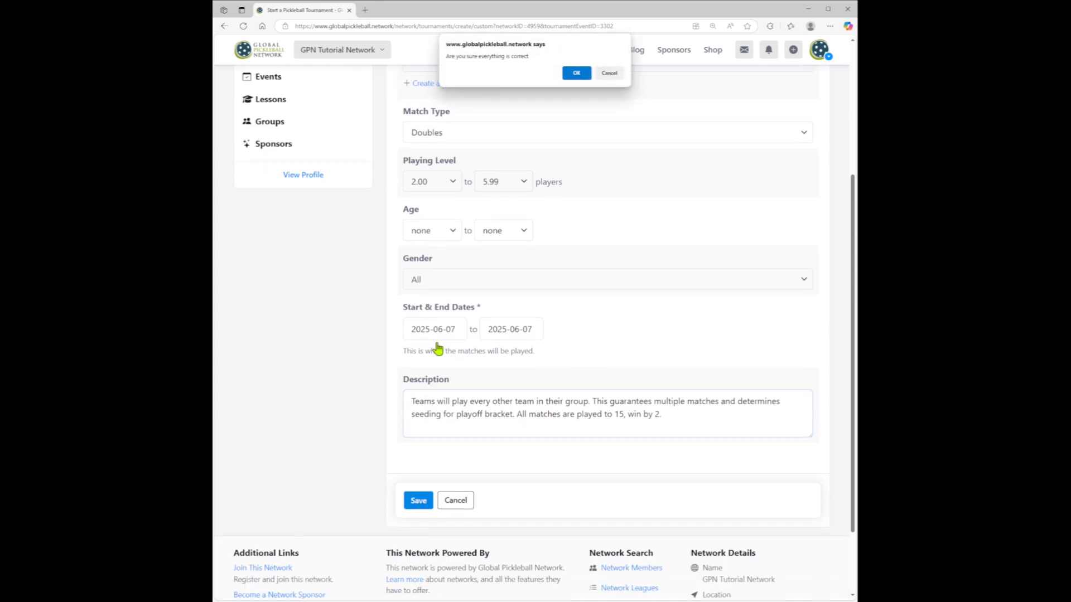
click(575, 73)
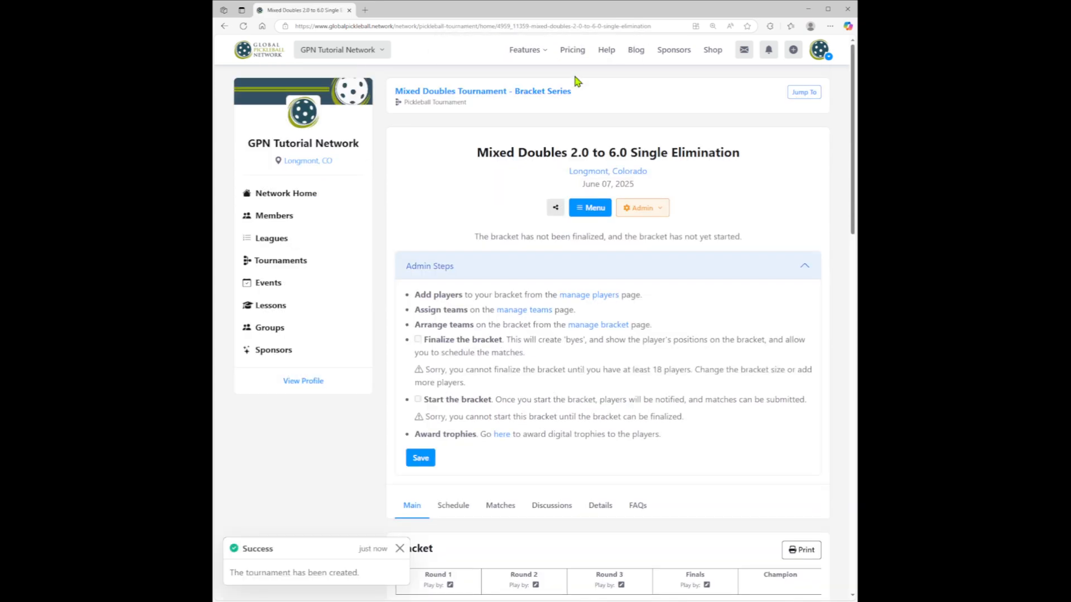
- Open the new bracket's settings and rename it "Mixed Doubles Round Robin Pool"
click(638, 219)
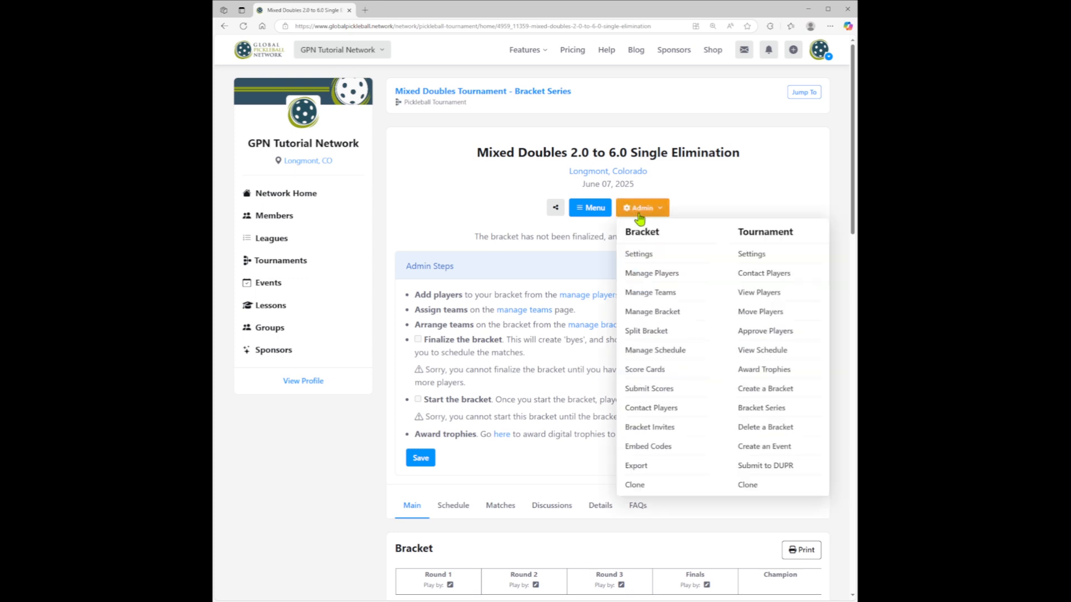
click(638, 257)
click(628, 222)
key(shift+End)
text(Round Robin)
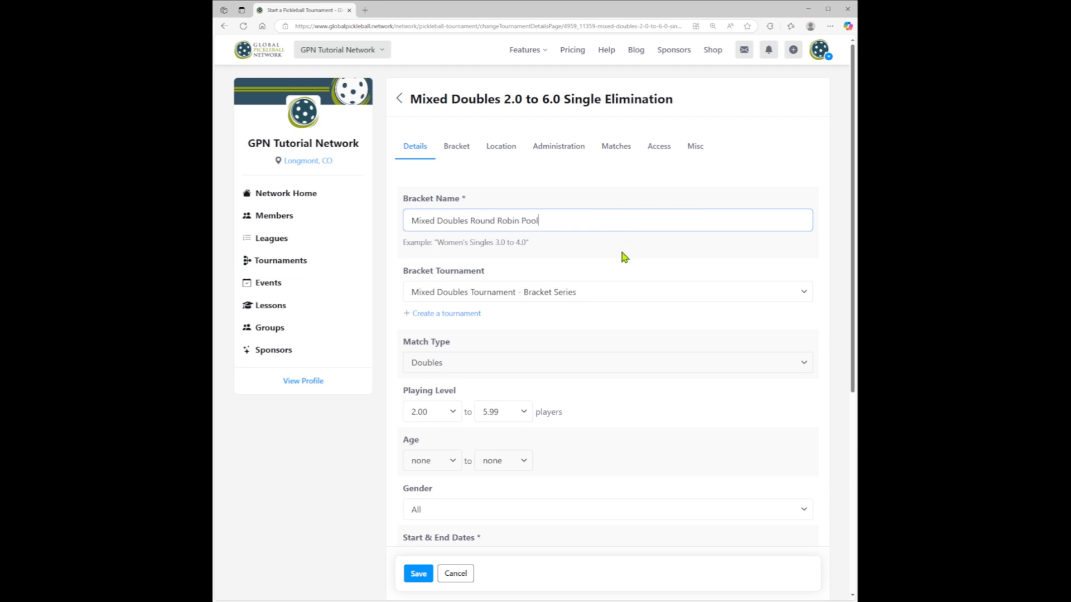
- Change the bracket format to Round robin and set the maximum teams to 8
click(455, 147)
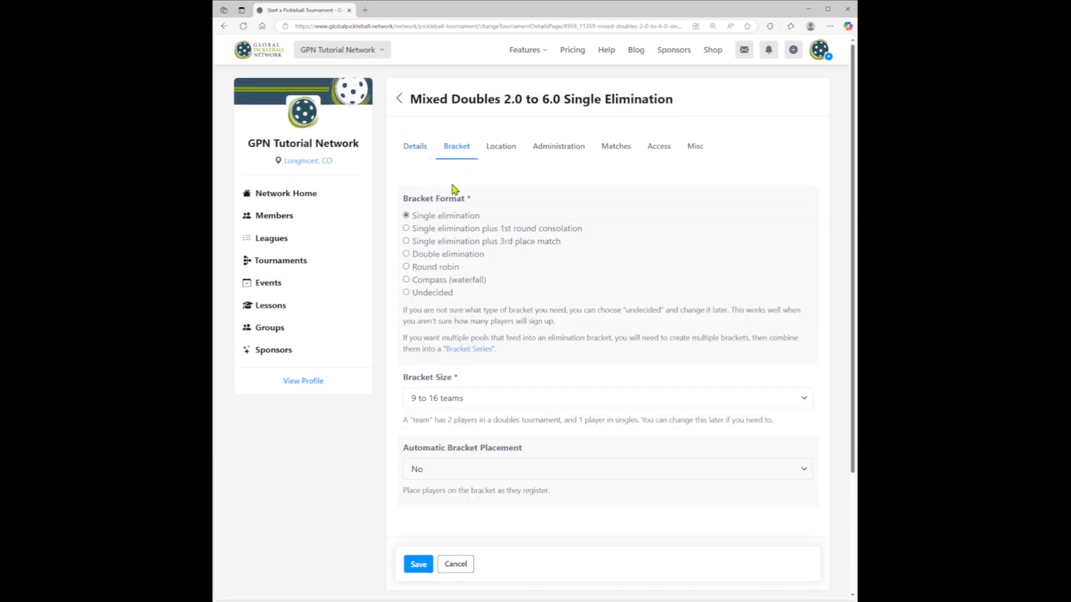
click(443, 268)
scroll(539, 238, down, 1)
scroll(539, 239, down, 3)
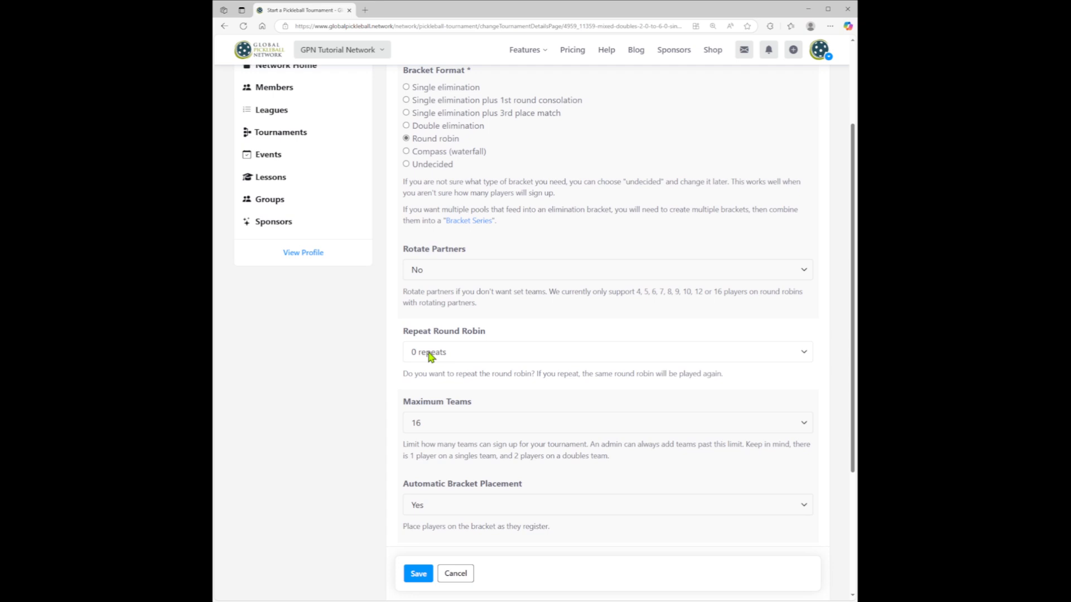
scroll(491, 351, down, 3)
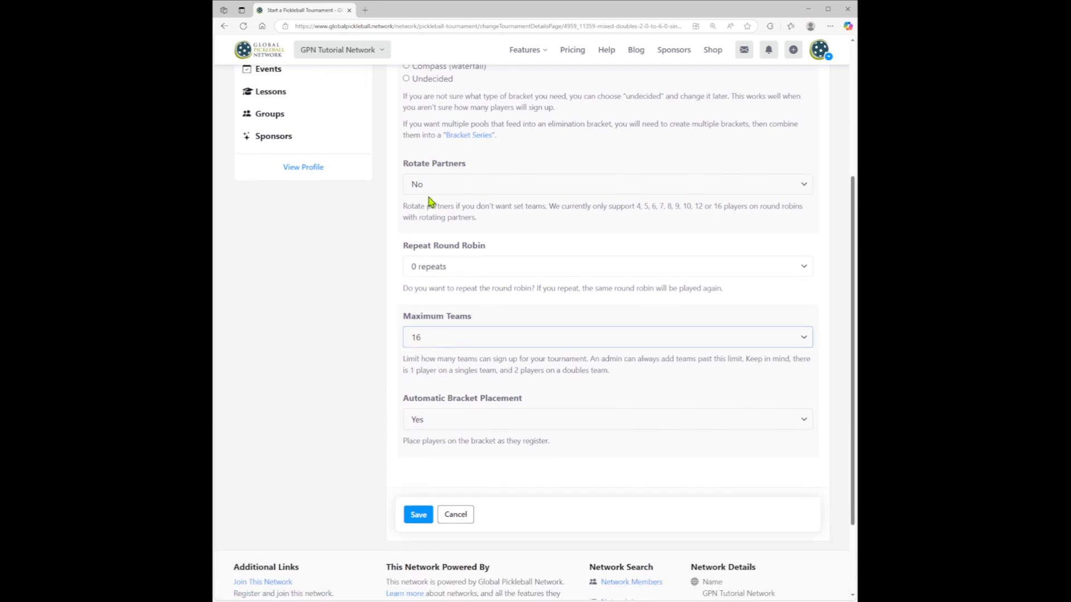
click(435, 161)
click(359, 378)
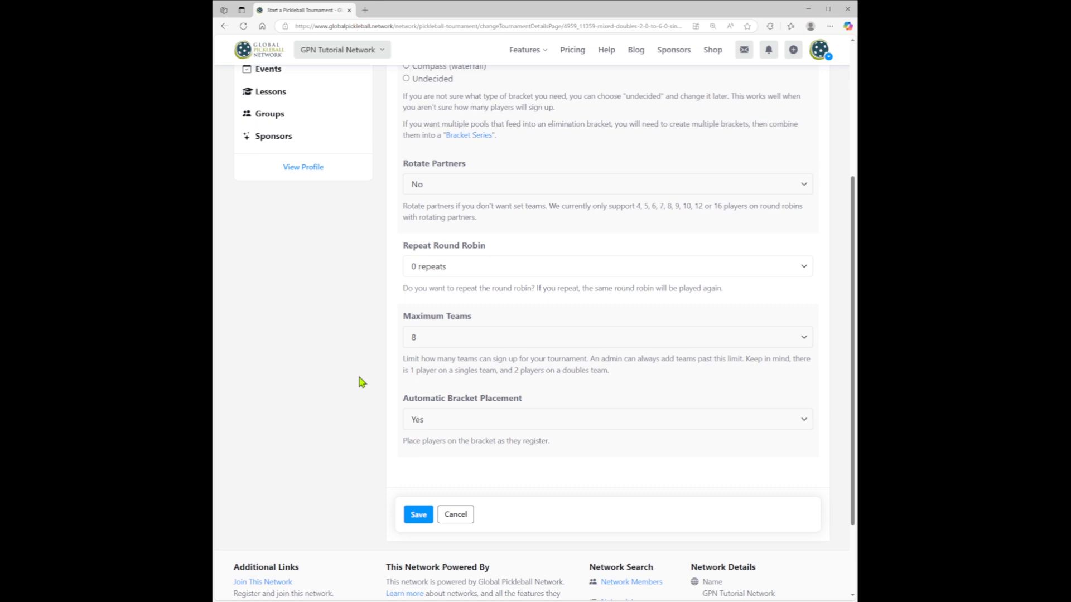
- Review the round robin bracket's location, points and administration settings
scroll(541, 407, up, 5)
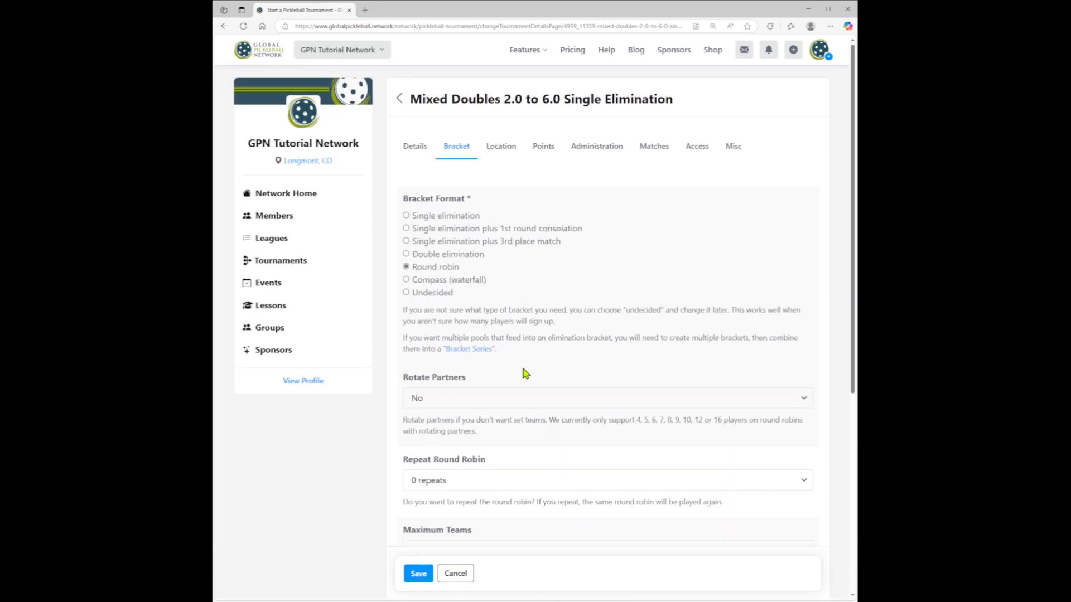
click(509, 151)
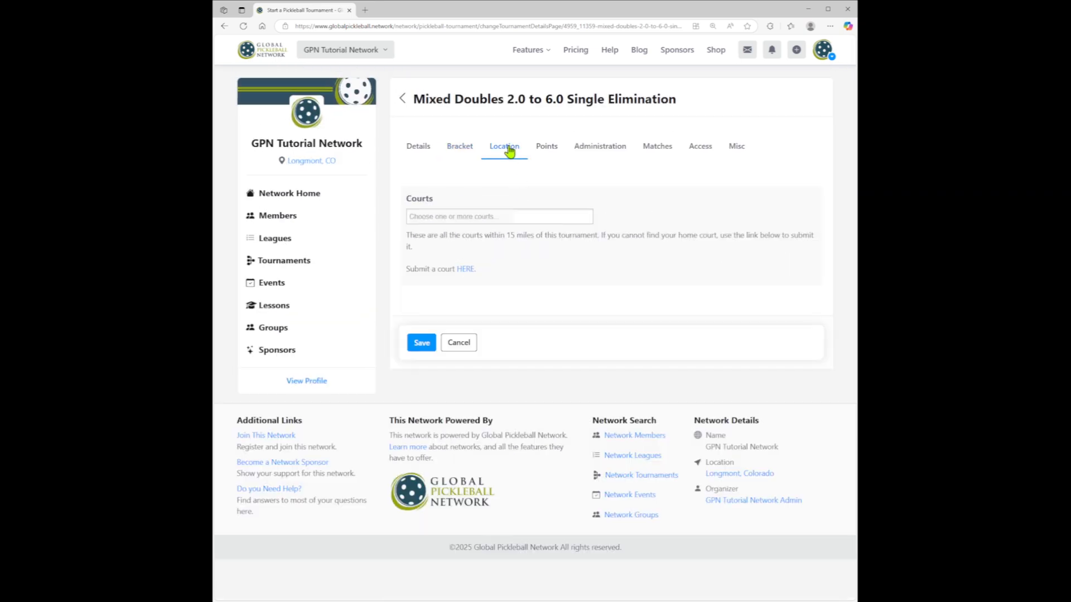
click(547, 151)
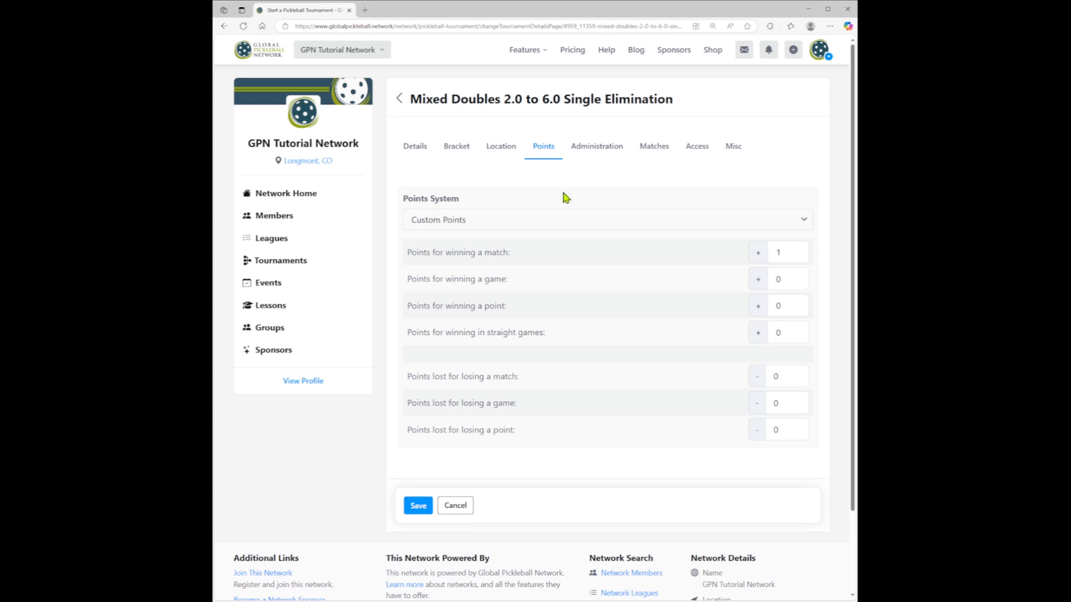
click(598, 148)
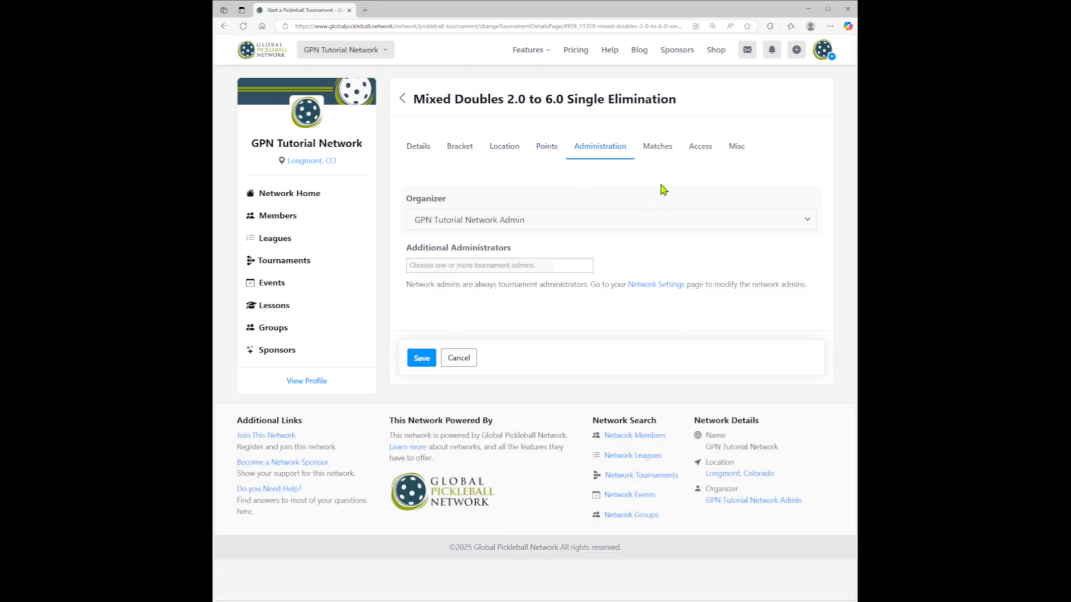
- Replace the Anything goes match format with 15 win by 2 and set the bracket's matches to count for playing levels
click(656, 146)
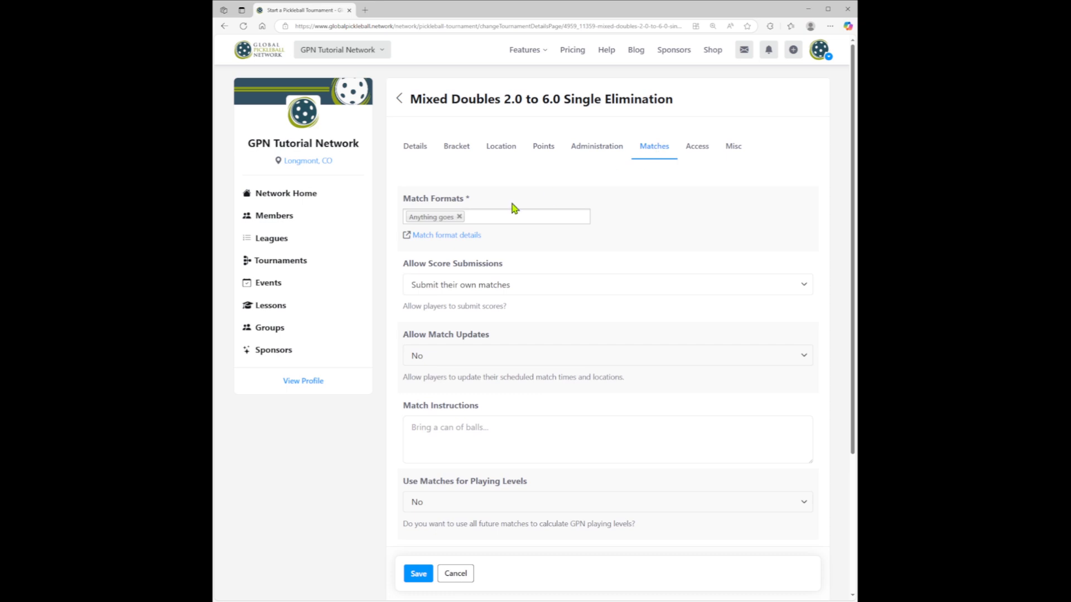
click(459, 216)
click(437, 233)
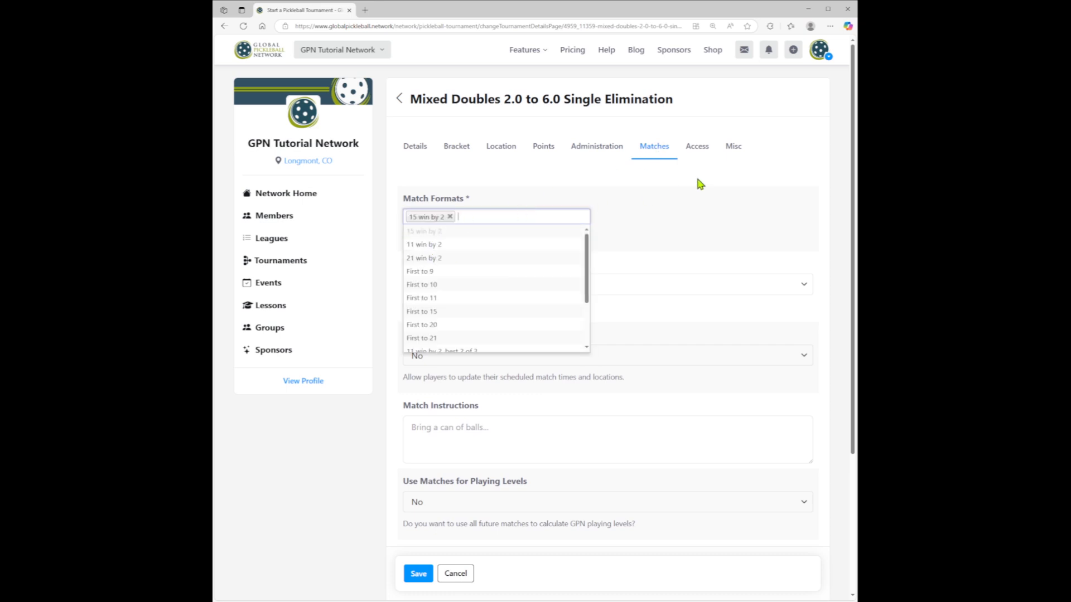
click(697, 180)
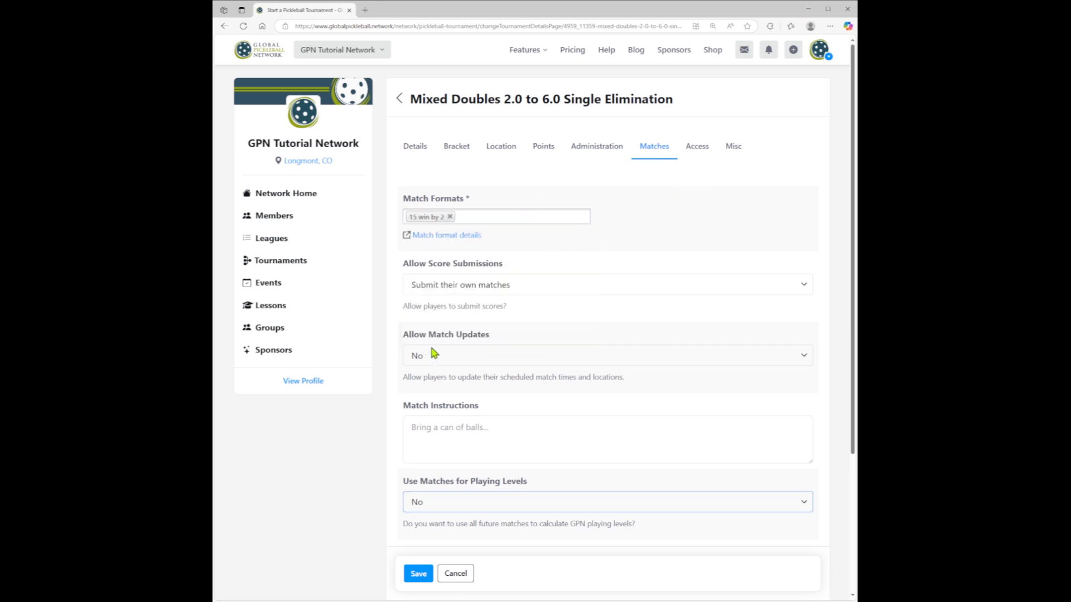
scroll(448, 352, down, 3)
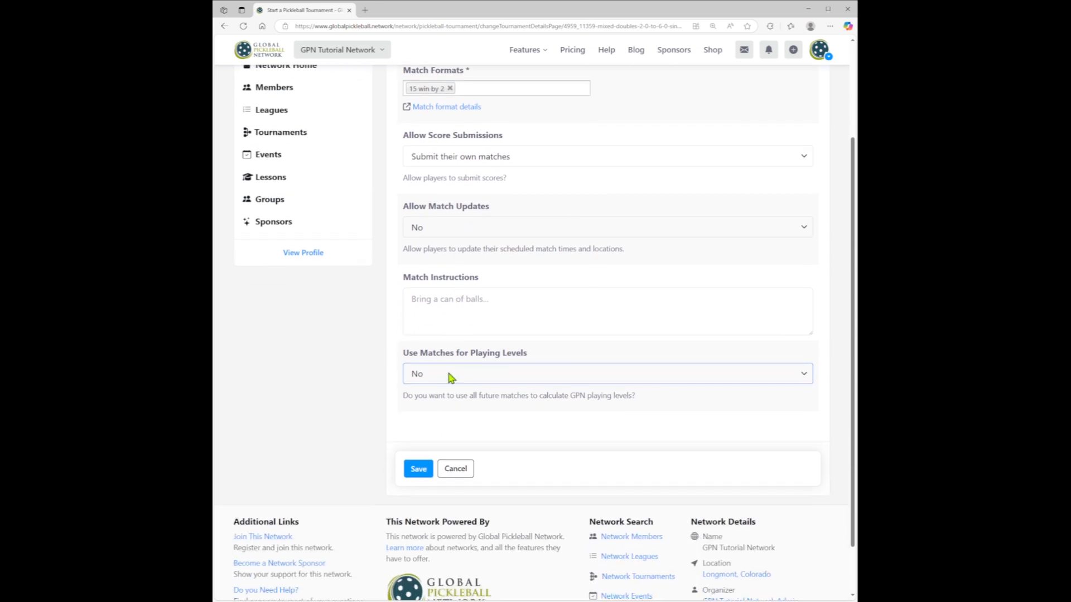
key(Down)
scroll(638, 320, up, 3)
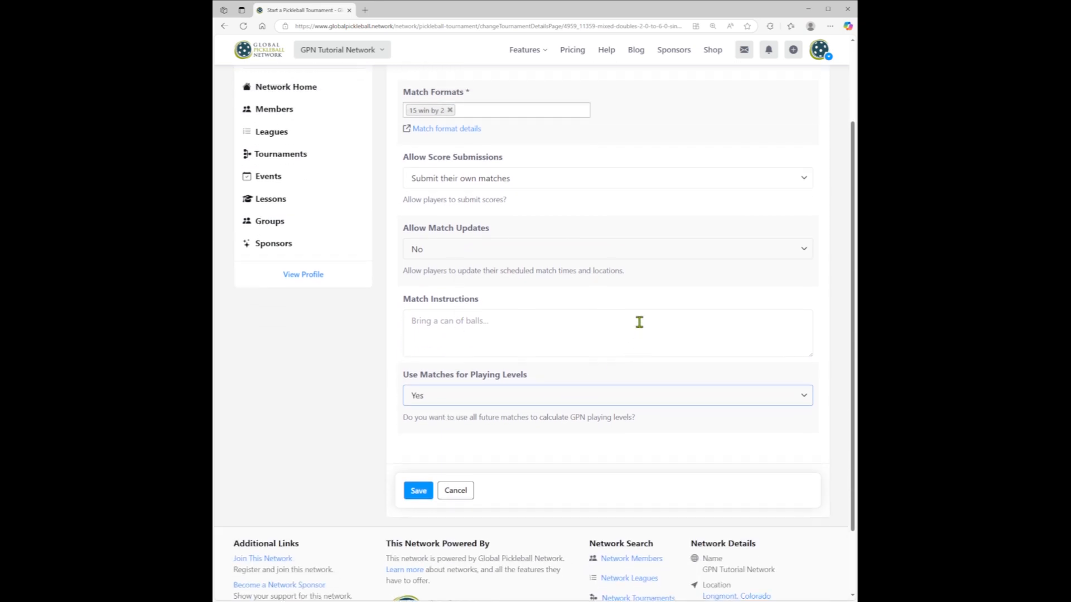
- Review the bracket's access and miscellaneous settings and save the round robin pool's changes
click(696, 150)
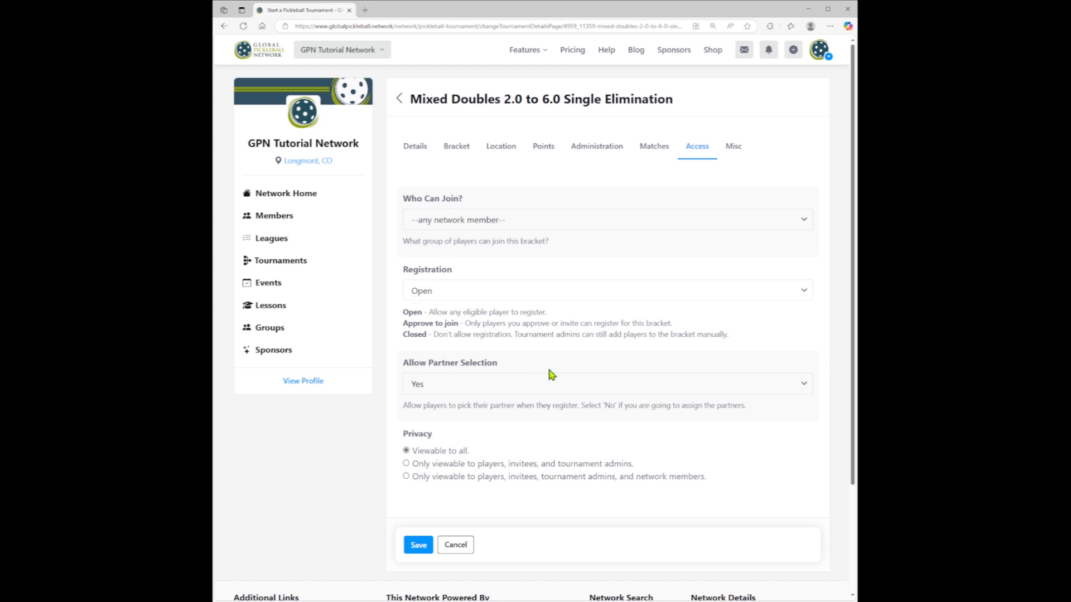
click(732, 148)
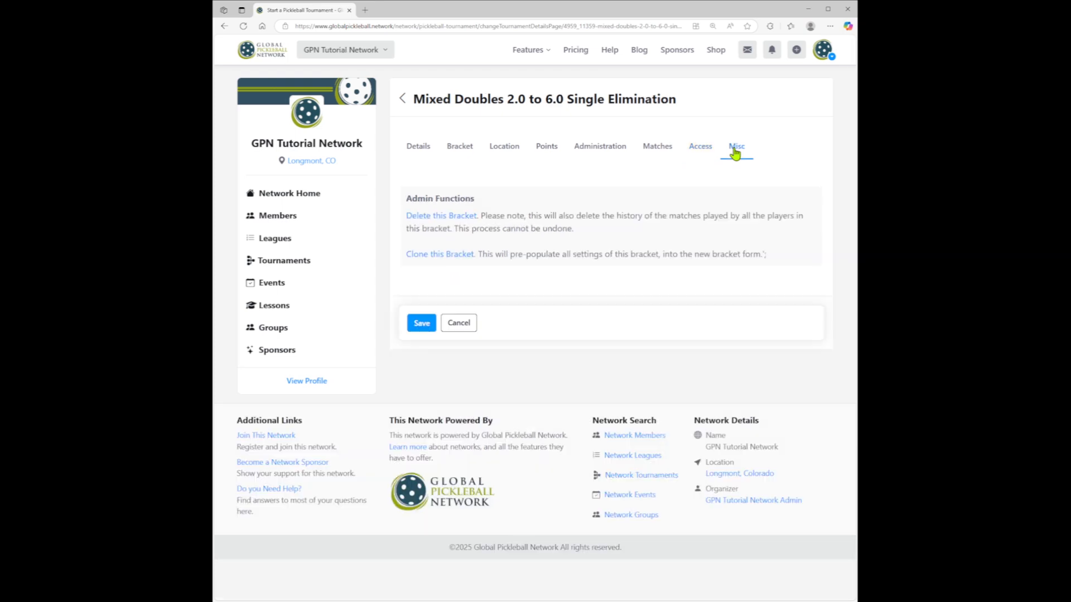
click(421, 324)
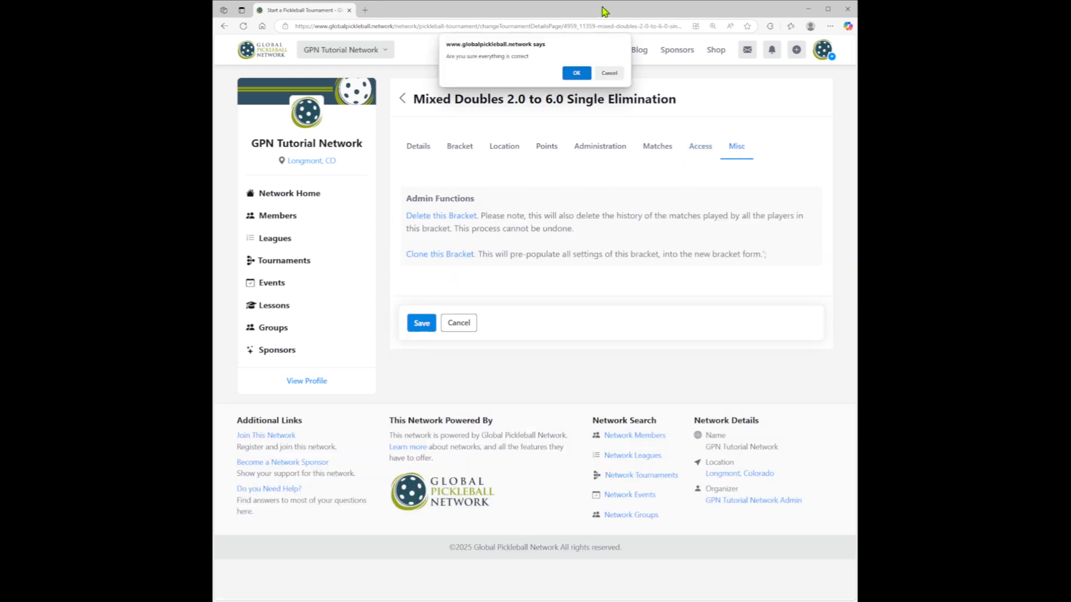
click(577, 70)
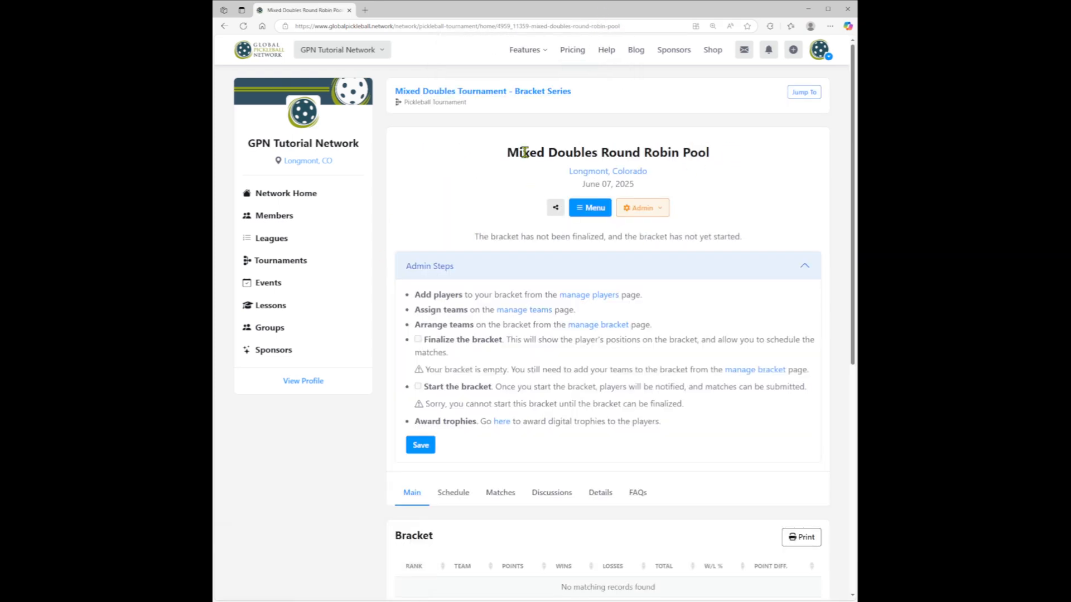
- Start another bracket in the Mixed Doubles Tournament - Bracket Series, set its match type to Doubles and paste in its description
click(529, 93)
scroll(606, 240, down, 4)
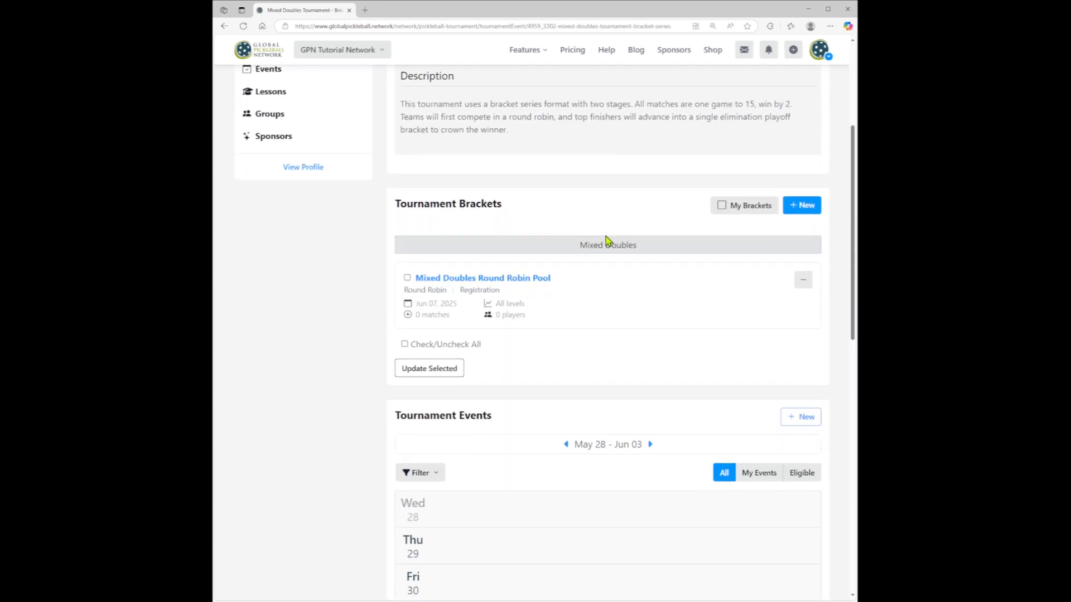
click(797, 206)
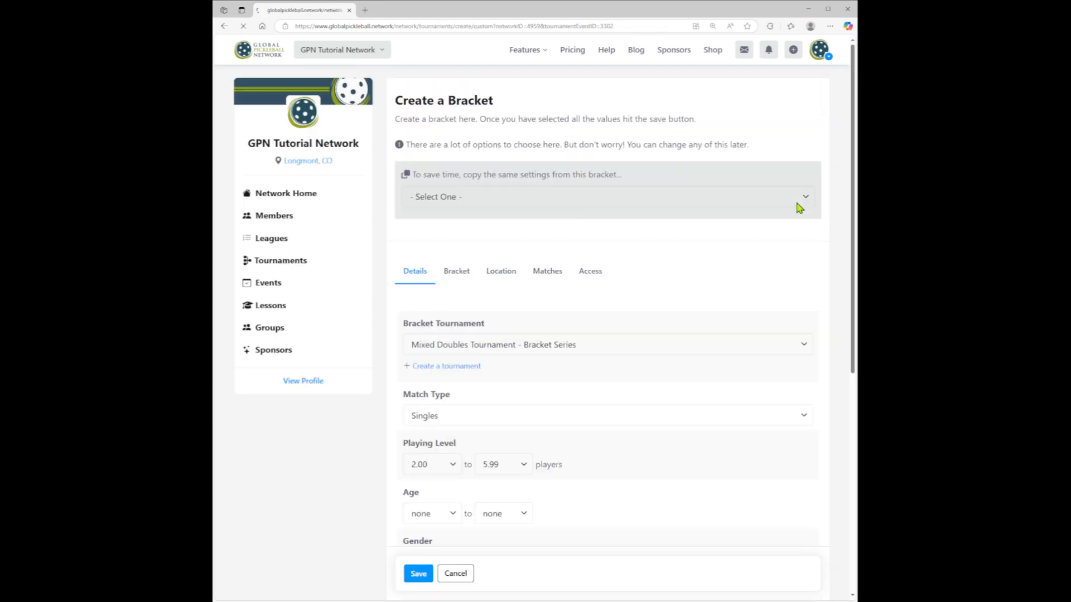
scroll(685, 229, down, 2)
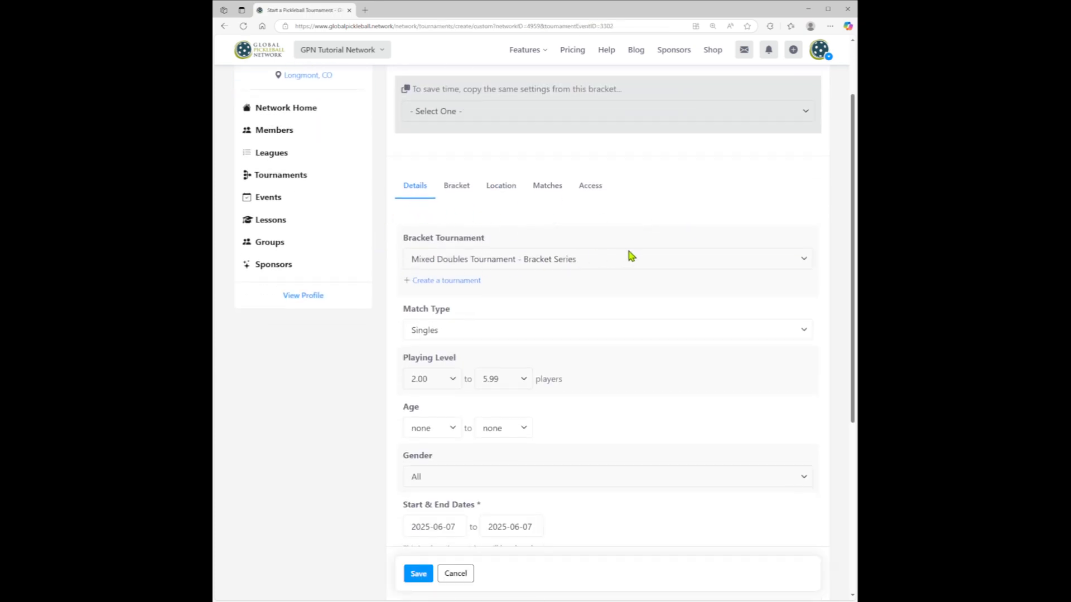
click(448, 333)
click(449, 369)
scroll(567, 313, down, 3)
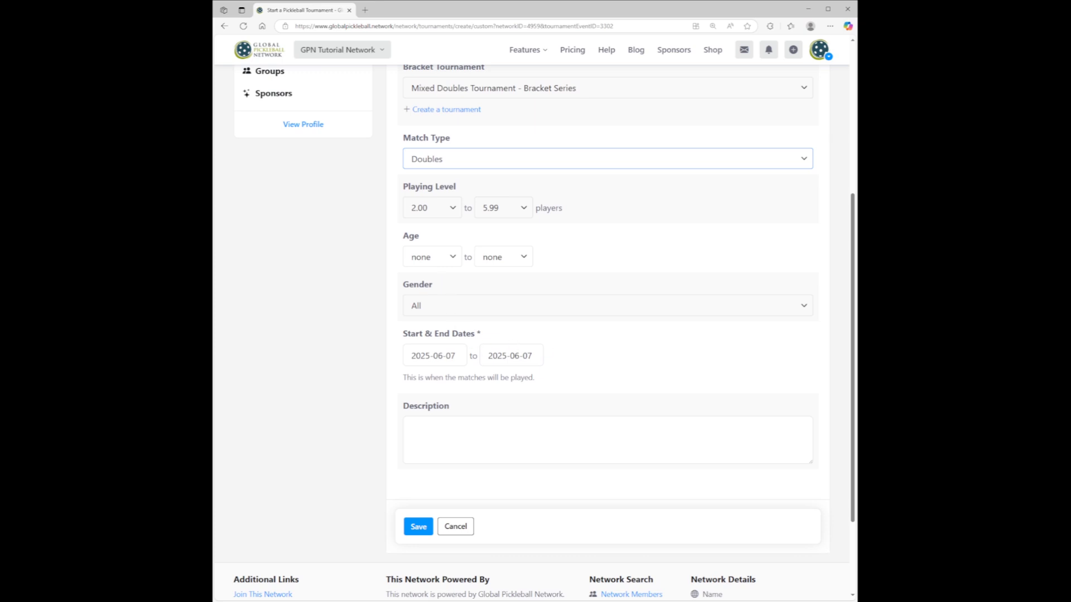
click(479, 425)
text(The top teams from the round robin play advance to this single elimination playoff bracket. All matches are played to 15 win by 2.)
- Set the bracket size of the new single elimination bracket to 5 to 8 teams
scroll(540, 427, up, 5)
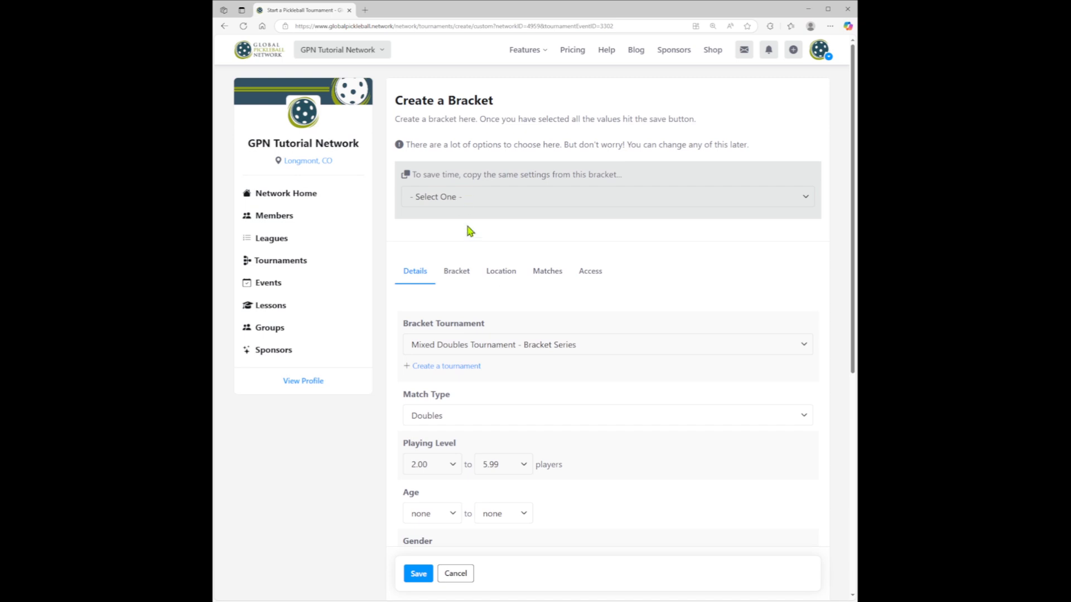
click(459, 273)
scroll(663, 317, down, 2)
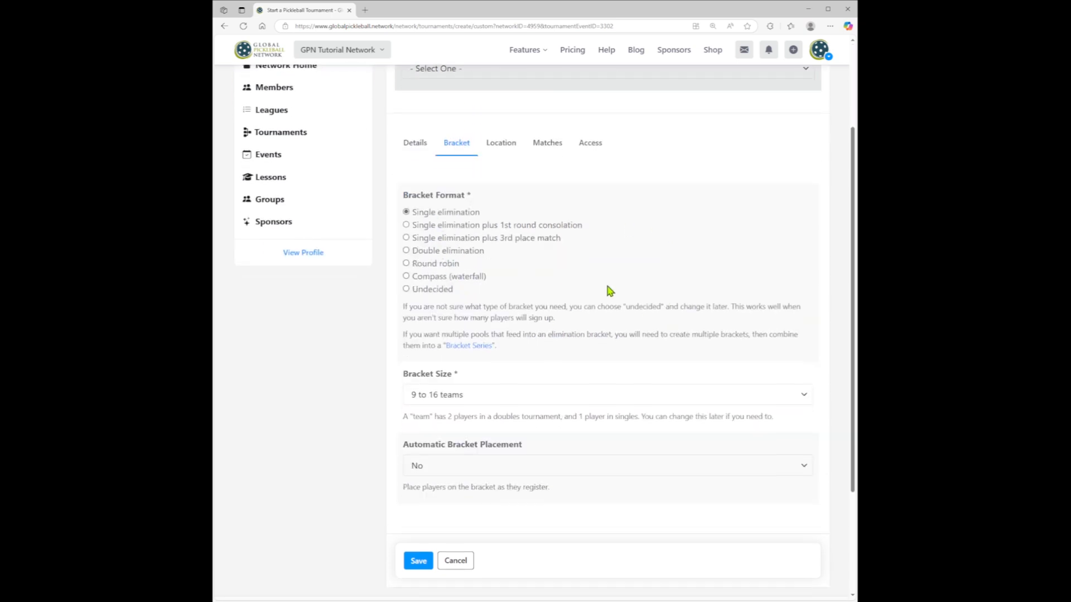
scroll(444, 312, down, 2)
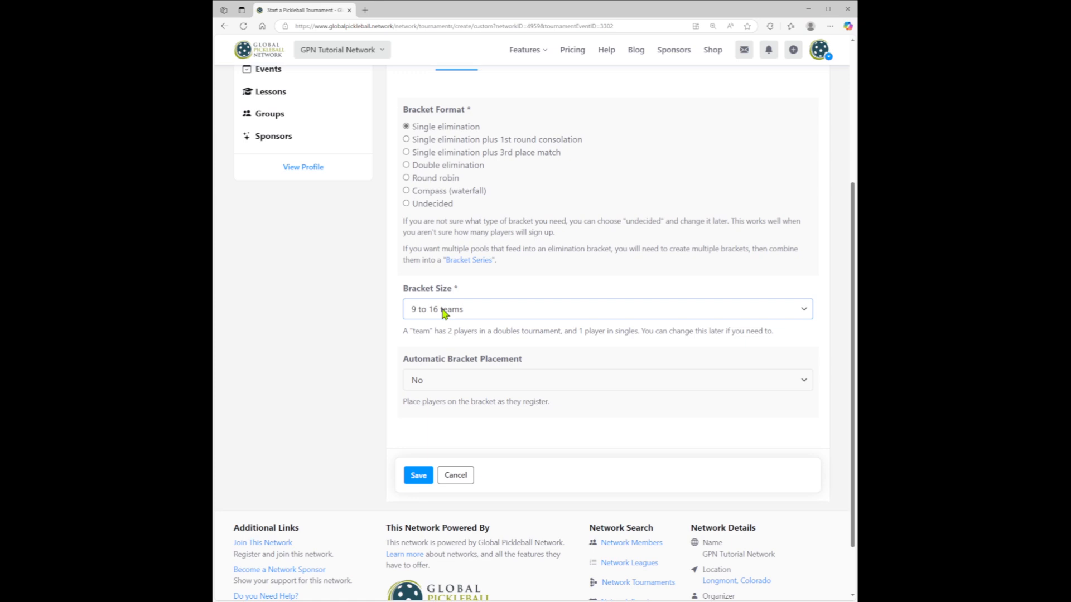
click(445, 360)
scroll(527, 335, up, 4)
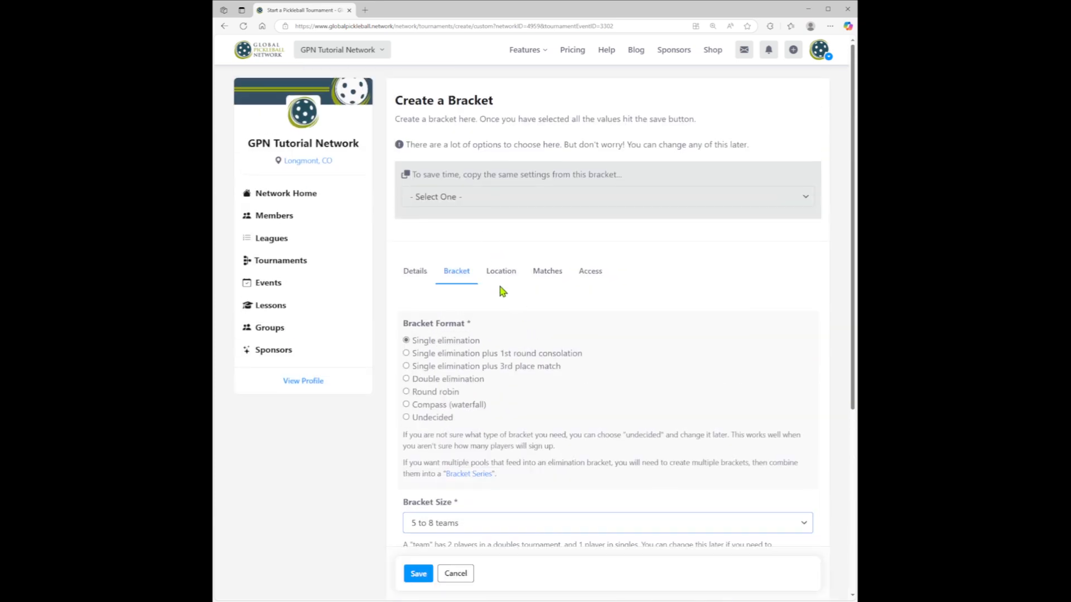
- Set the new bracket's match format to 15 win by 2 and Use Matches for Playing Levels to Yes
click(501, 273)
click(540, 276)
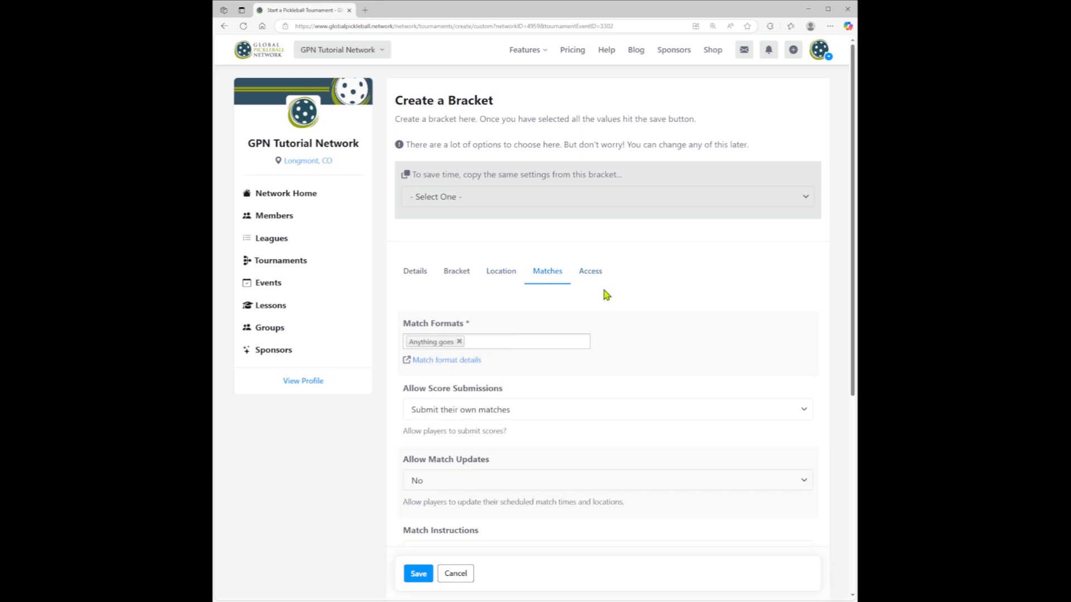
click(459, 341)
click(494, 341)
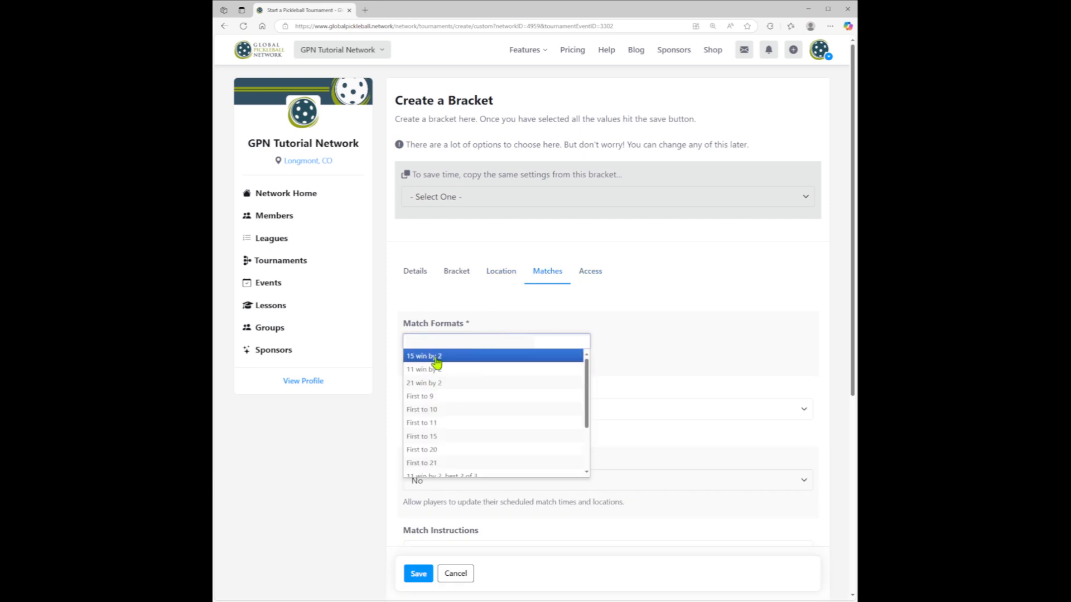
click(437, 360)
click(648, 307)
scroll(646, 310, down, 3)
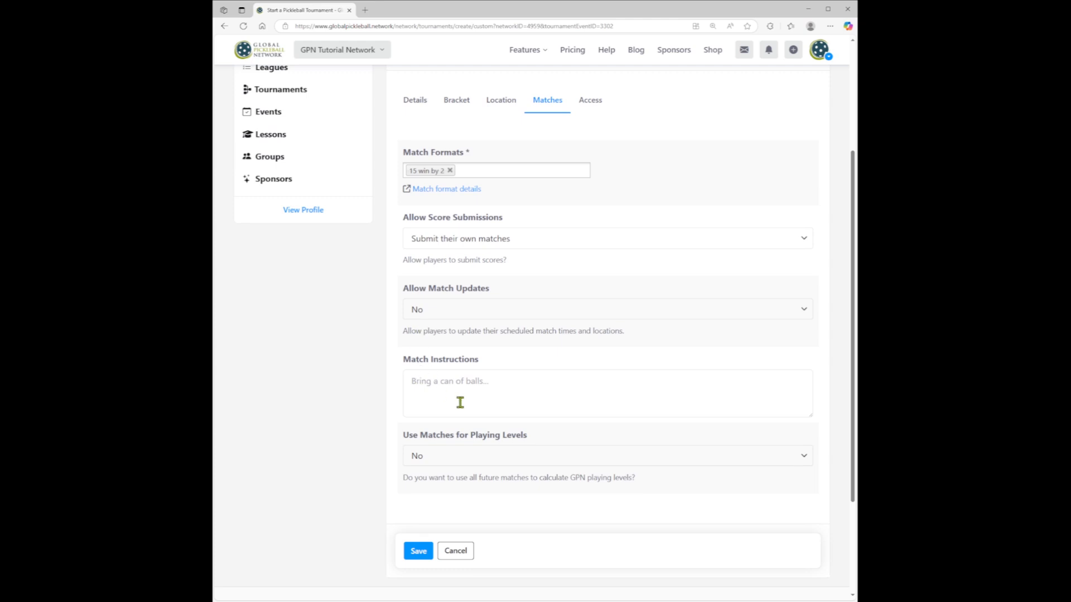
click(435, 459)
click(430, 487)
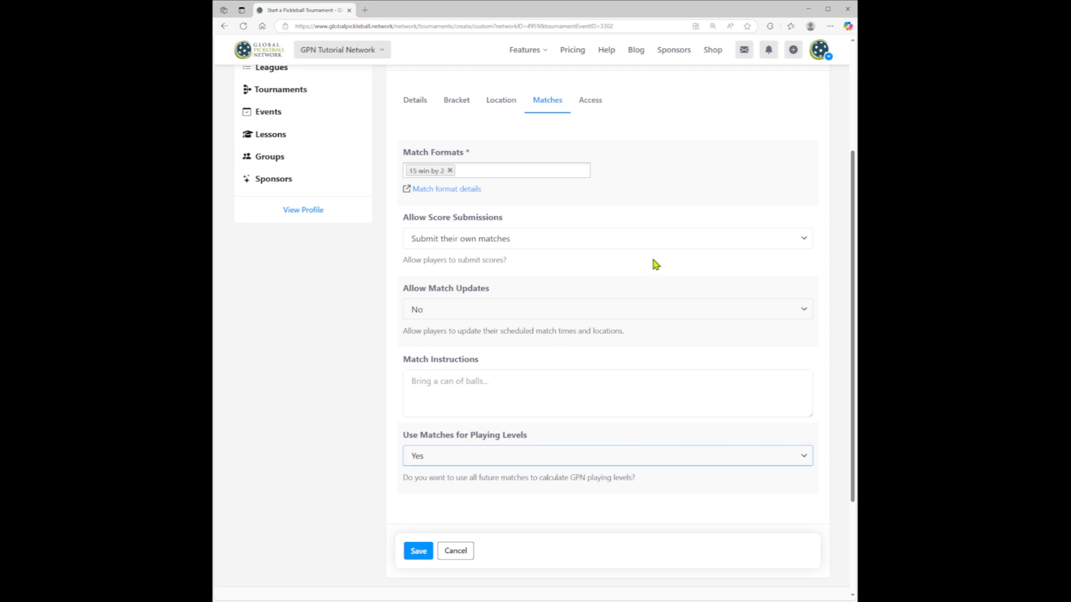
- Change the new bracket's registration option in its access settings and save the bracket
click(597, 104)
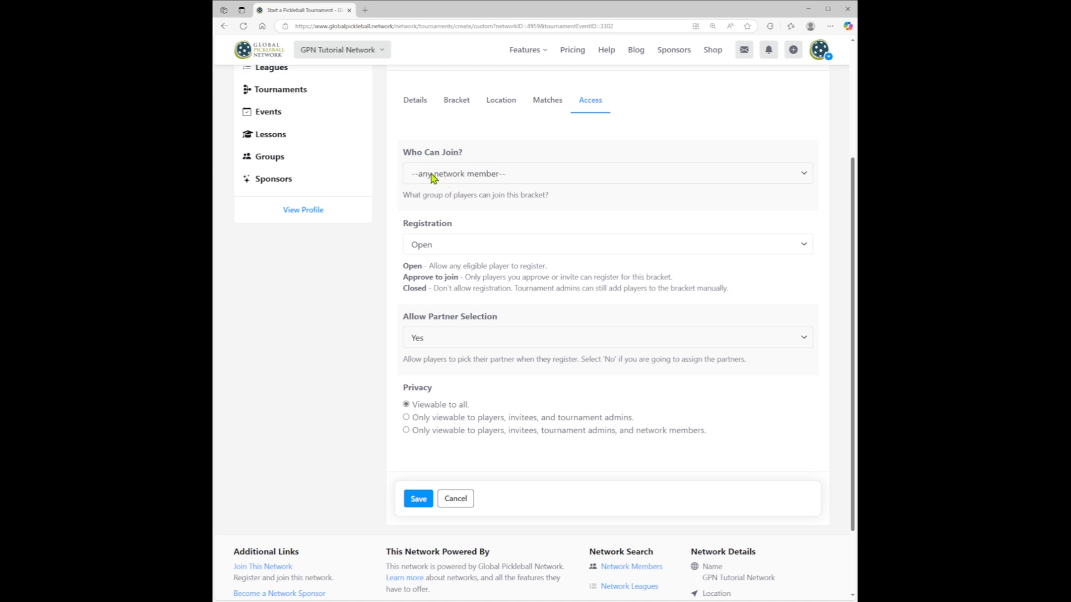
click(450, 243)
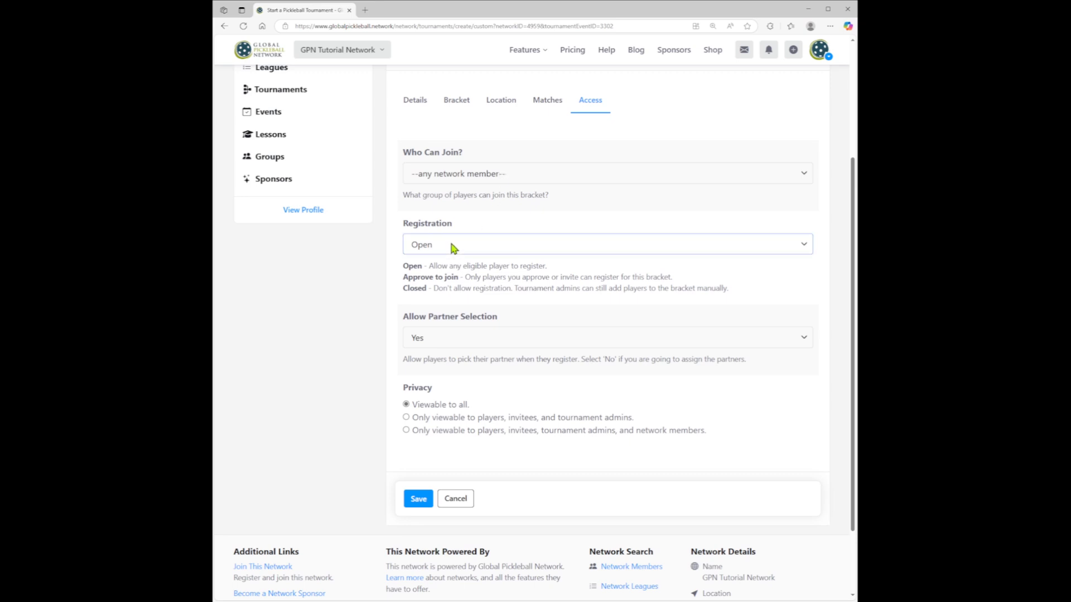
click(449, 295)
click(419, 499)
click(576, 73)
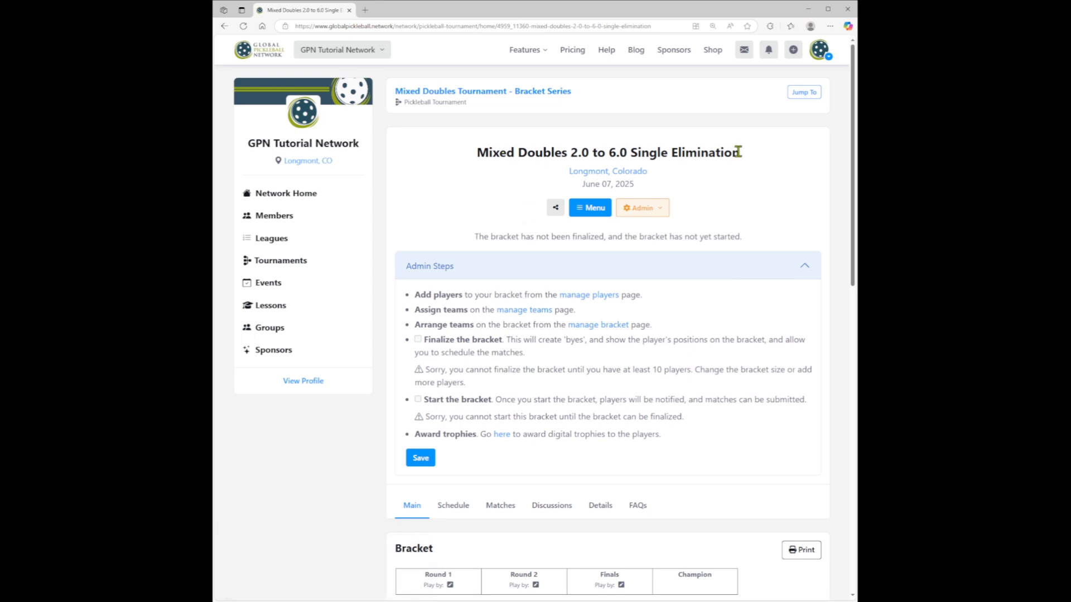
- Rename the new single elimination bracket "Mixed Doubles Playoff Round", save the change and return to the tournament page
click(644, 209)
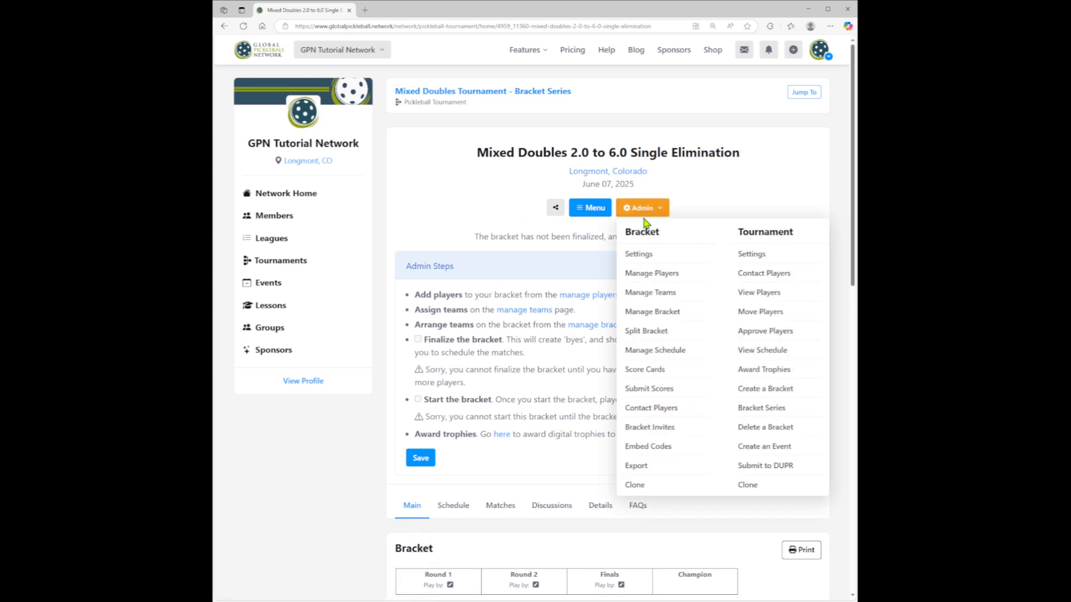
click(647, 258)
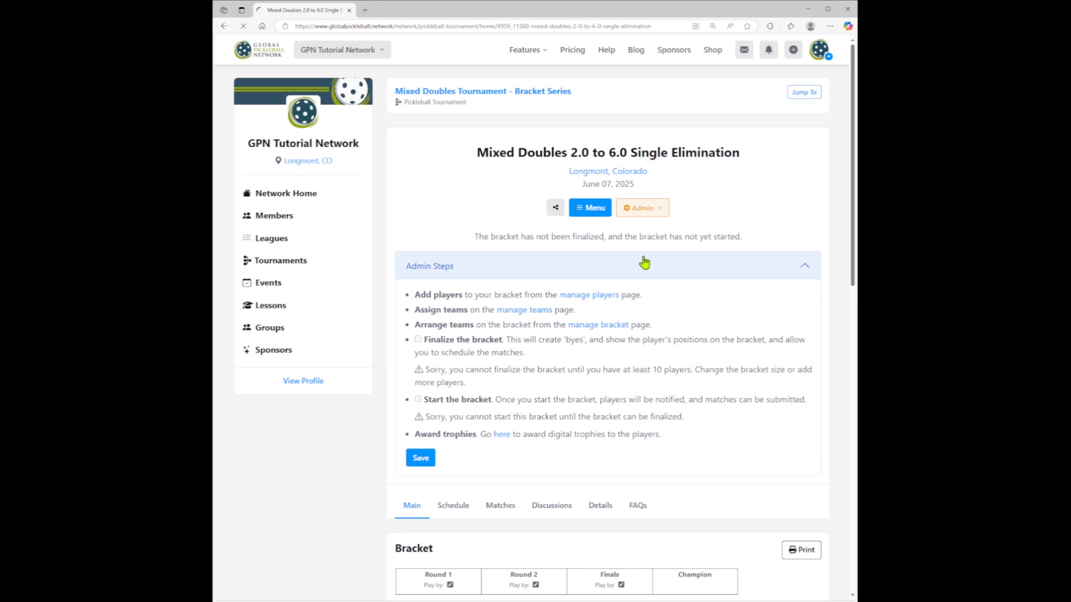
click(633, 221)
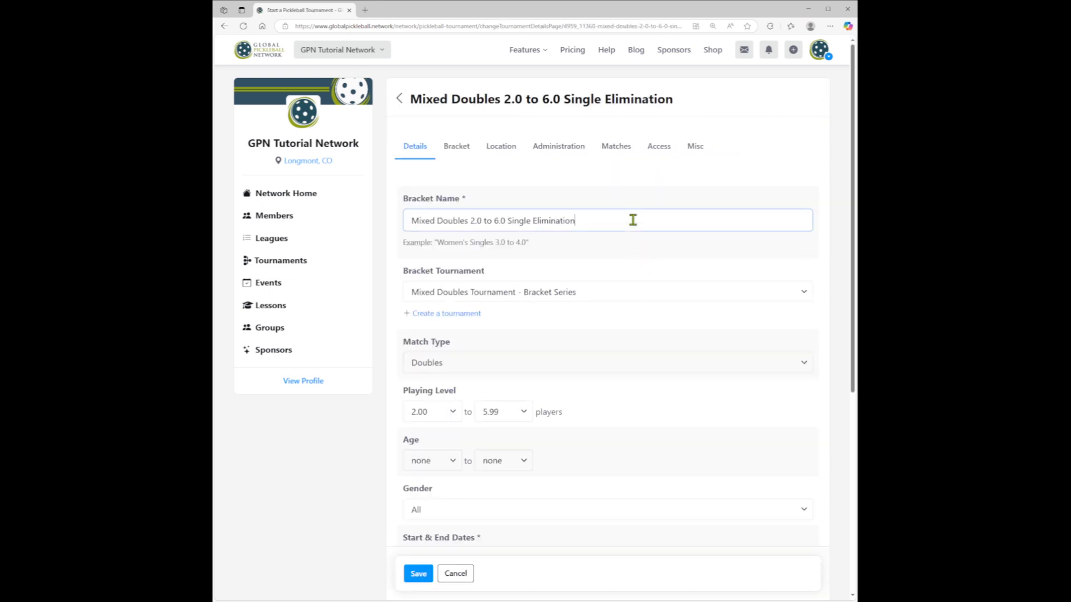
key(shift+End)
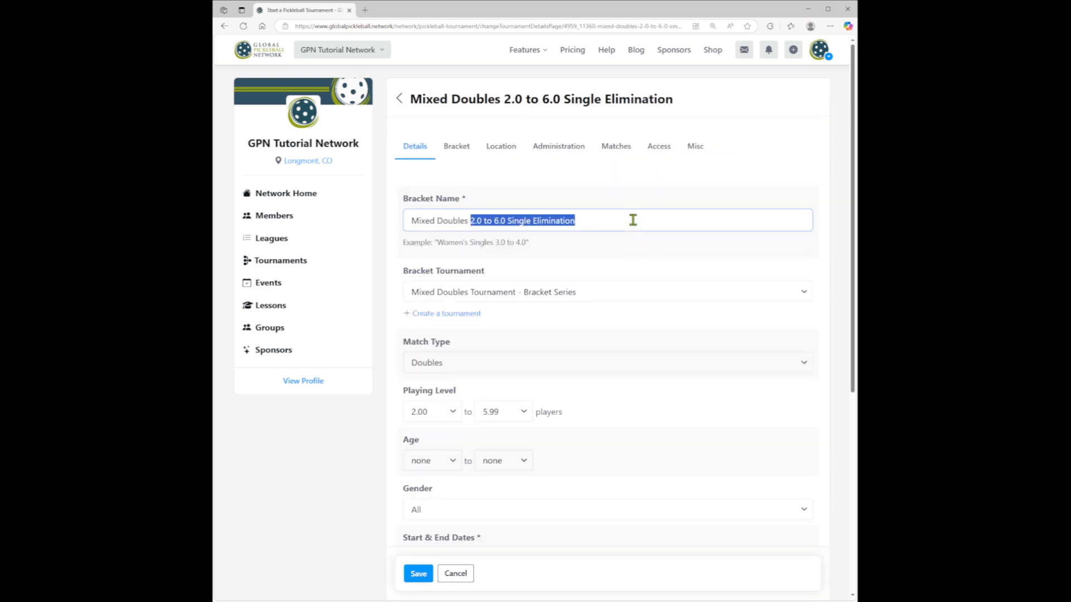
text(Playoff Round)
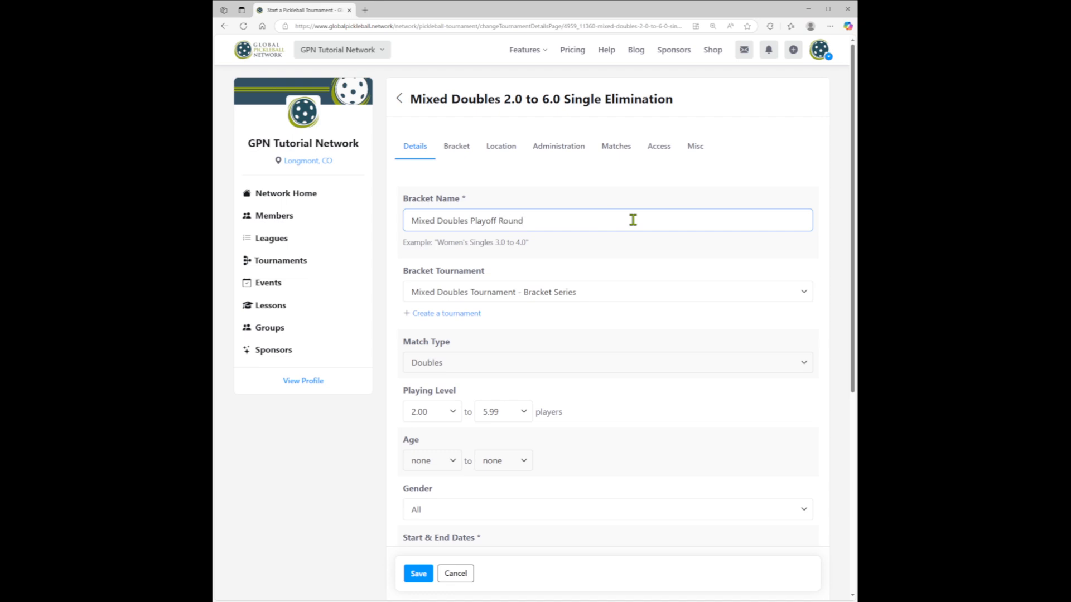
click(418, 574)
click(577, 73)
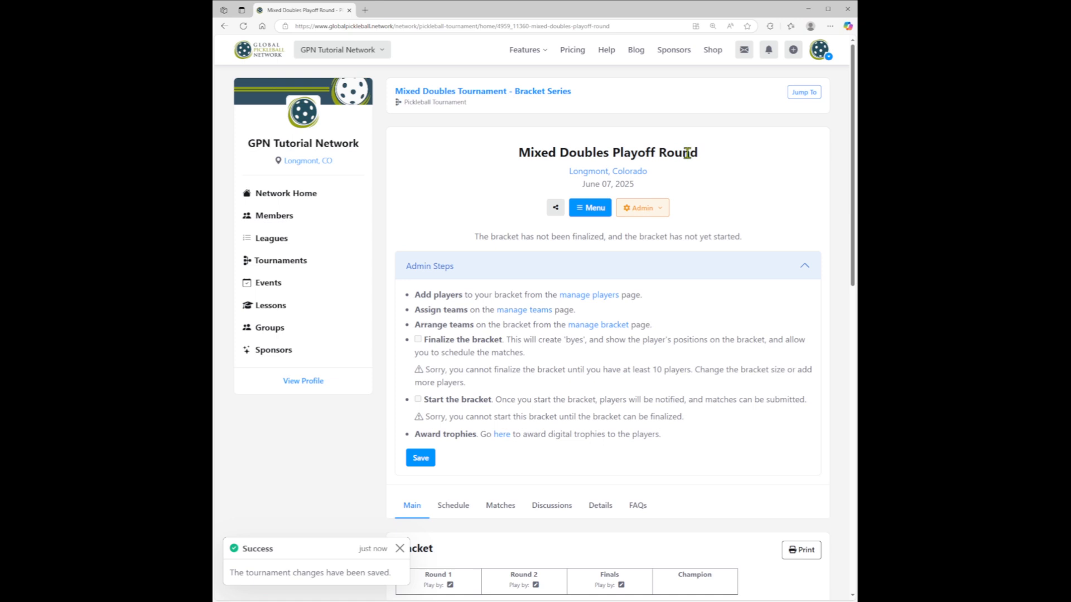
click(482, 98)
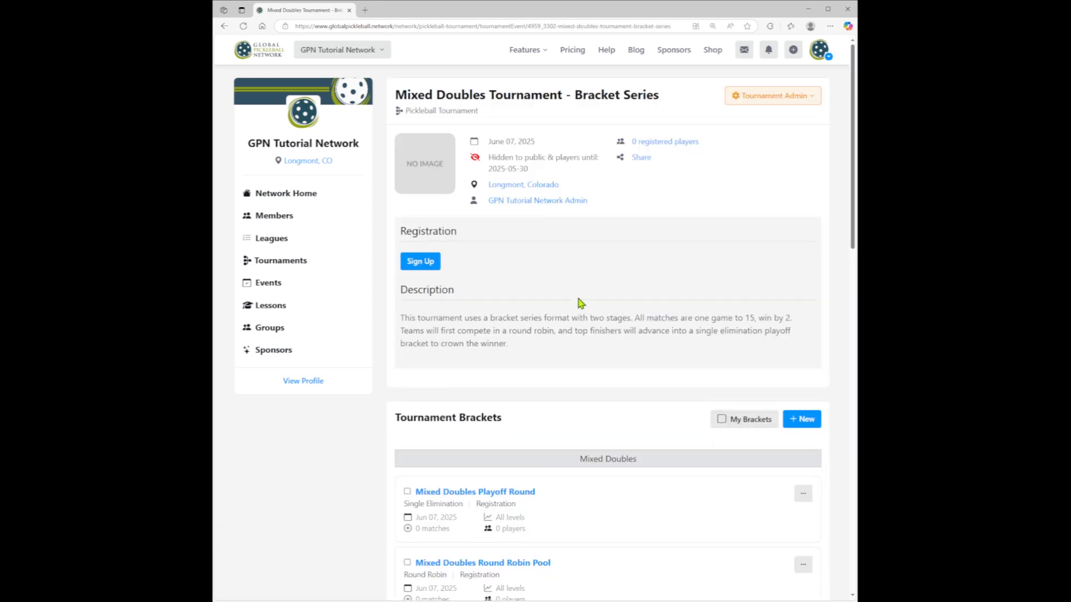
- Create a new bracket series for the tournament named "Mixed Doubles Round Robin with Playoffs"
scroll(582, 299, down, 3)
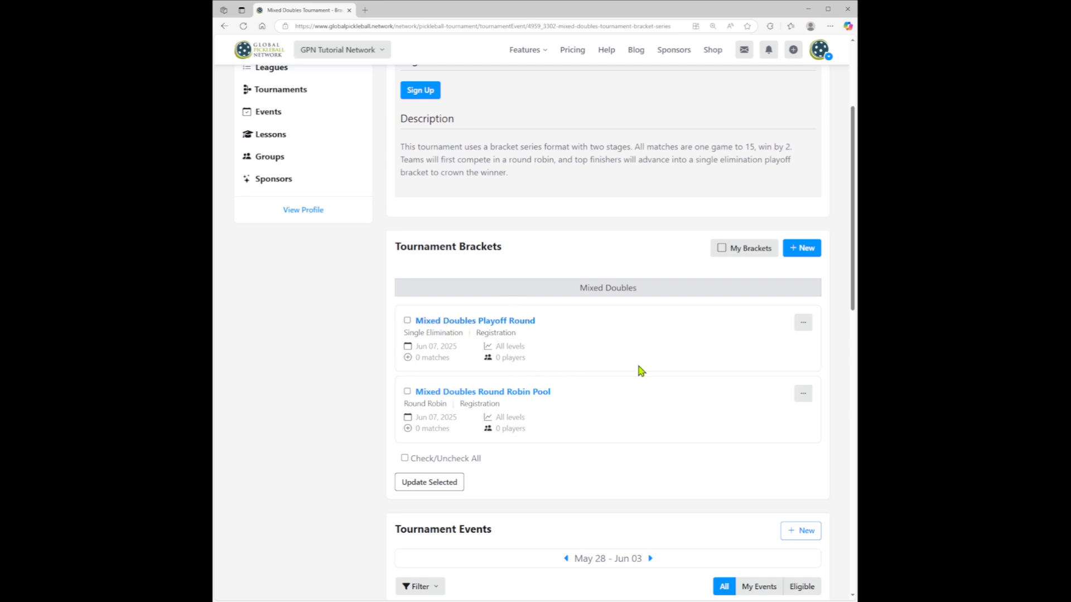
scroll(638, 370, up, 3)
click(777, 106)
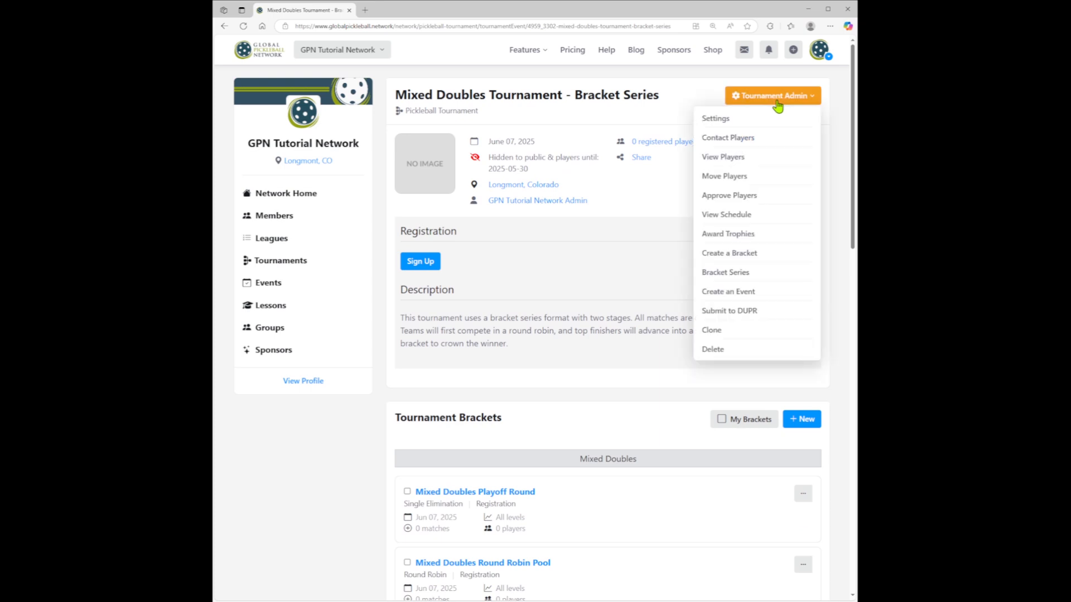
click(720, 275)
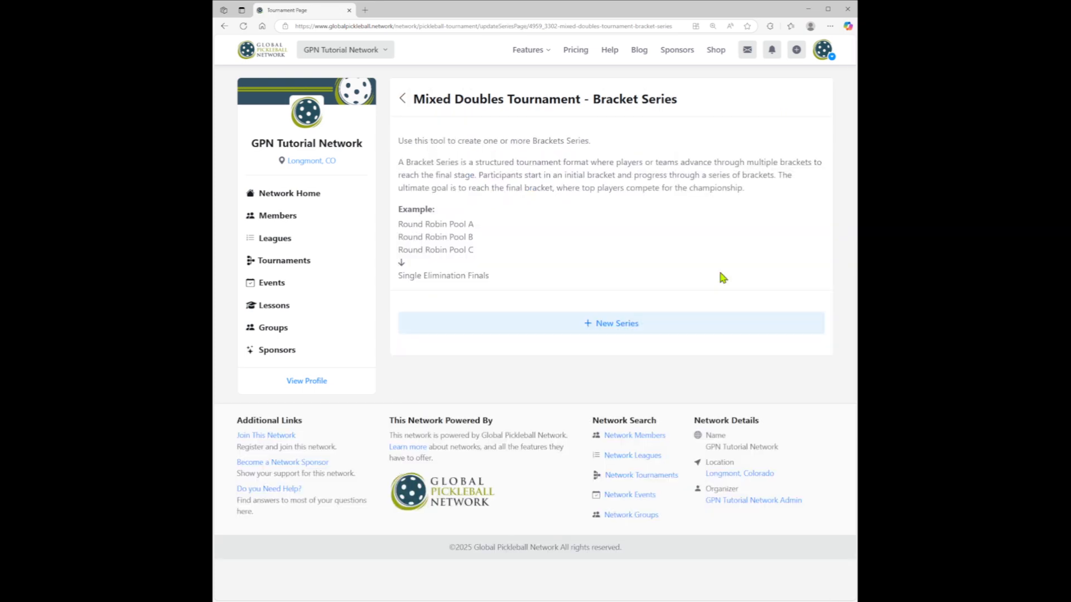
click(600, 327)
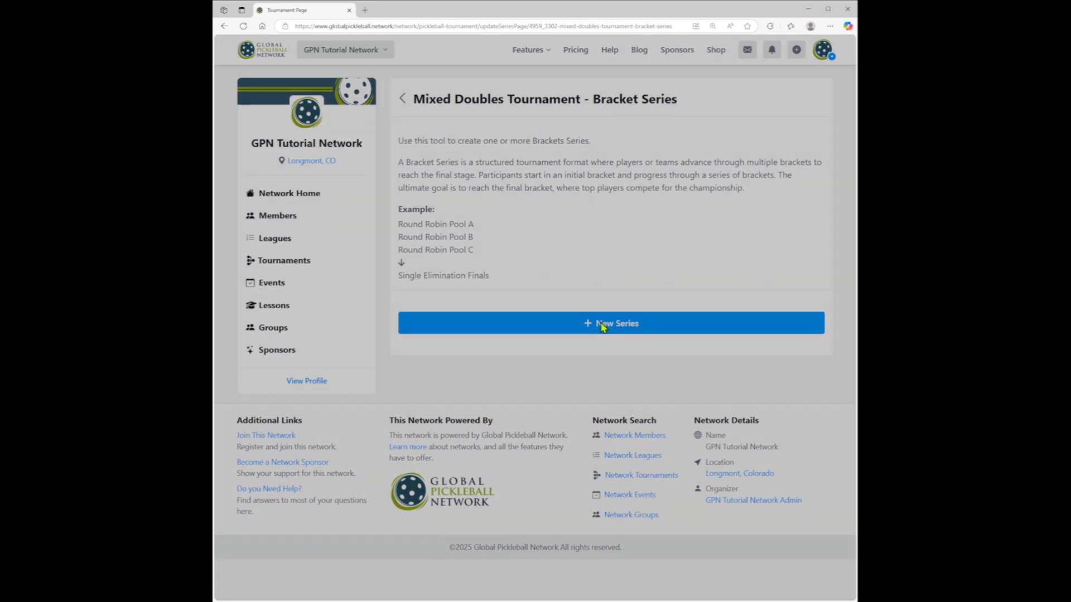
click(462, 125)
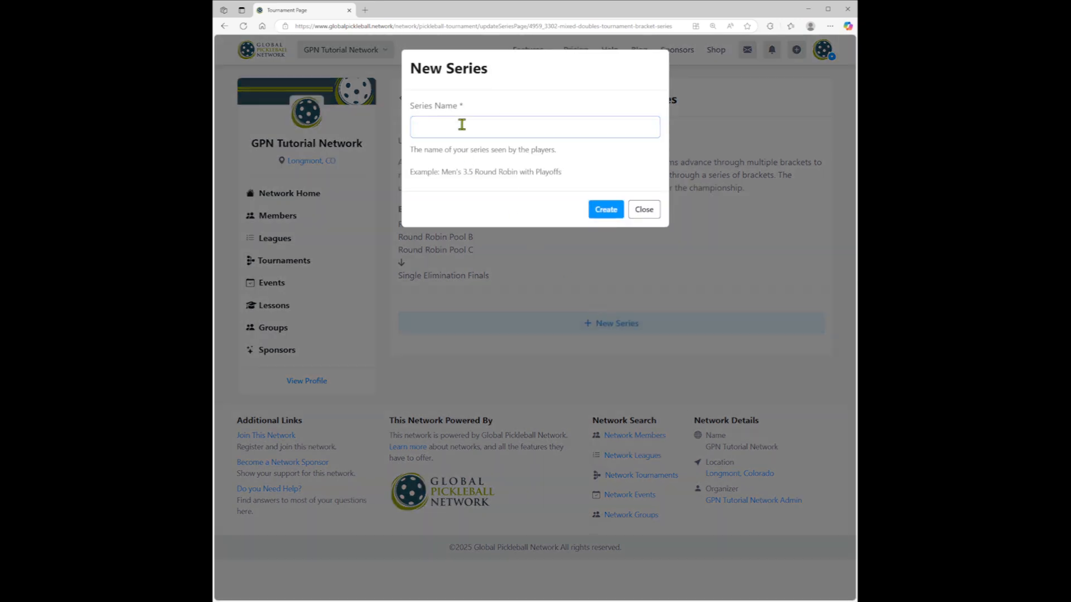
text(Mixed Doubles Round Robin with Playoffs)
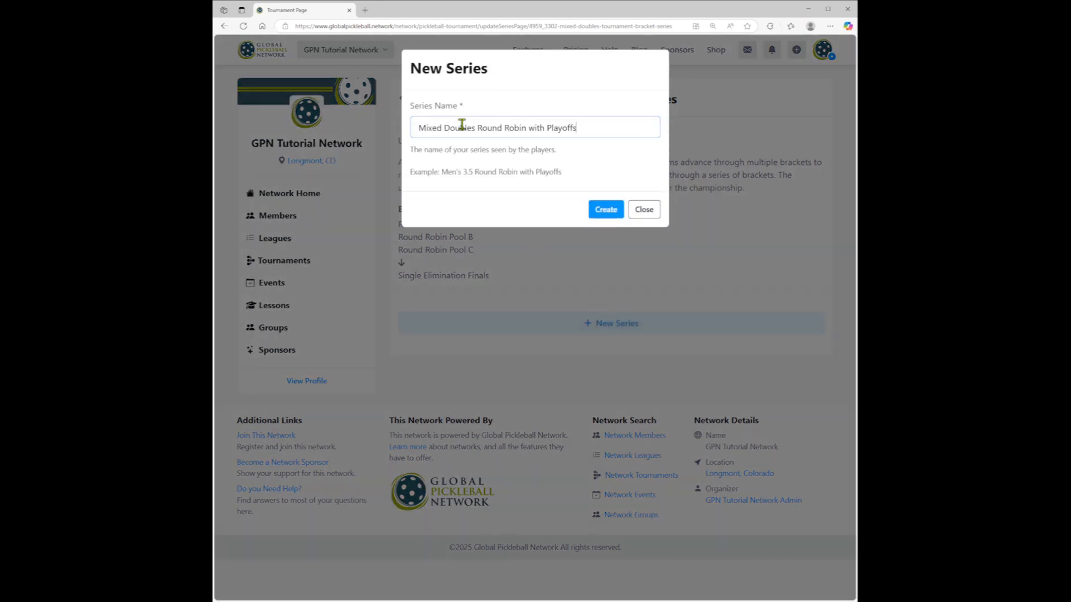
click(603, 215)
- Add the Mixed Doubles Round Robin Pool bracket to Series Level 1 (registration) and confirm
scroll(601, 210, down, 1)
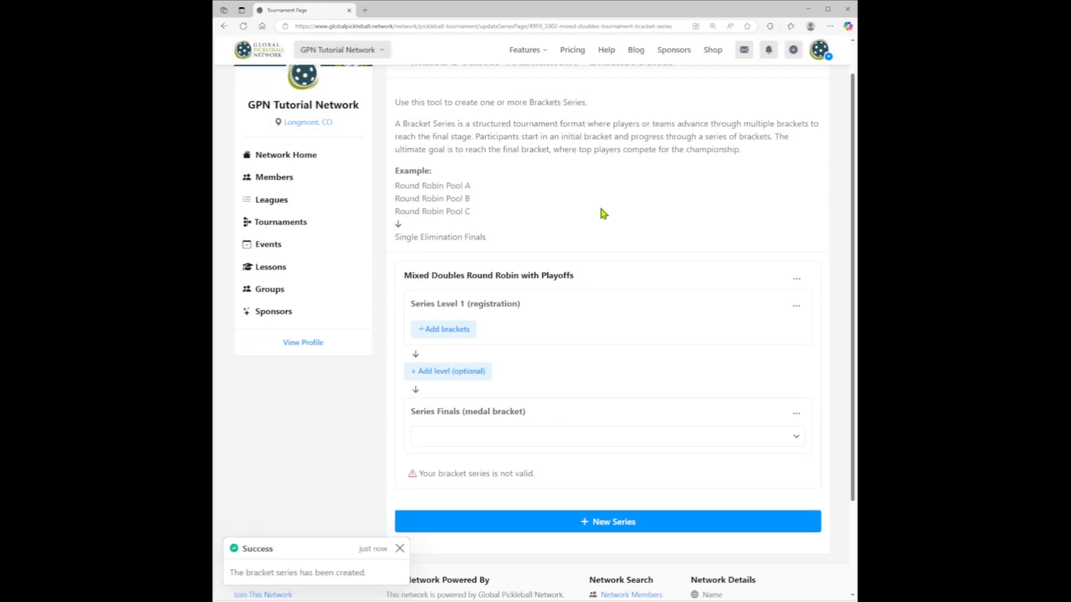
scroll(603, 216, down, 1)
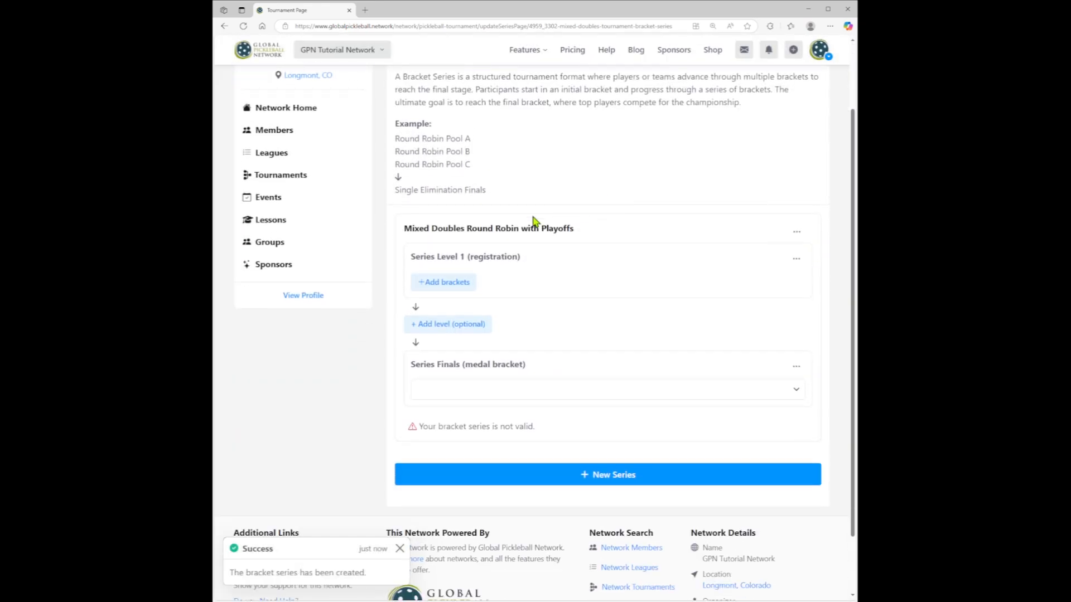
click(443, 283)
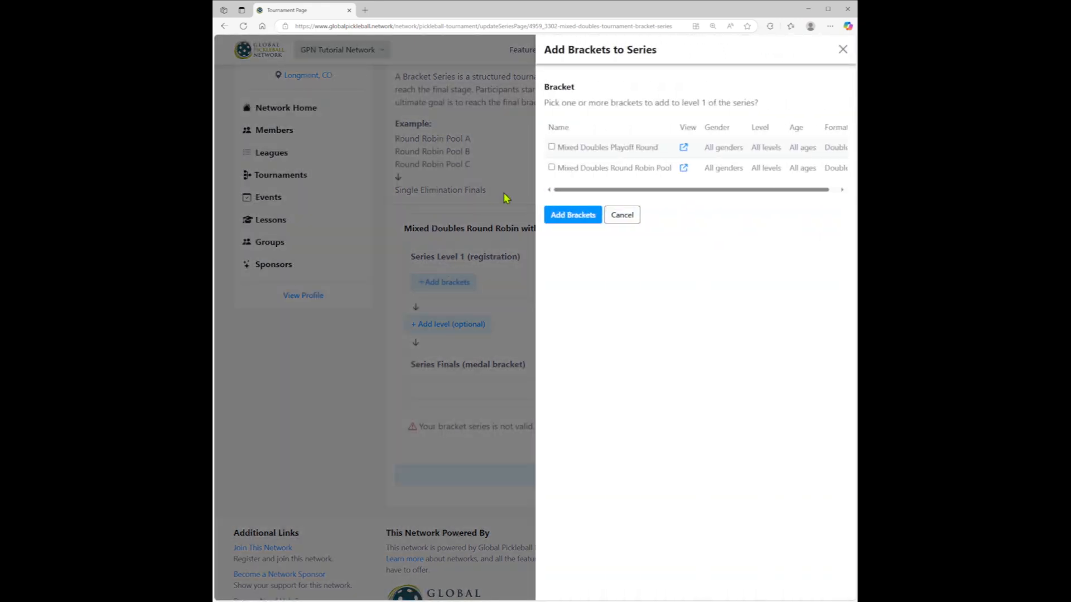
click(552, 168)
click(564, 216)
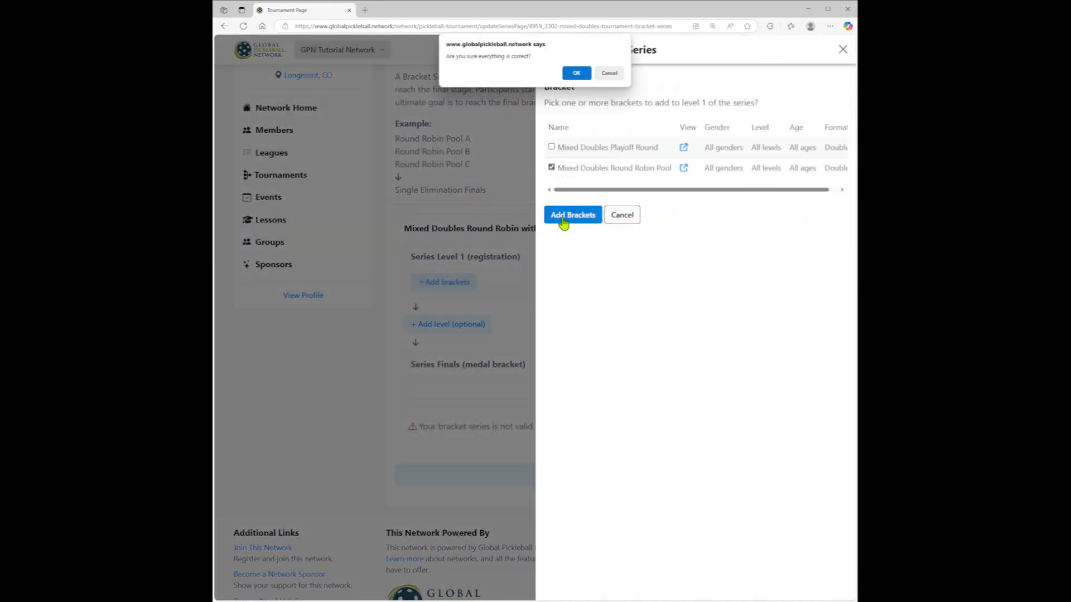
click(574, 75)
- Set the Series Finals medal bracket to Mixed Doubles Playoff Round, confirm, and check the series' validity status
scroll(524, 134, down, 2)
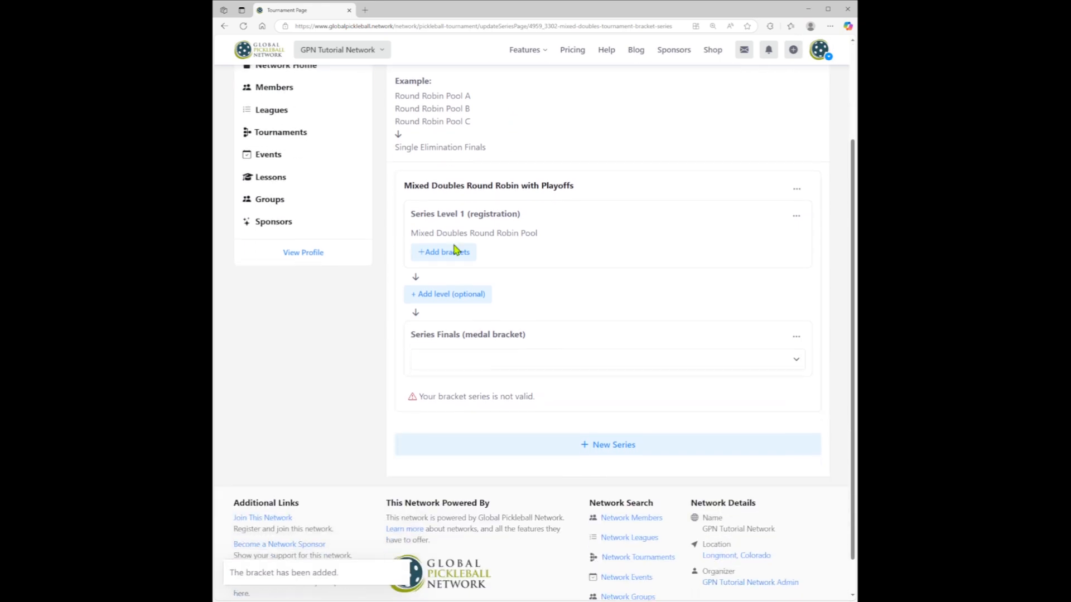
click(455, 360)
click(470, 395)
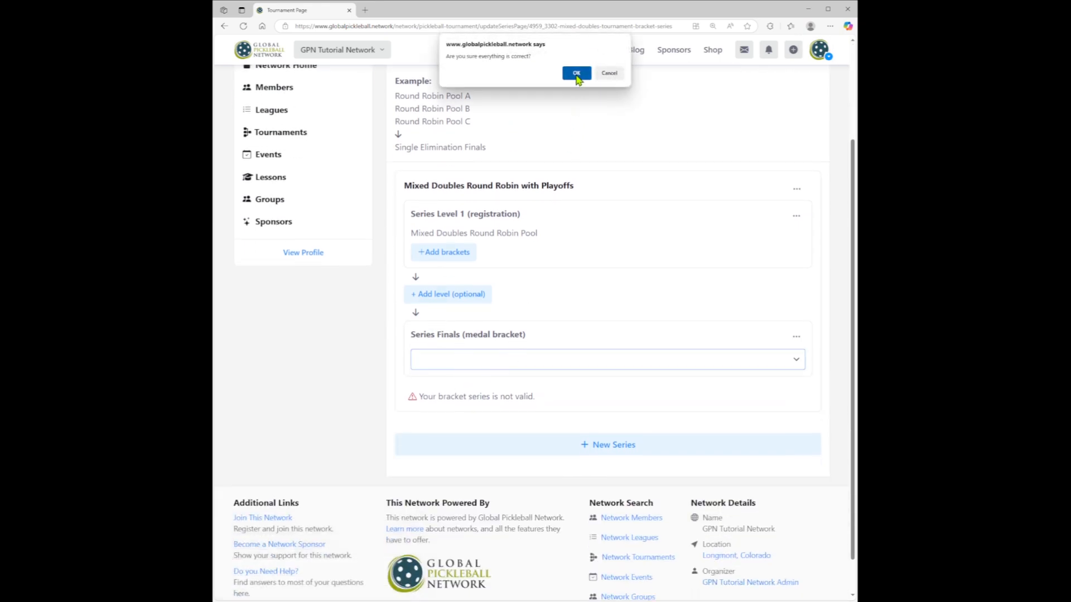
click(576, 71)
scroll(580, 208, down, 2)
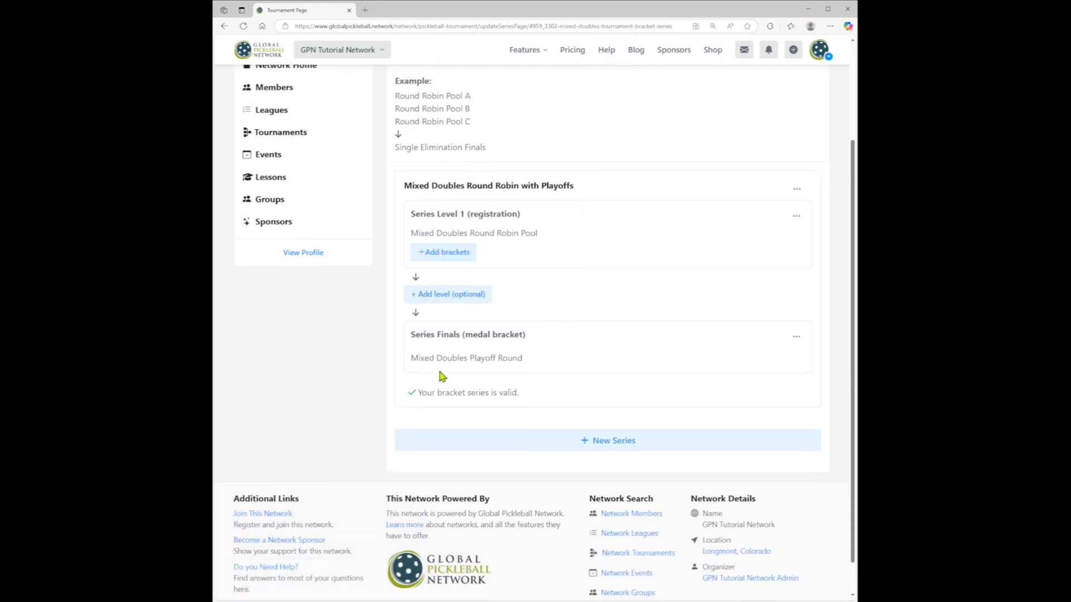
drag(418, 394, 547, 400)
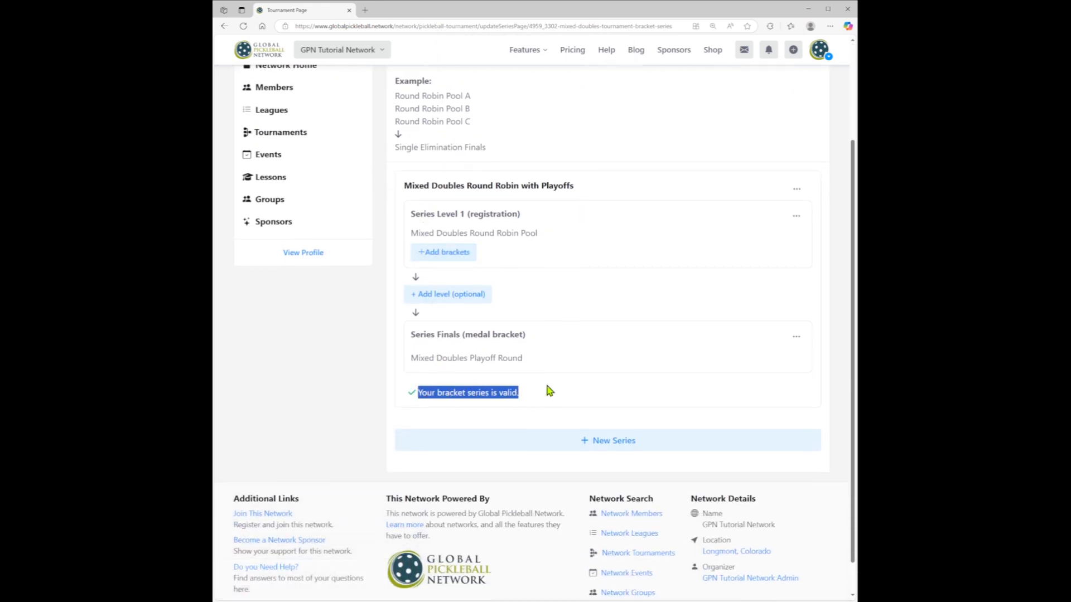
- Return to the tournament page and expand the Mixed Doubles Round Robin with Playoffs series to view its brackets
scroll(650, 268, up, 2)
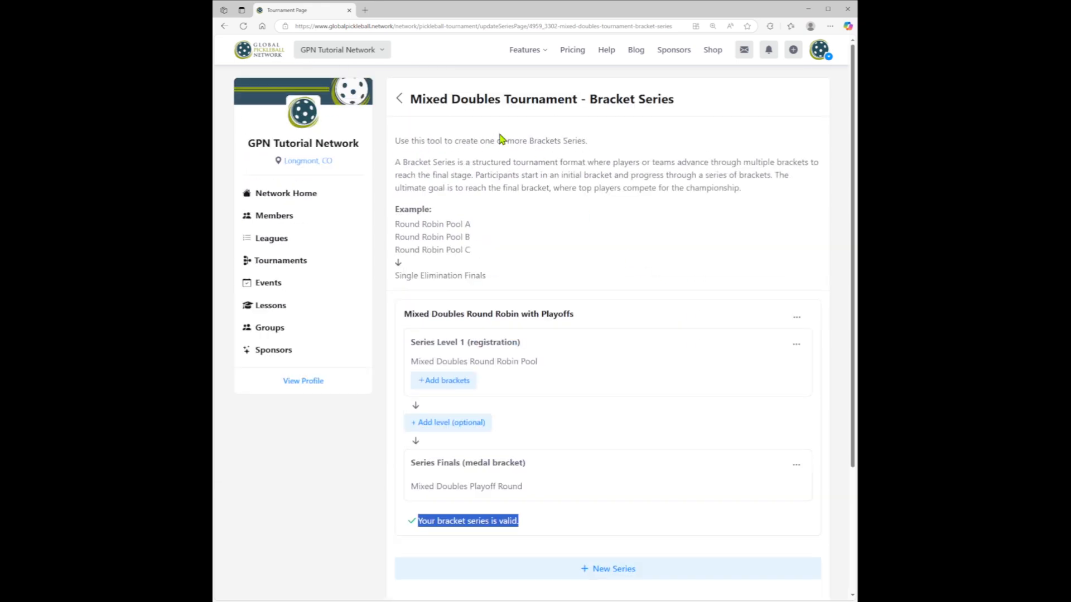
click(454, 106)
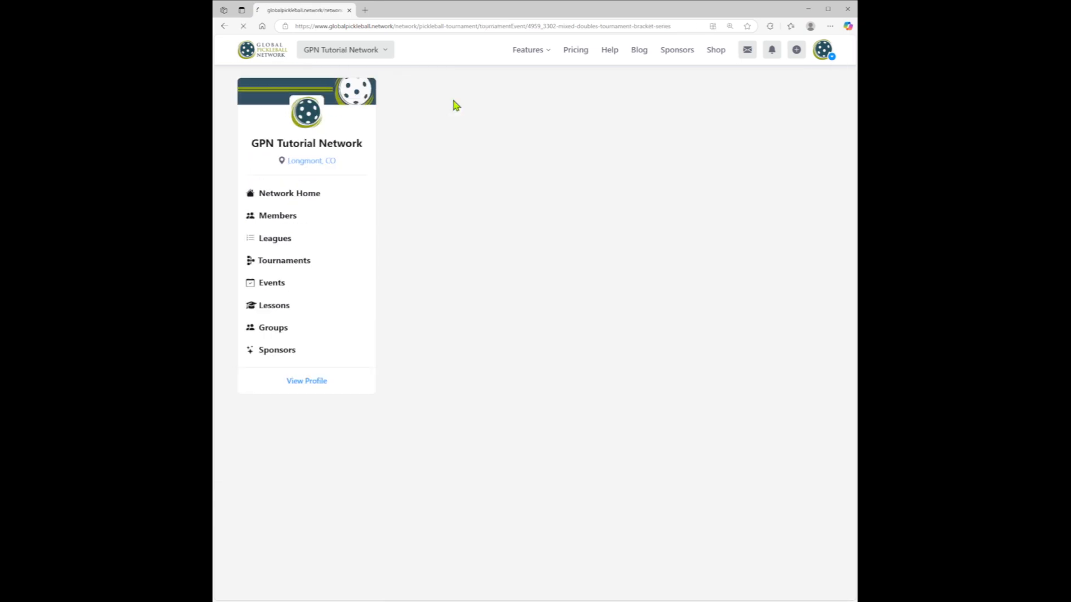
scroll(513, 184, down, 5)
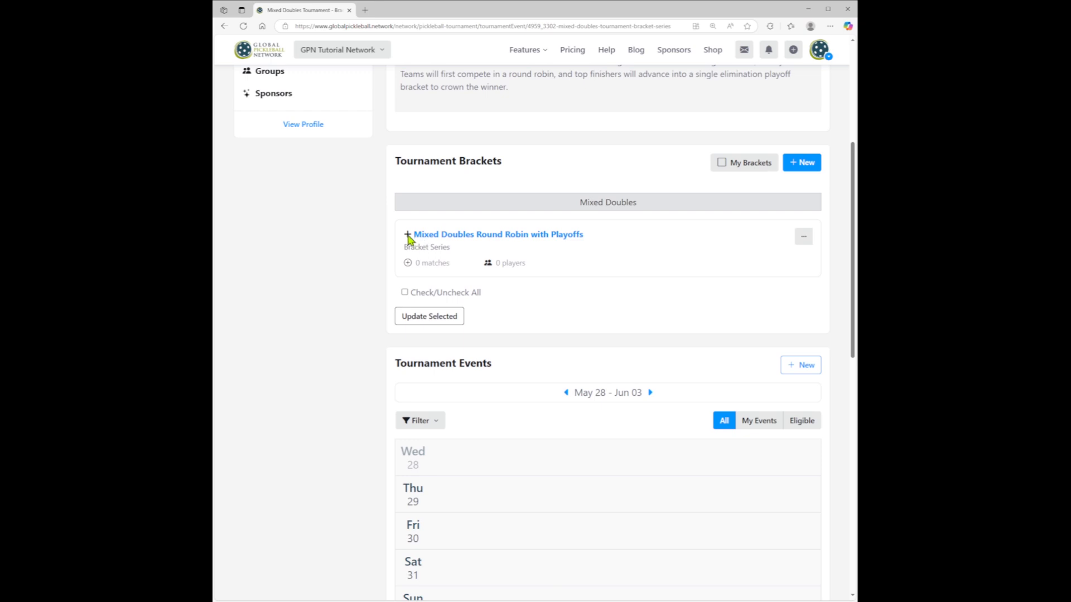
click(407, 236)
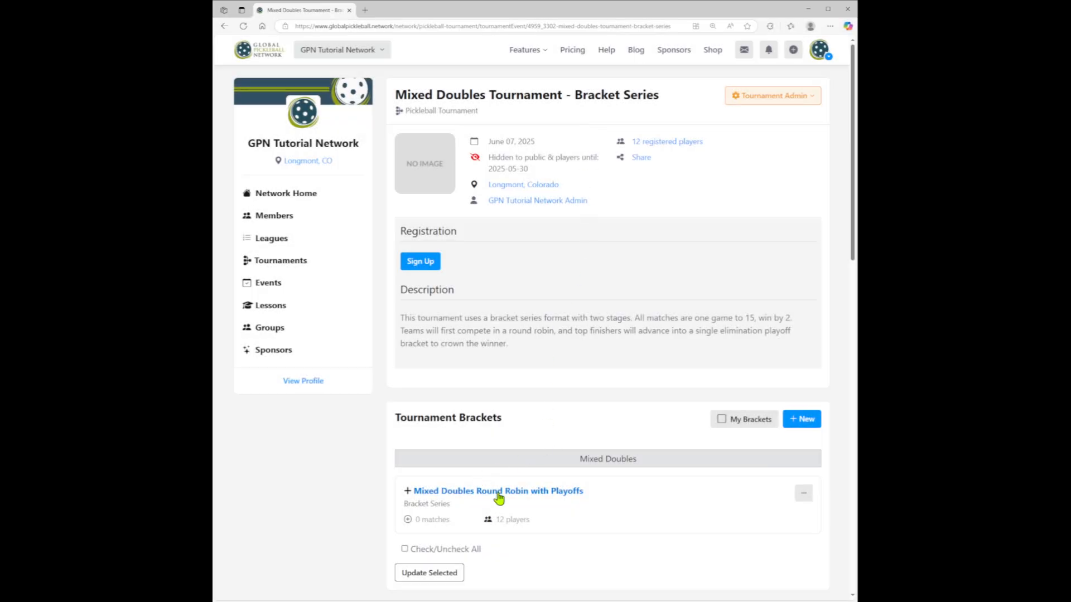
- Open the Mixed Doubles Round Robin Pool bracket from the series and review its team list and round schedule
click(500, 492)
scroll(545, 446, down, 2)
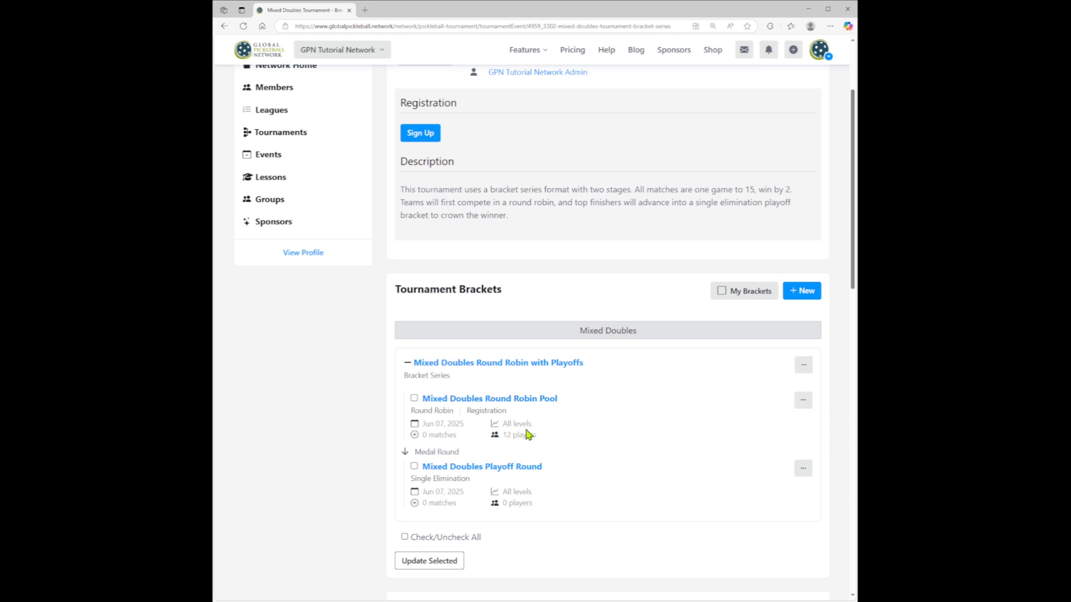
click(499, 401)
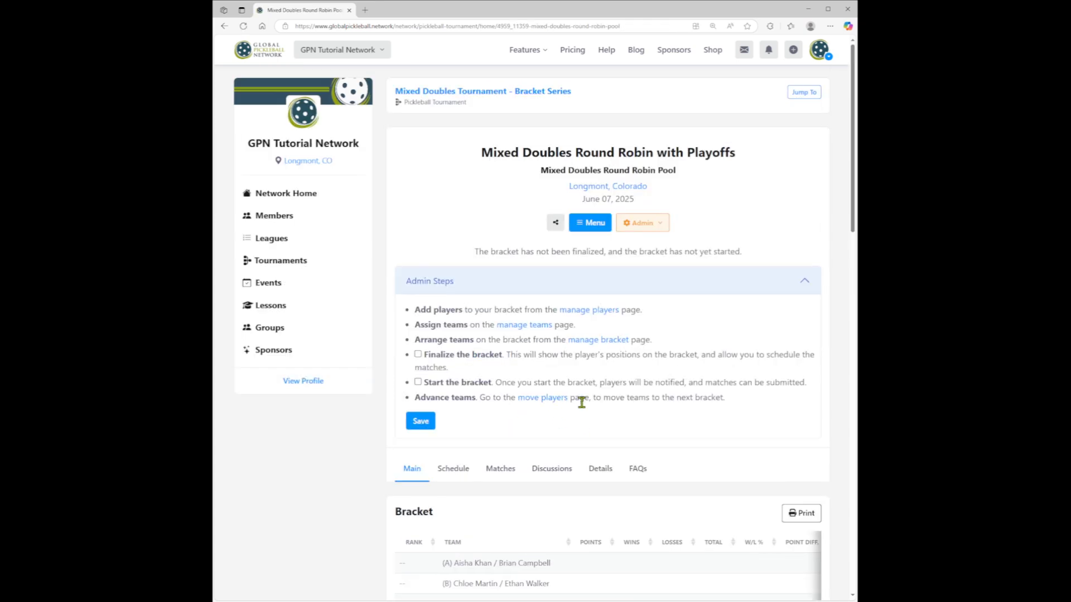
scroll(481, 226, down, 7)
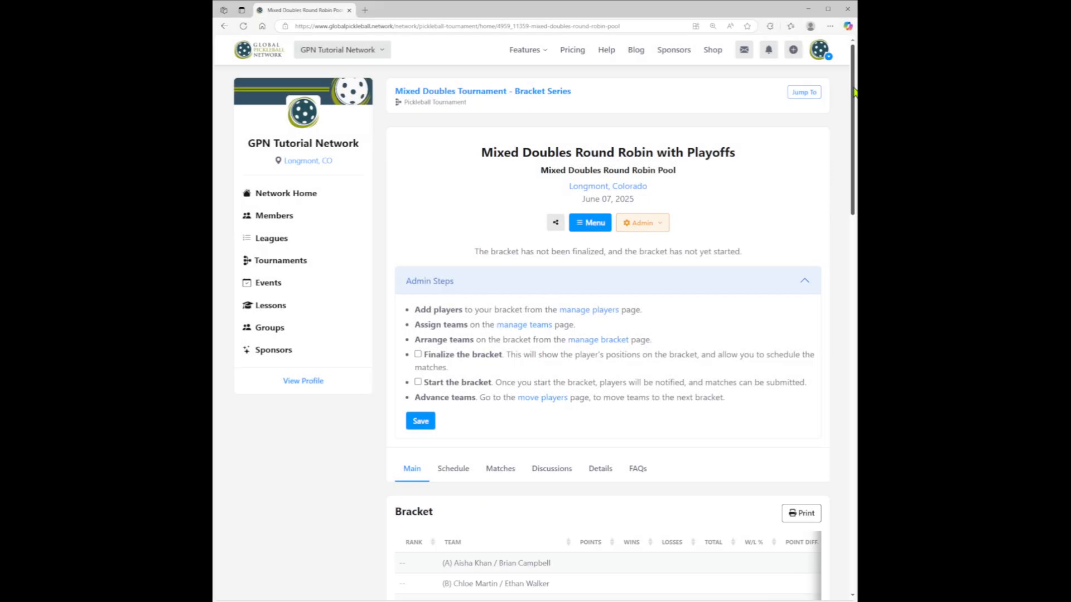
drag(853, 92, 845, 172)
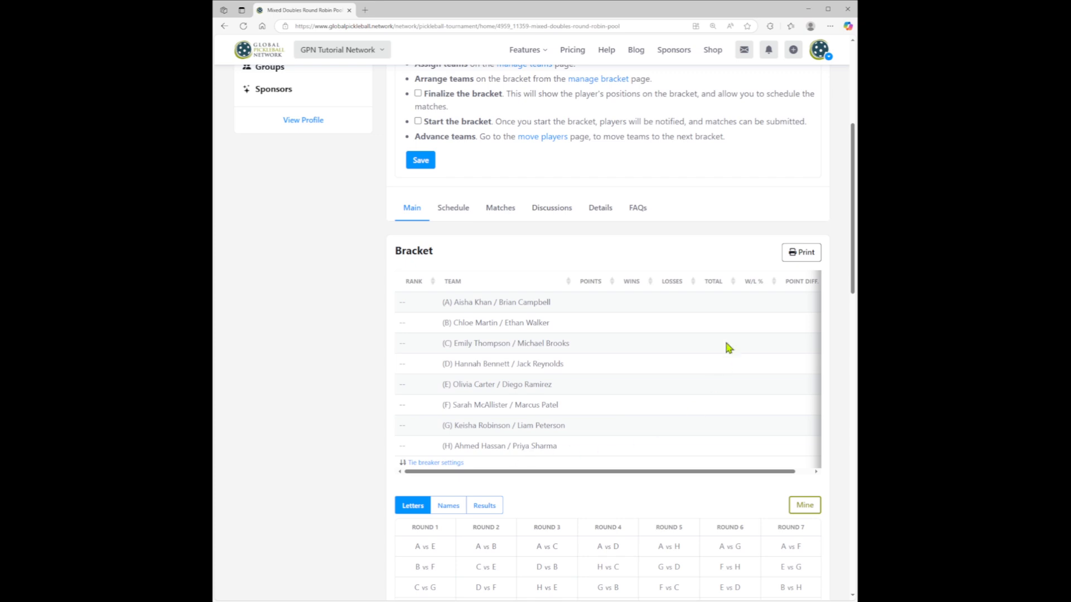
drag(853, 251, 854, 292)
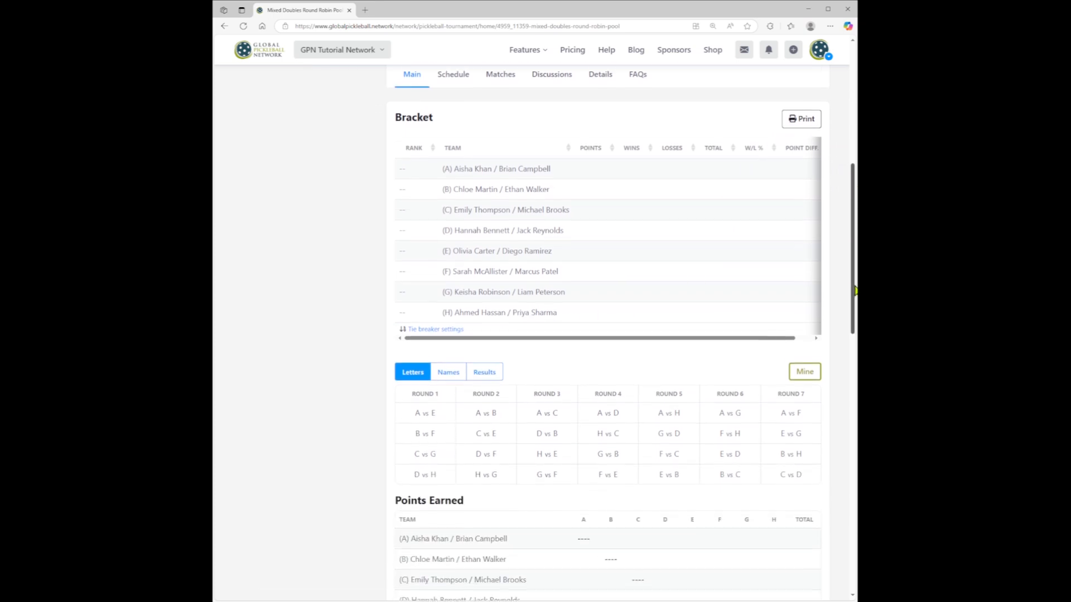
drag(777, 390, 809, 396)
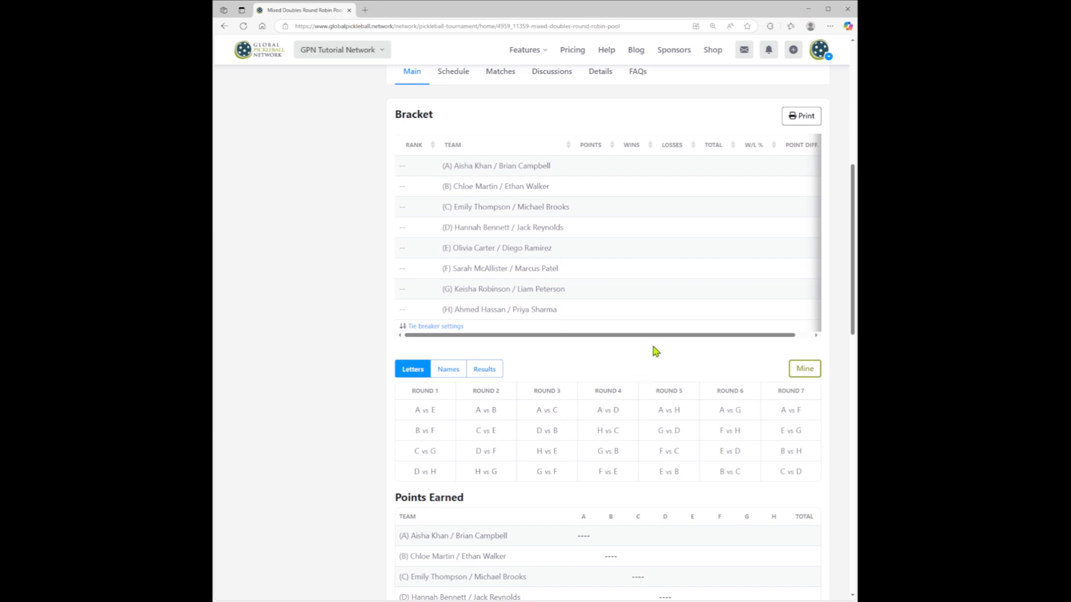
scroll(655, 351, up, 7)
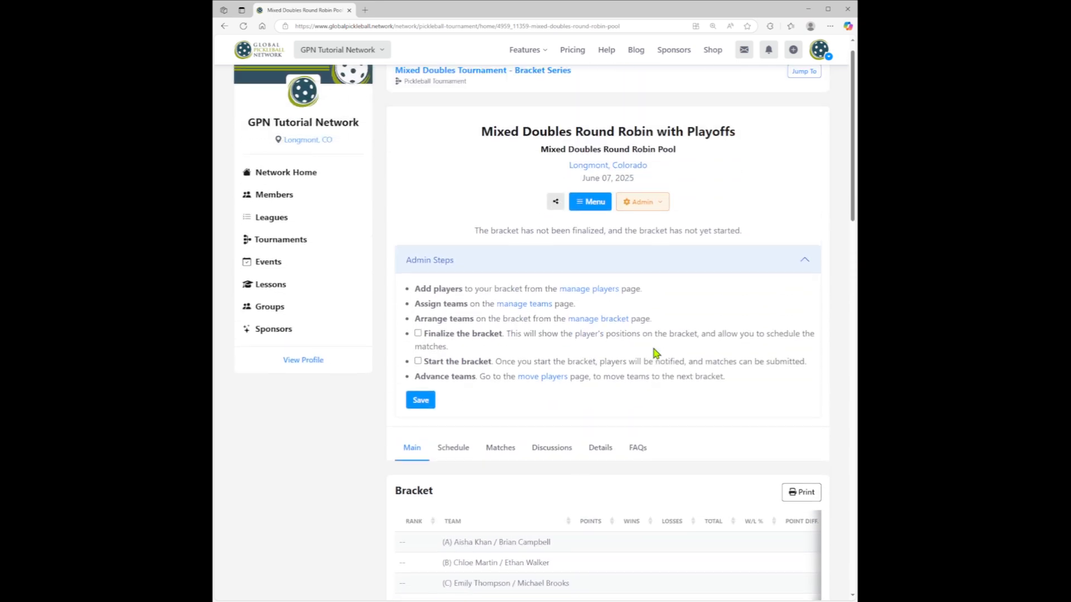
- Start splitting the round robin bracket, naming the current one "Mixed Doubles Round Robin - Pool A" and the new one "Mixed Doubles Round Robin - Pool B"
click(647, 227)
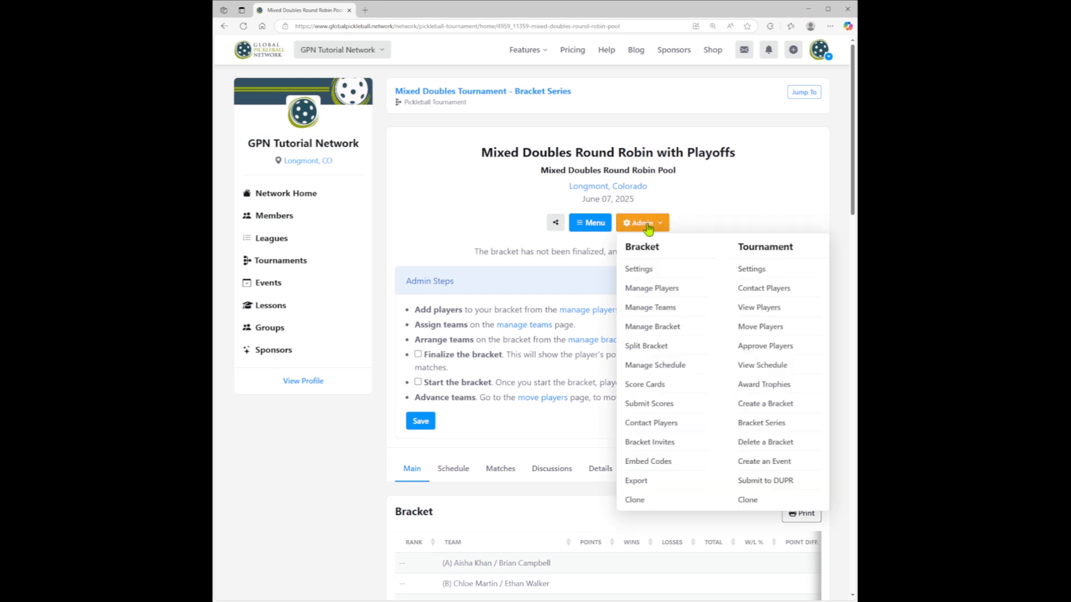
click(650, 348)
click(586, 202)
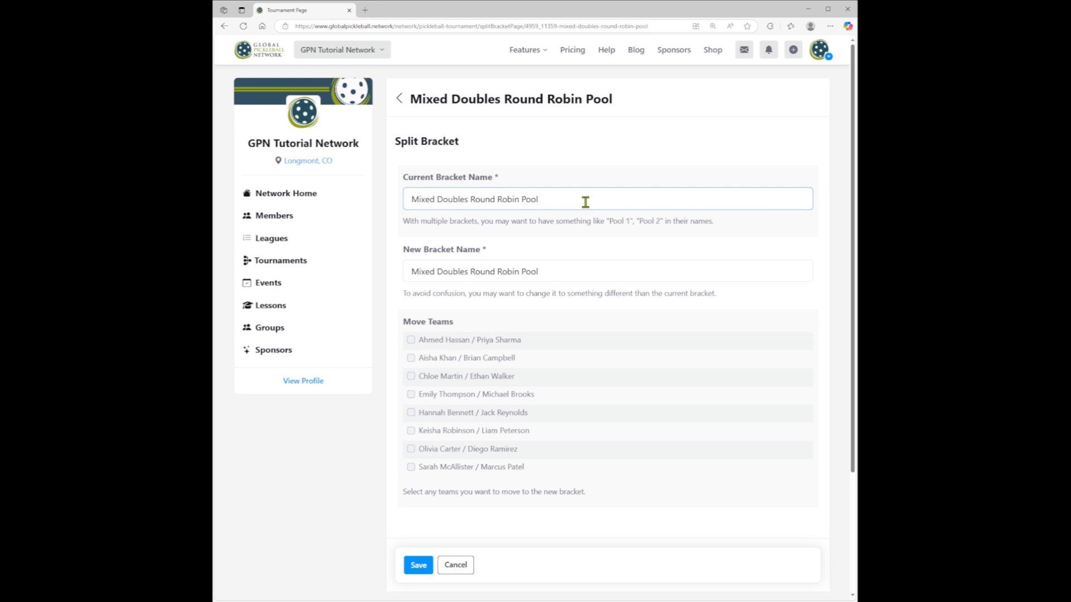
click(567, 271)
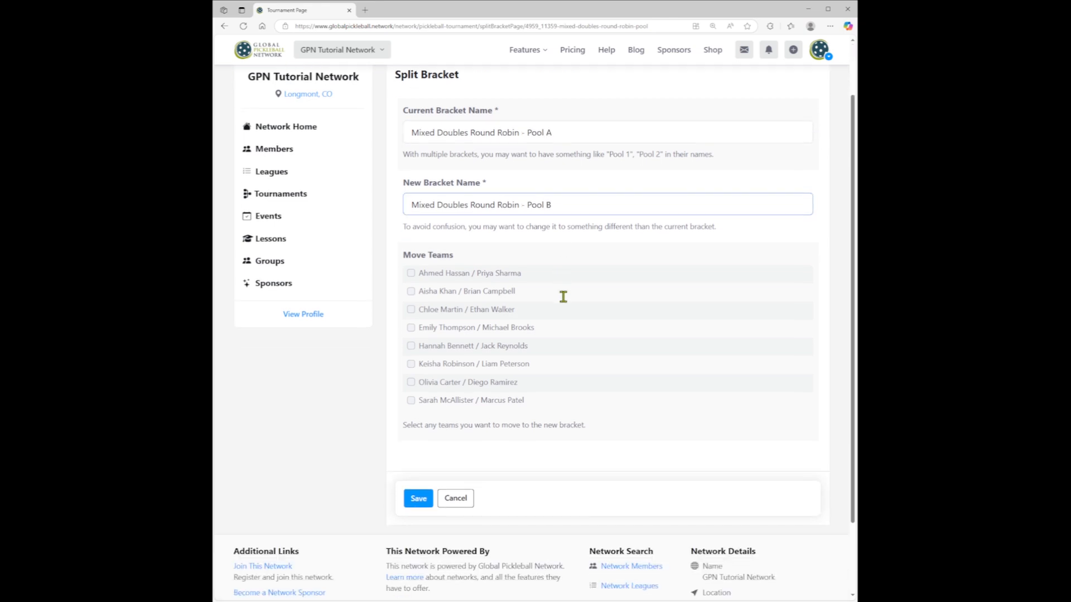
scroll(562, 297, down, 1)
- Choose the last four listed teams to move to the new Pool B bracket, then save and confirm the split
click(411, 327)
click(411, 345)
click(411, 362)
click(411, 382)
click(419, 481)
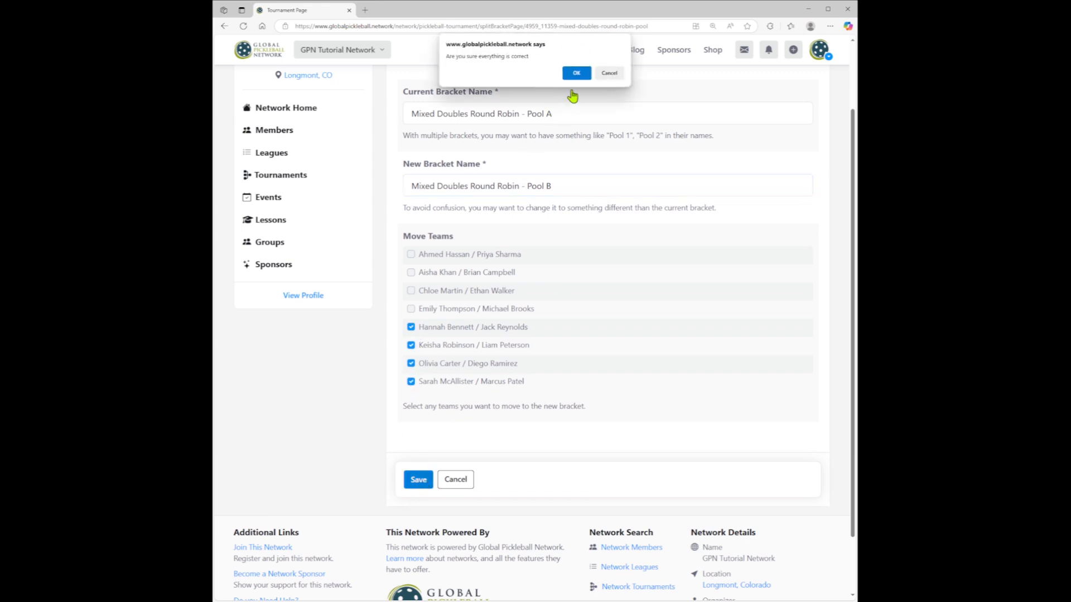
click(579, 74)
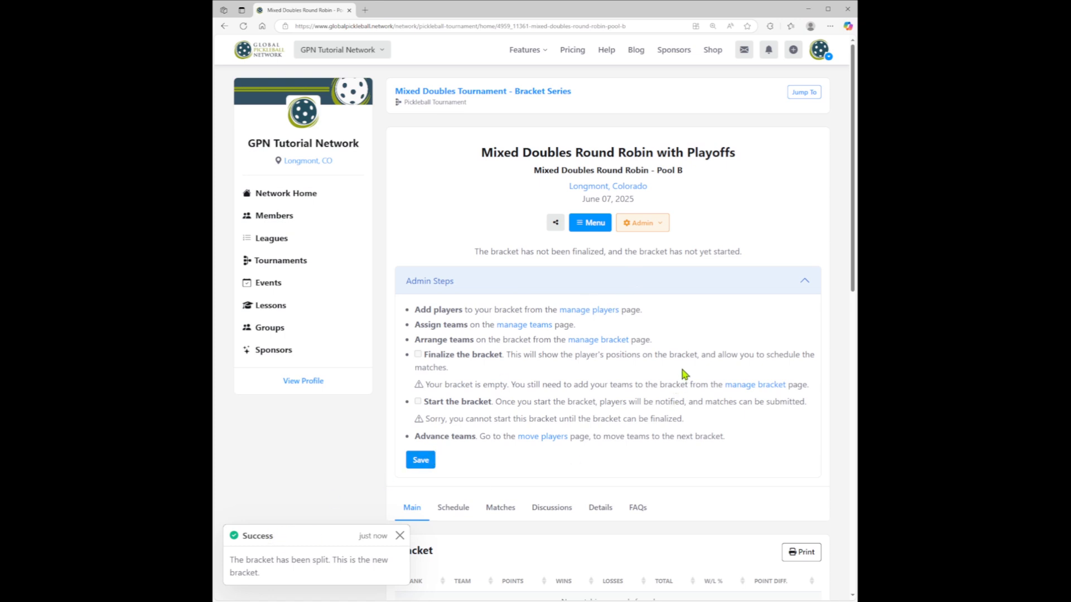
- Add all possible teams to the Pool B bracket positions, then save and confirm the arrangement
drag(683, 170, 663, 171)
click(725, 325)
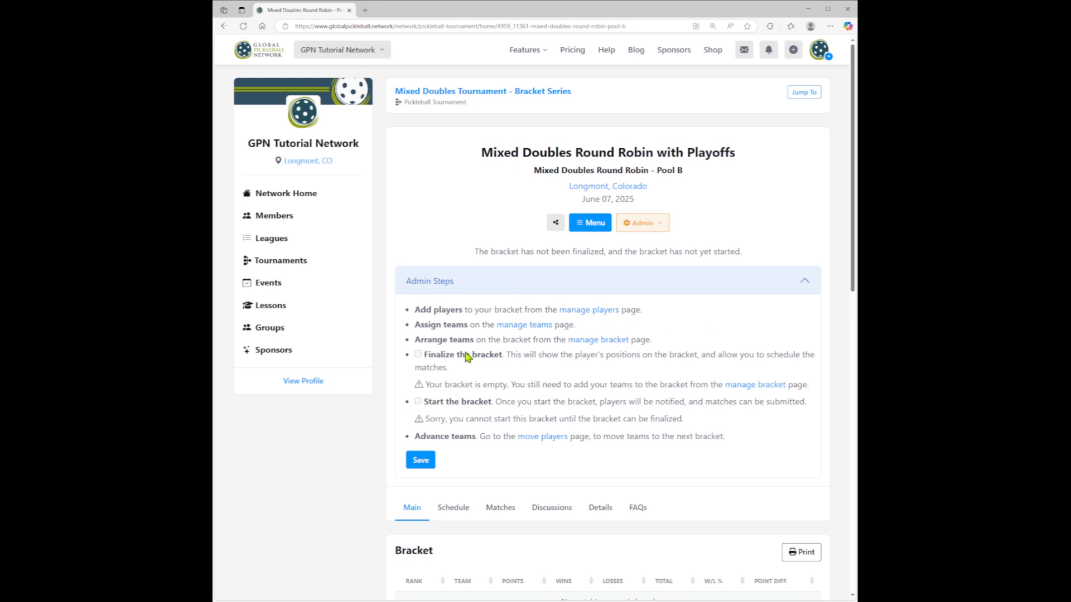
click(591, 342)
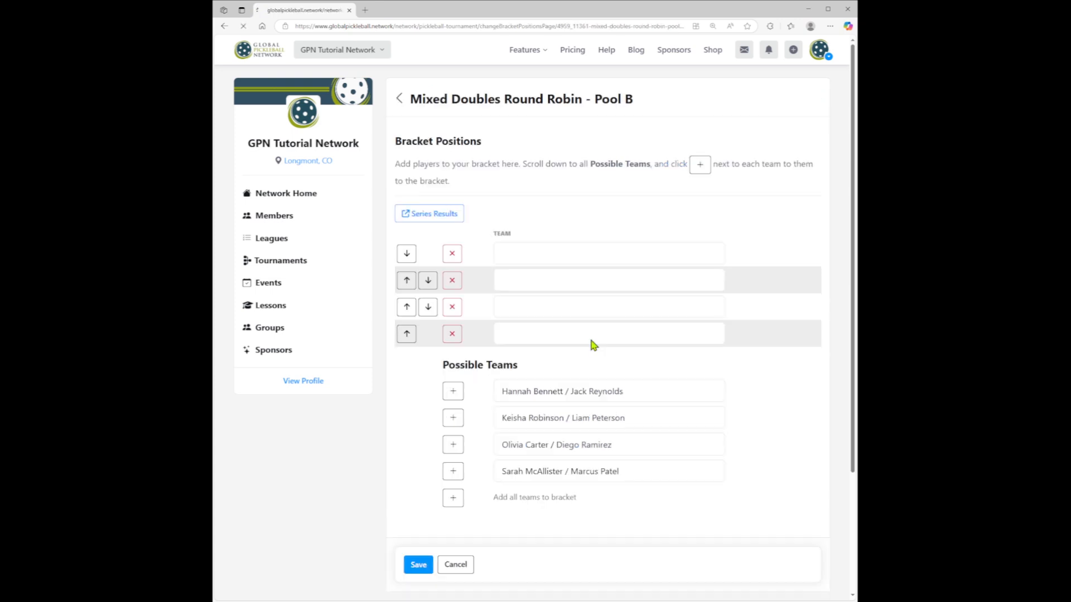
click(452, 499)
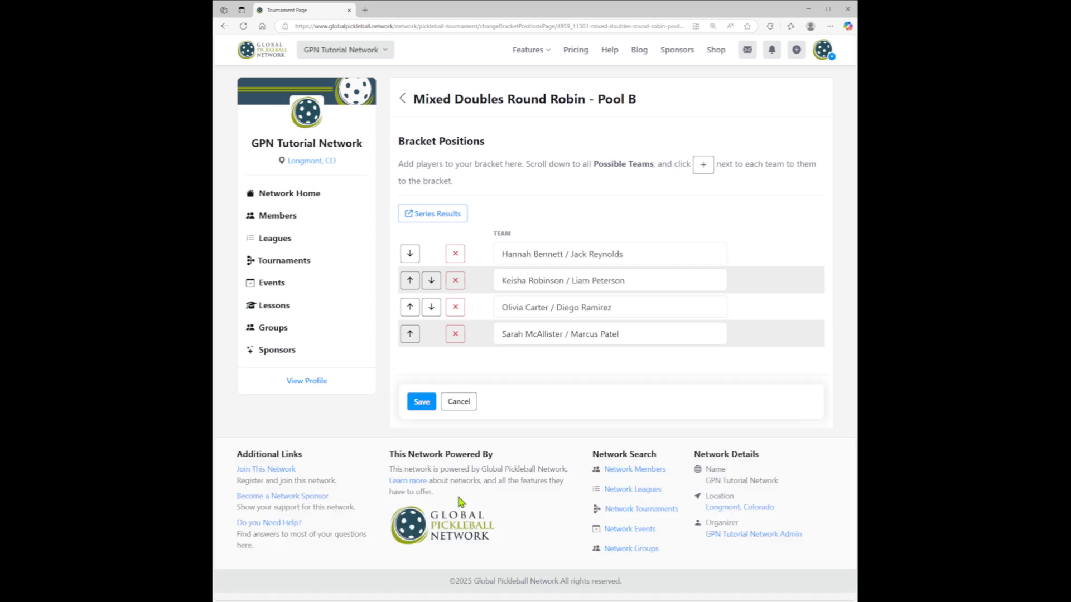
click(423, 403)
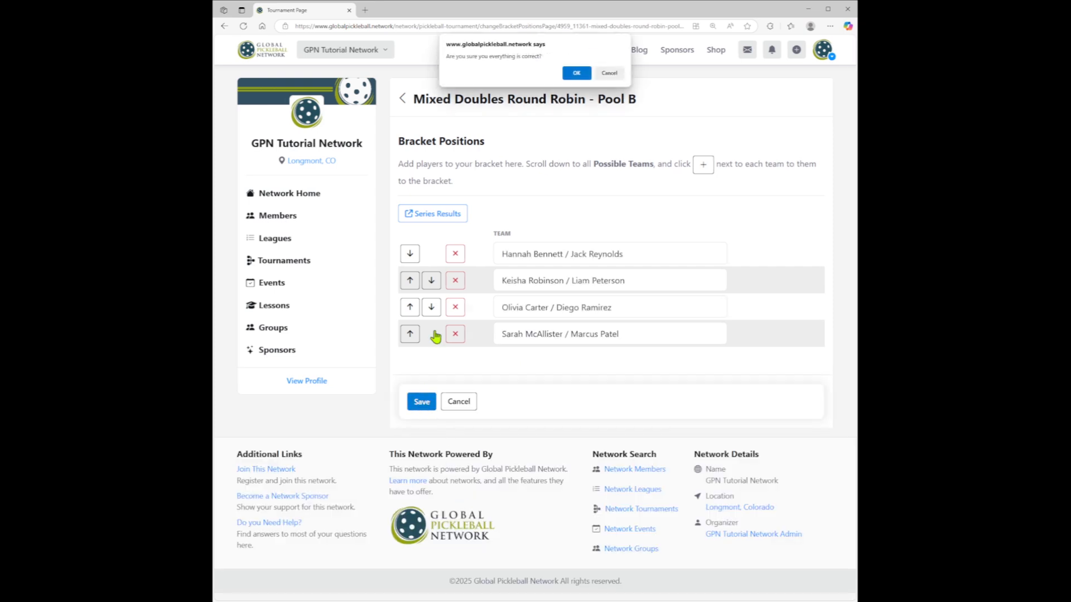
click(578, 75)
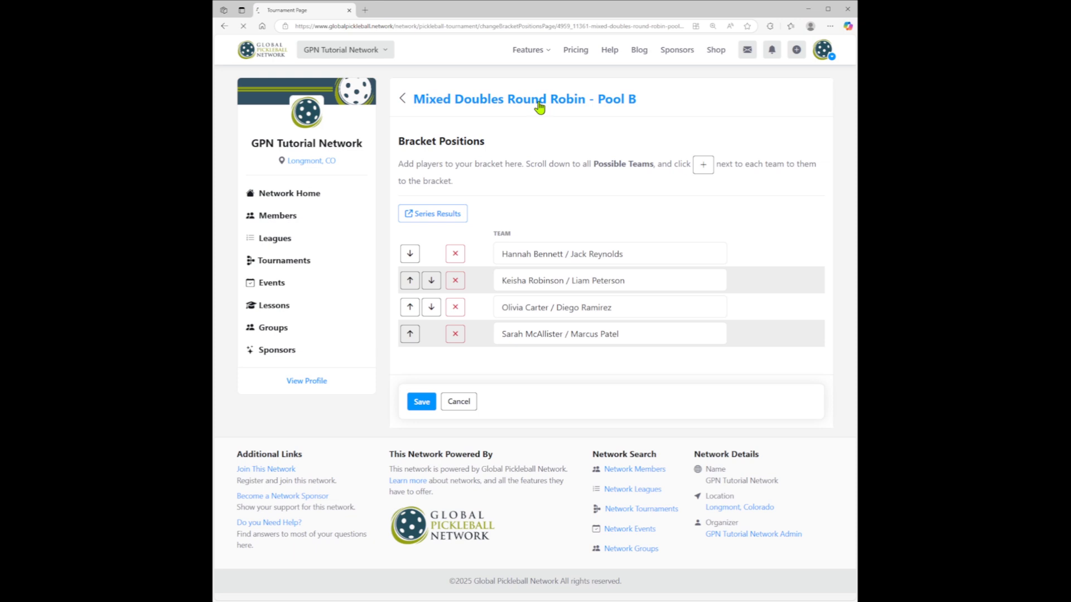
- Review the team list and round schedule of the Pool B bracket, and compare them with those of the Pool A bracket
scroll(616, 296, down, 4)
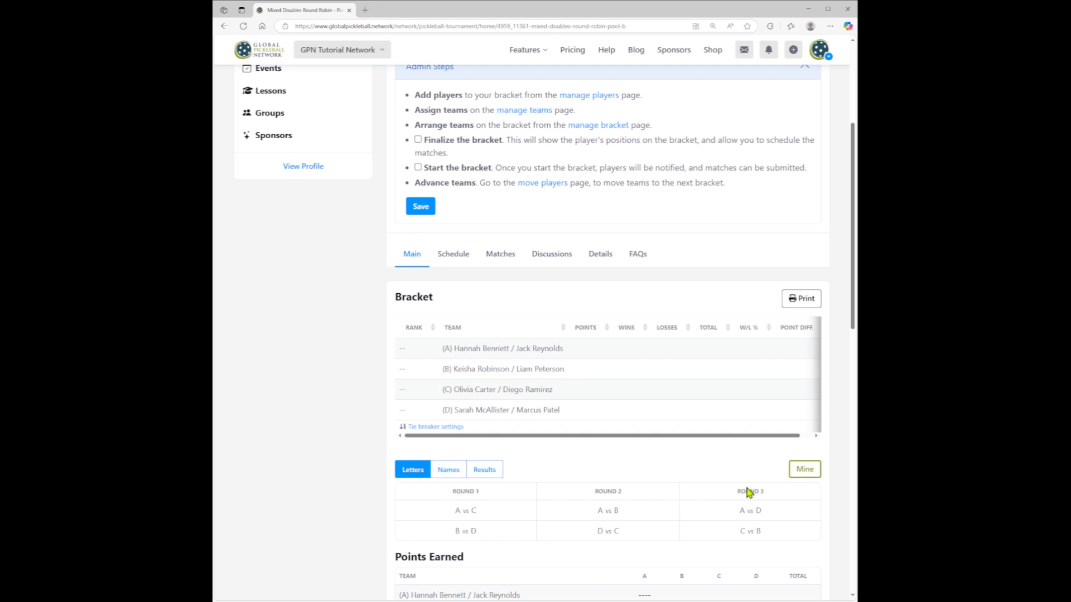
scroll(705, 266, up, 4)
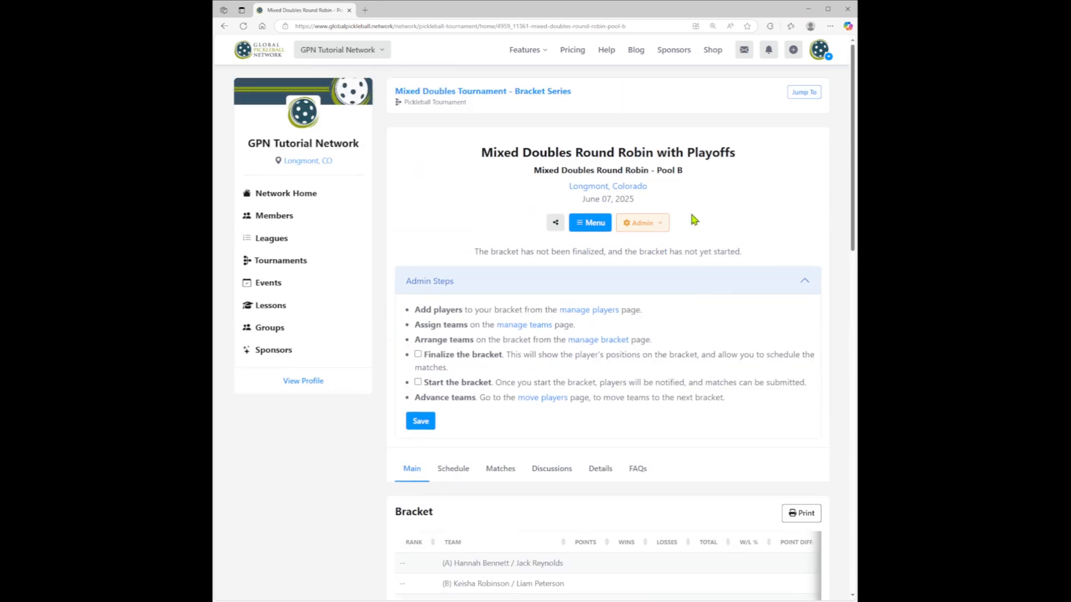
click(805, 93)
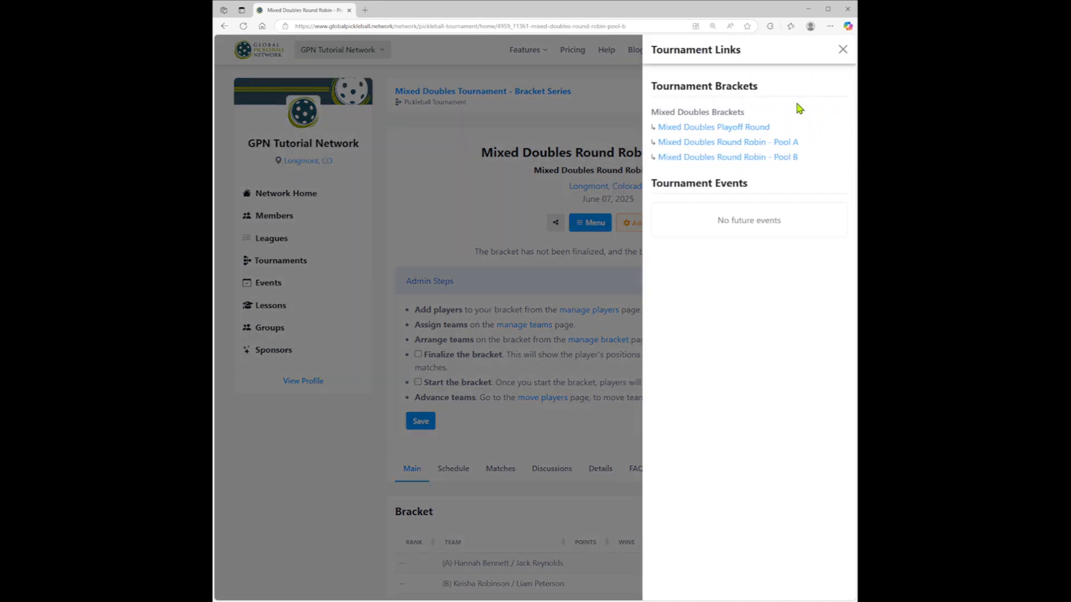
click(793, 144)
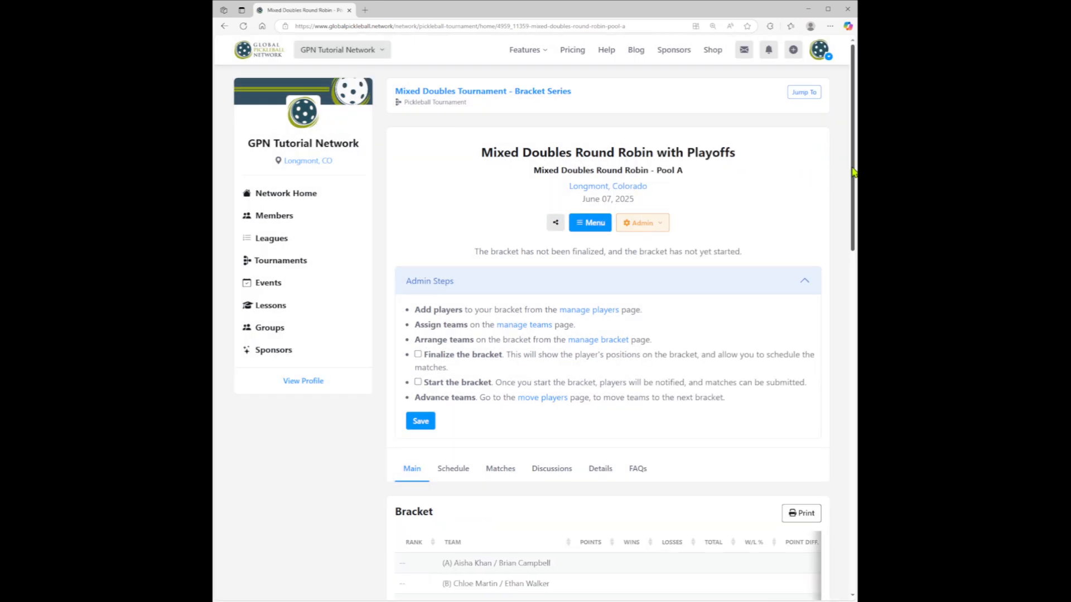
scroll(850, 224, down, 3)
drag(850, 223, 850, 260)
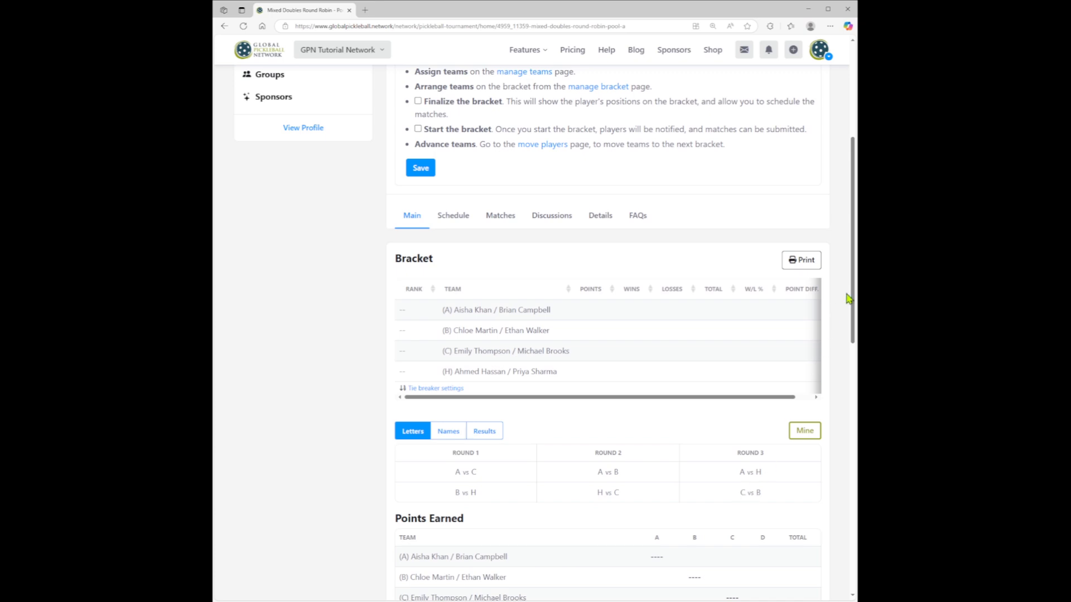
drag(850, 299, 849, 351)
scroll(811, 197, up, 7)
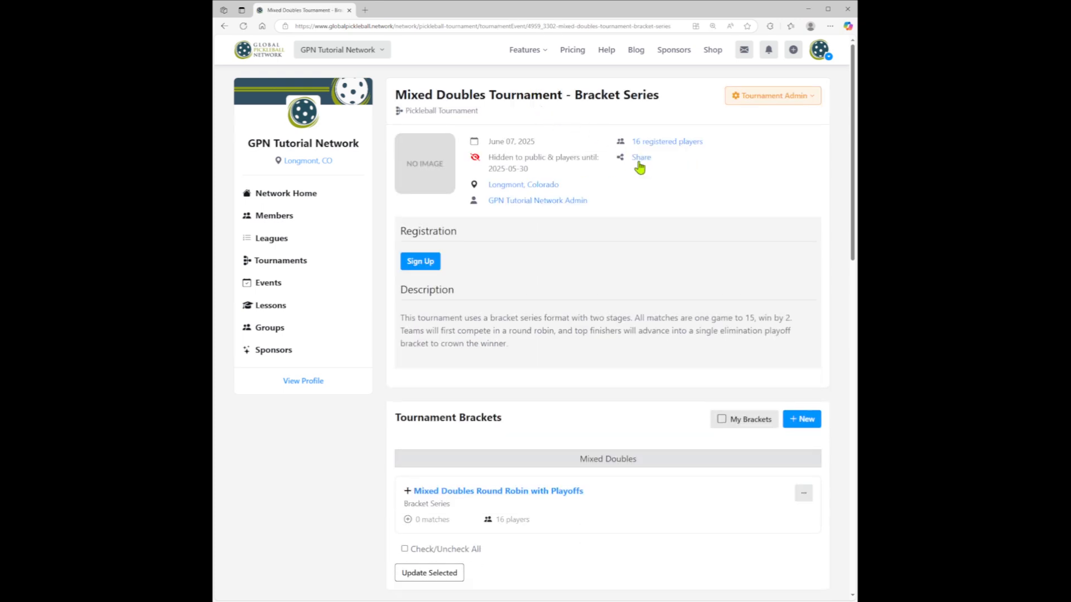
- Expand the Mixed Doubles Round Robin with Playoffs series on the tournament page and review its pool and playoff brackets
scroll(618, 173, down, 4)
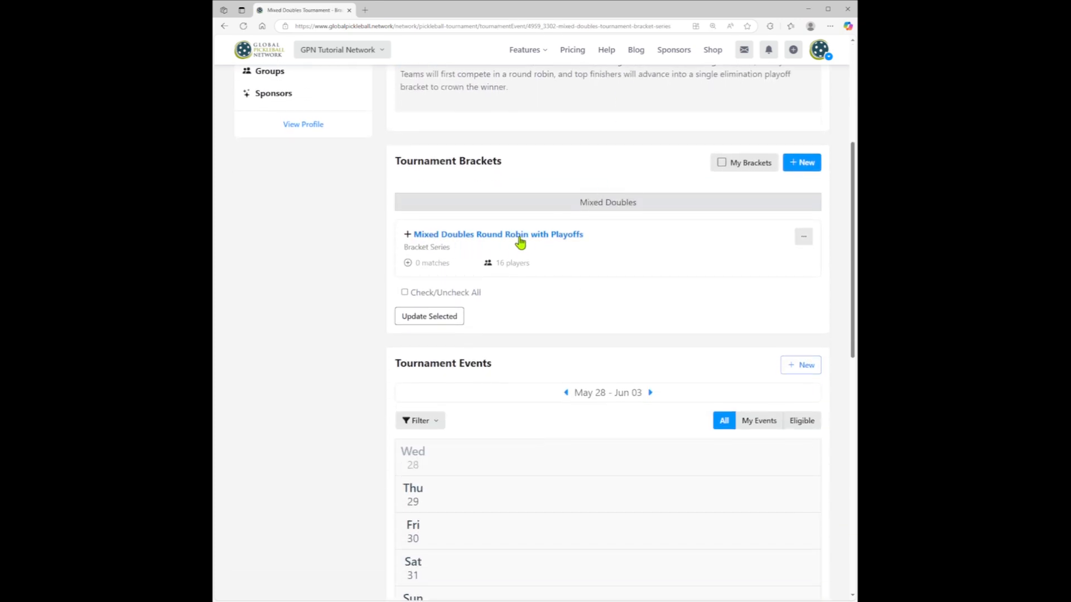
click(502, 241)
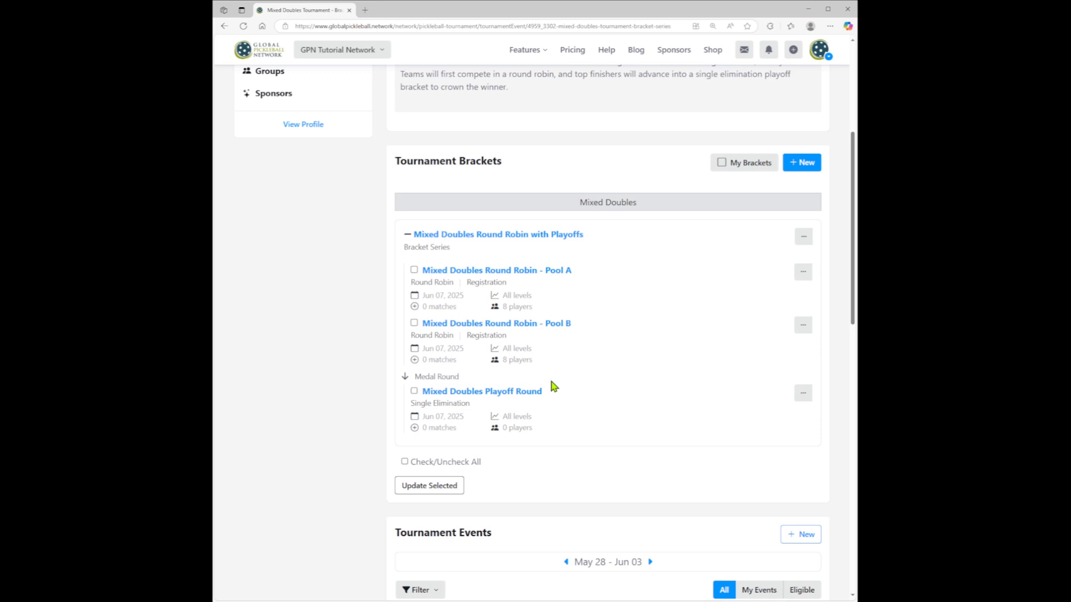
scroll(635, 475, up, 2)
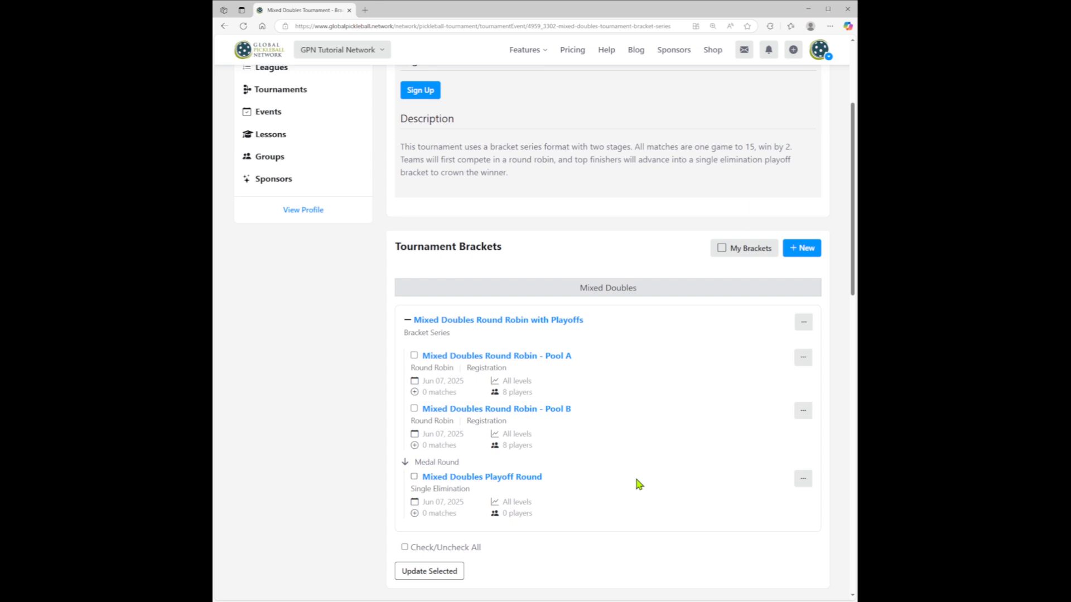
- Start the Mixed Doubles Round Robin - Pool A bracket, save it, and check its team list and rounds
click(509, 363)
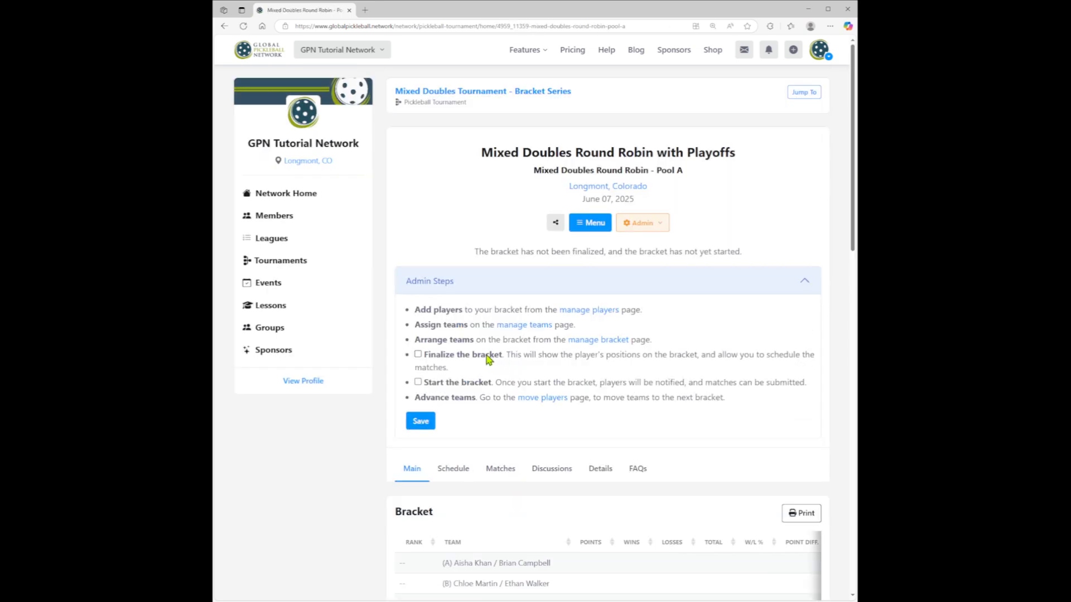
click(418, 383)
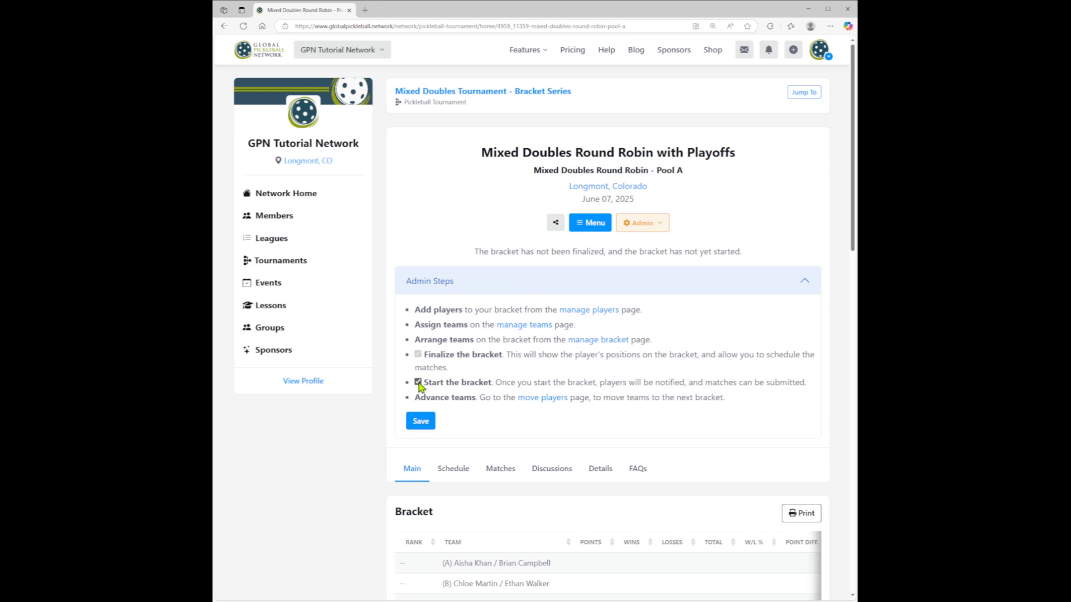
click(420, 423)
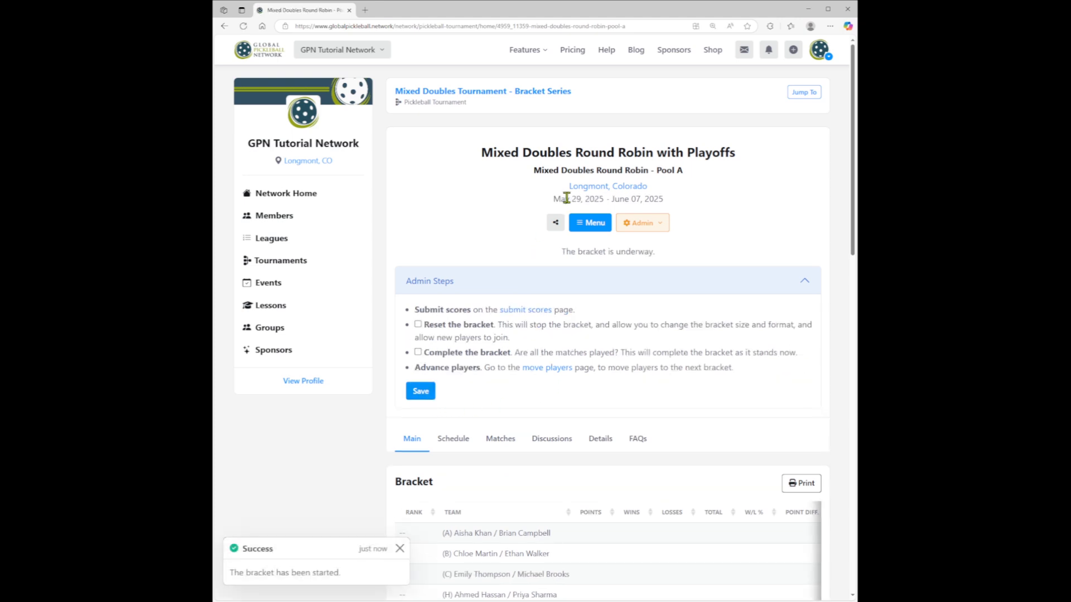
drag(852, 182, 856, 297)
scroll(529, 417, up, 1)
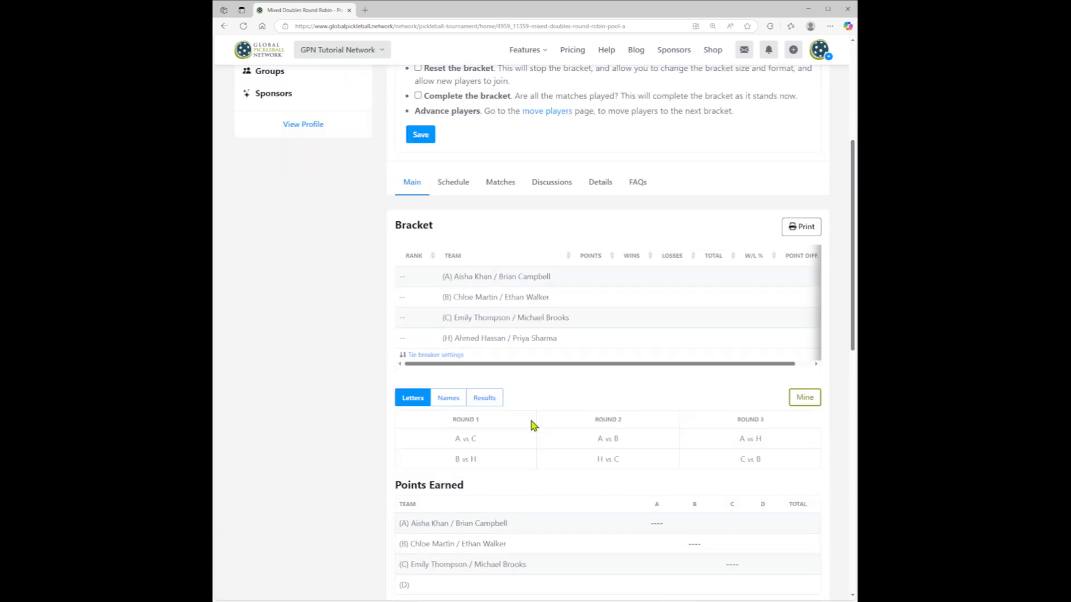
scroll(552, 430, up, 4)
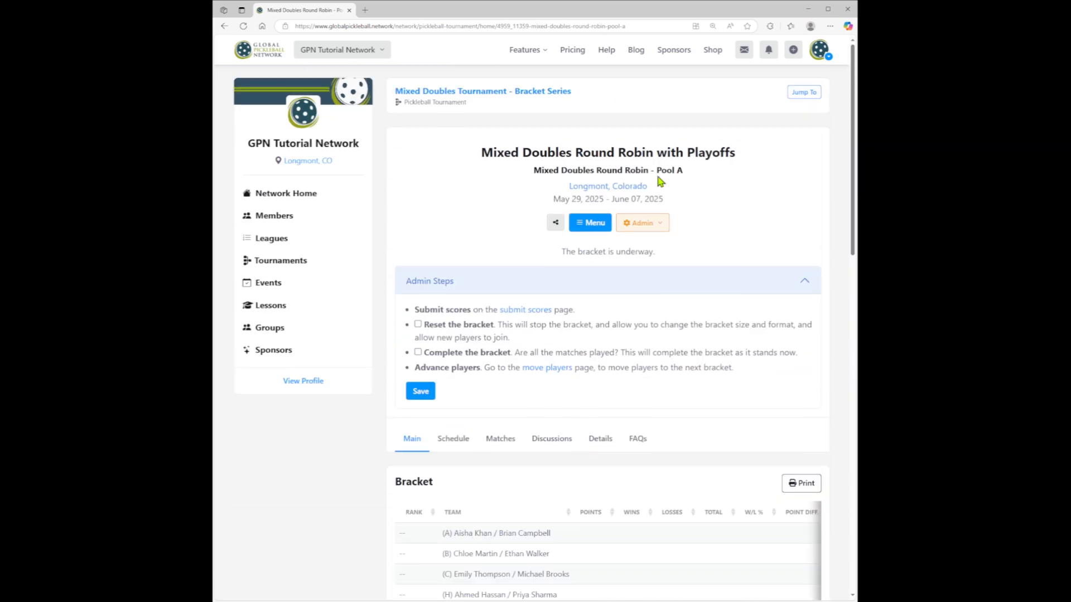
- Switch to the Mixed Doubles Round Robin - Pool B bracket, start it and save
click(803, 93)
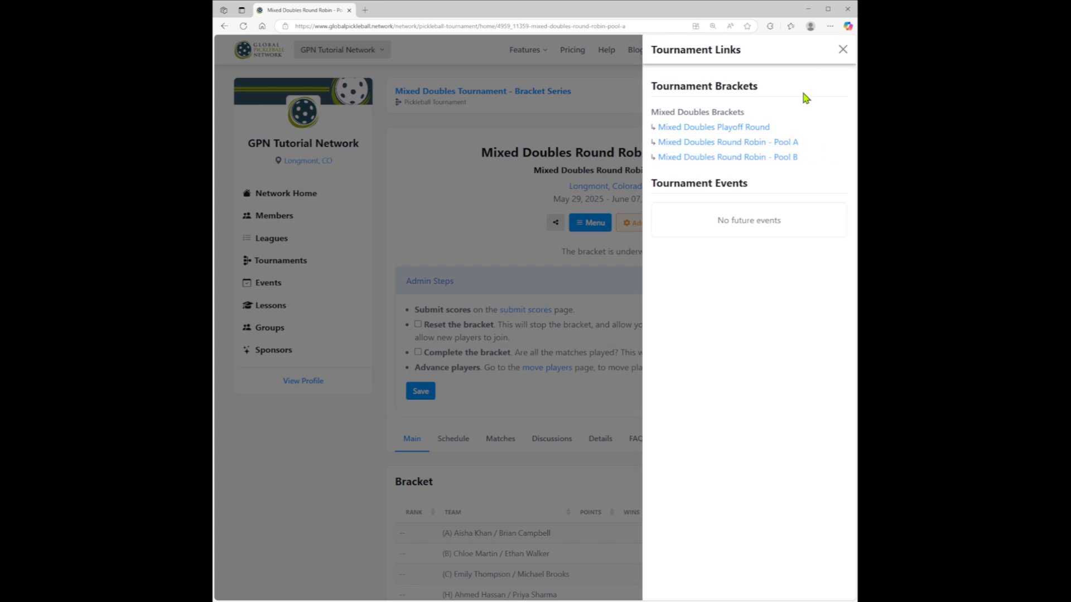
click(787, 158)
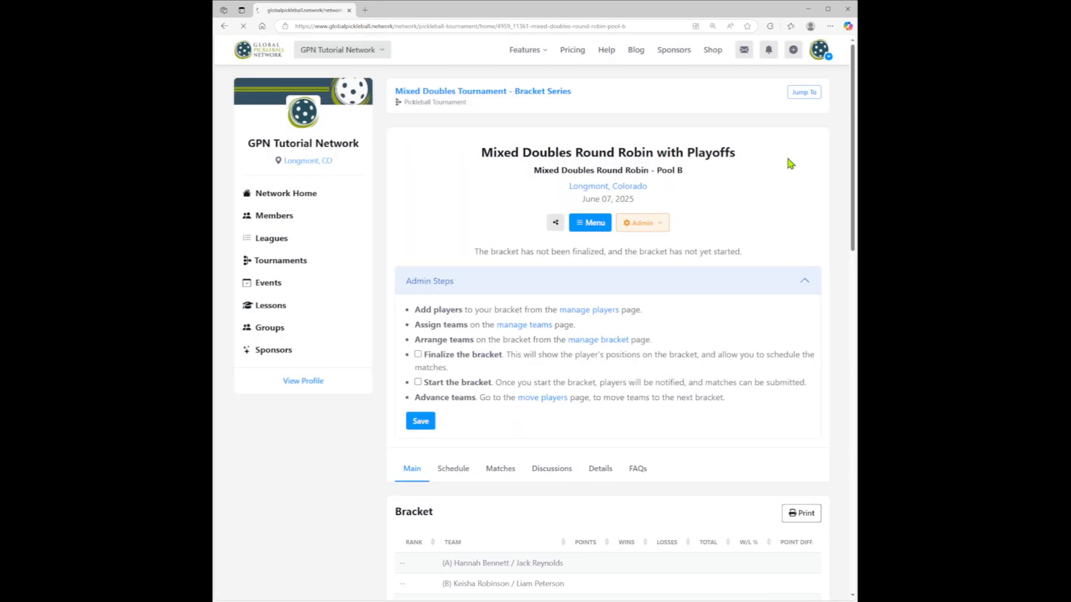
click(418, 383)
click(420, 425)
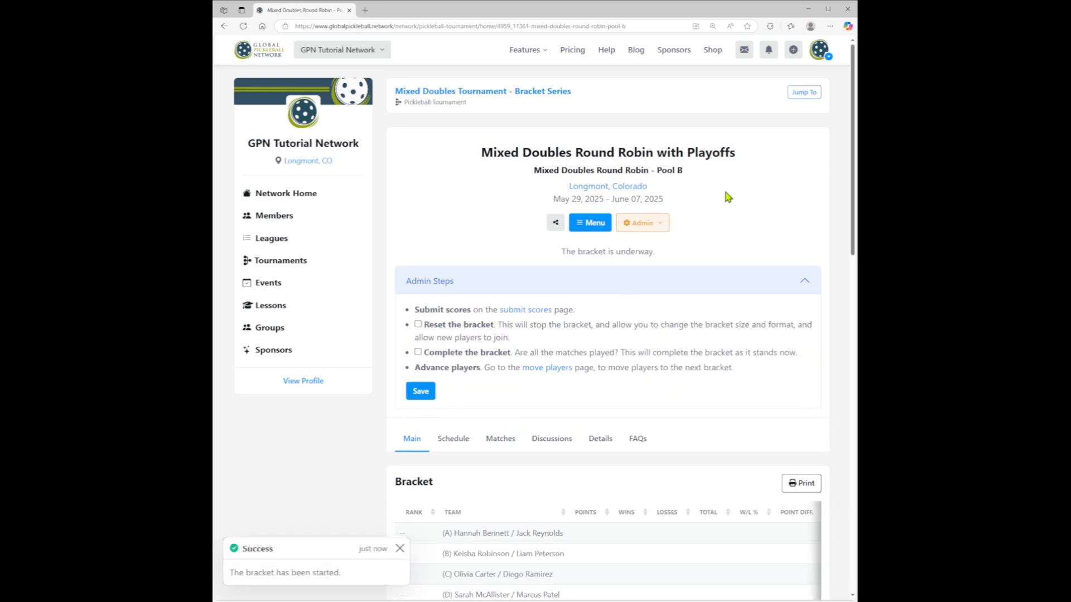
- Show the Pool B rounds with team names and begin a score submission for match 1, choosing team A as the winner
scroll(726, 197, down, 5)
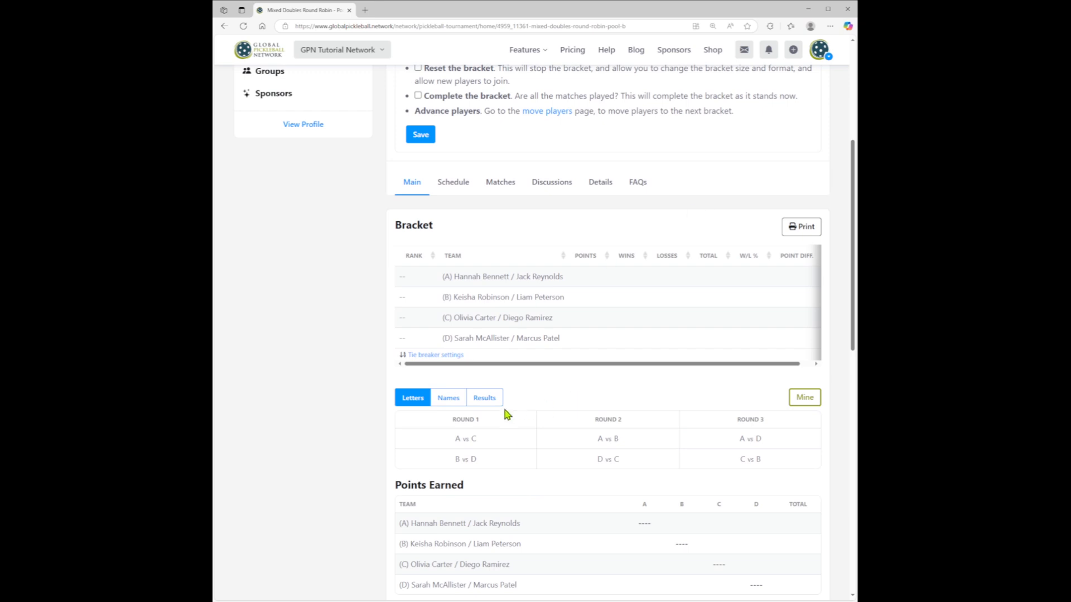
click(448, 398)
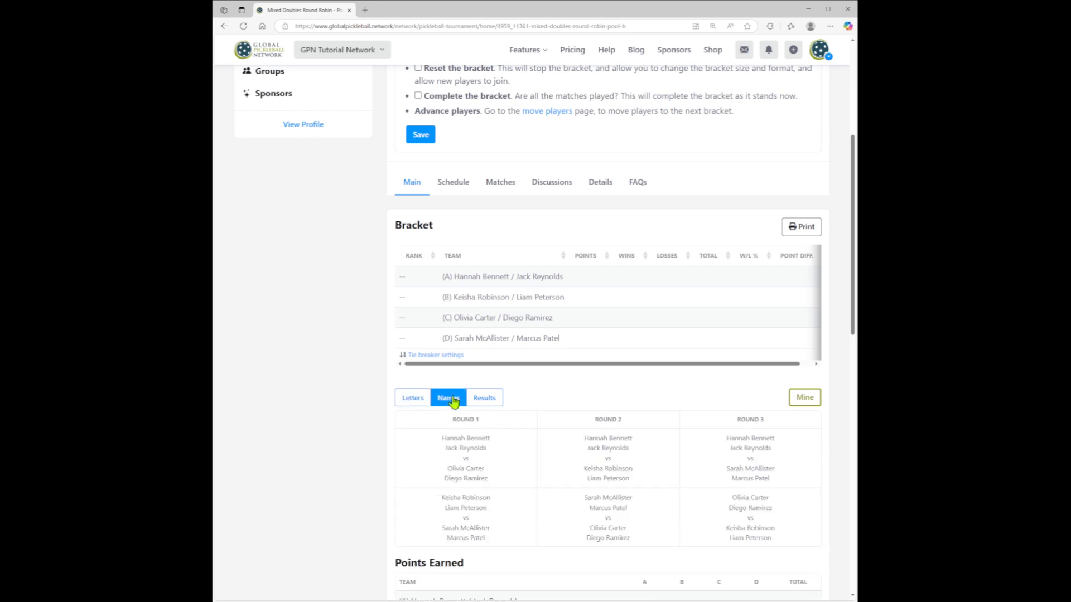
click(468, 461)
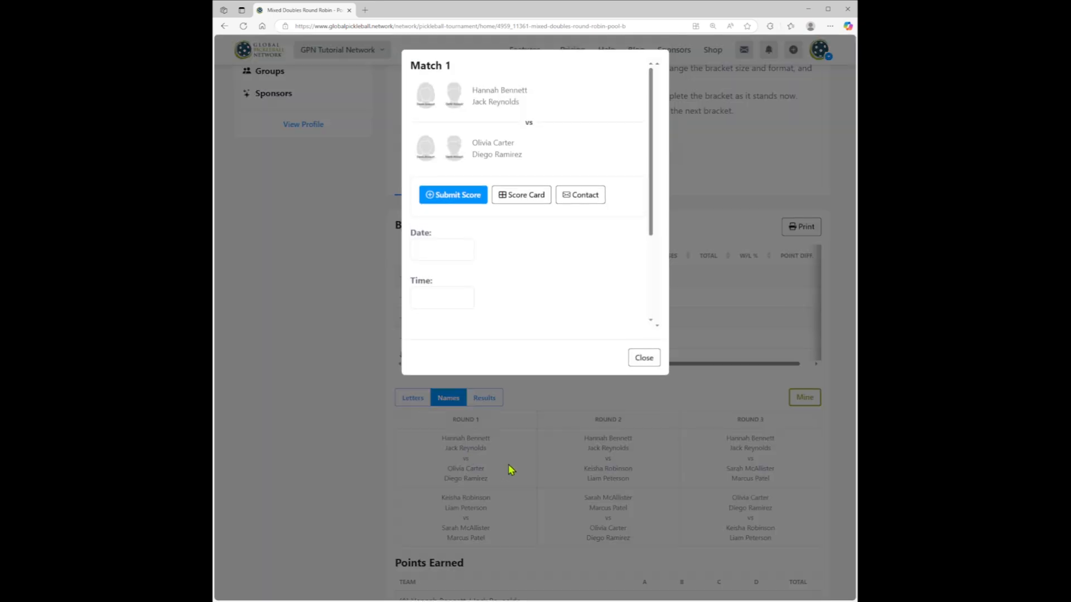
click(457, 196)
click(531, 142)
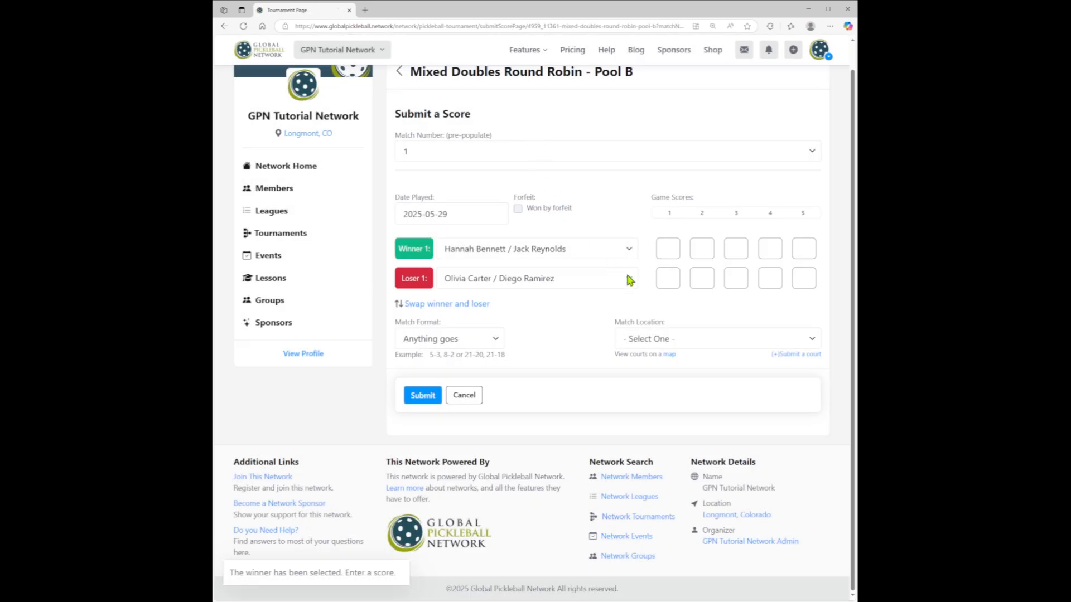
- Enter a game score of 15 to 8 for Pool B match 1, submit it and check the bracket standings
text(15)
key(Tab)
text(8)
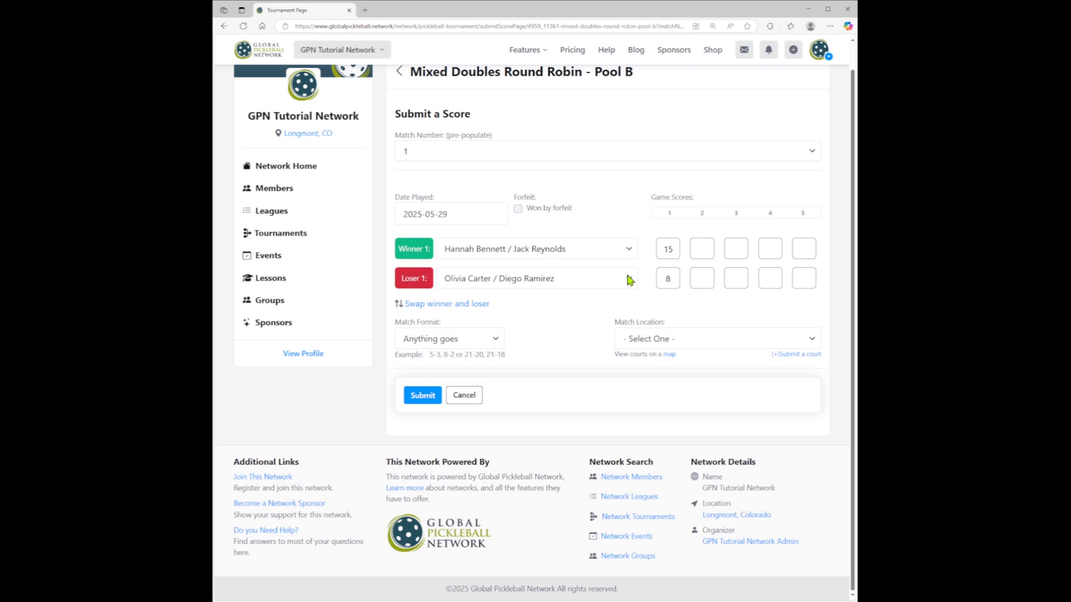
click(427, 397)
click(578, 81)
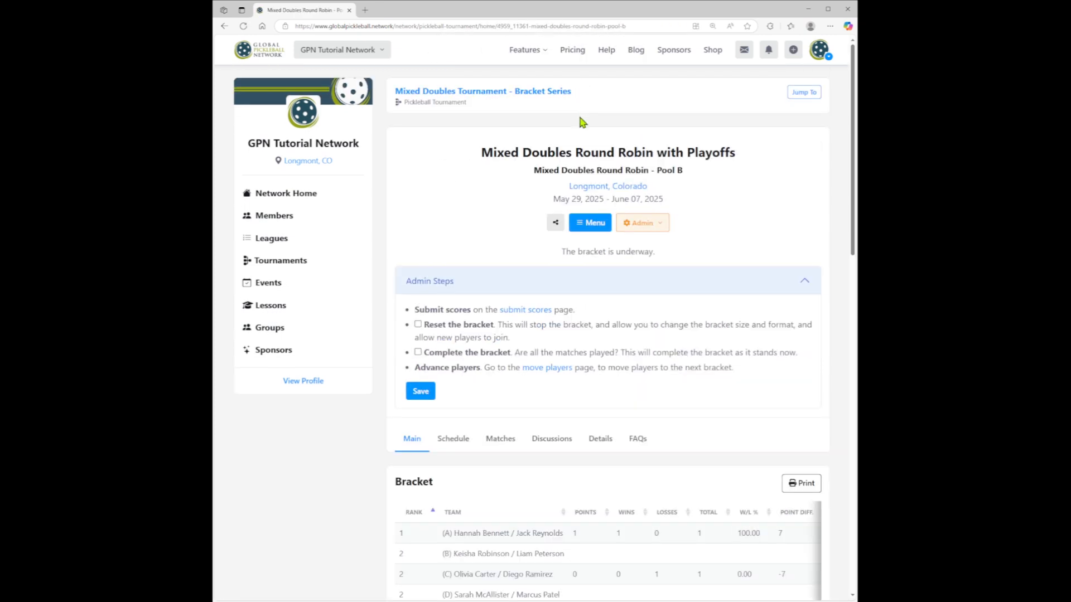
scroll(580, 120, down, 5)
scroll(581, 124, down, 1)
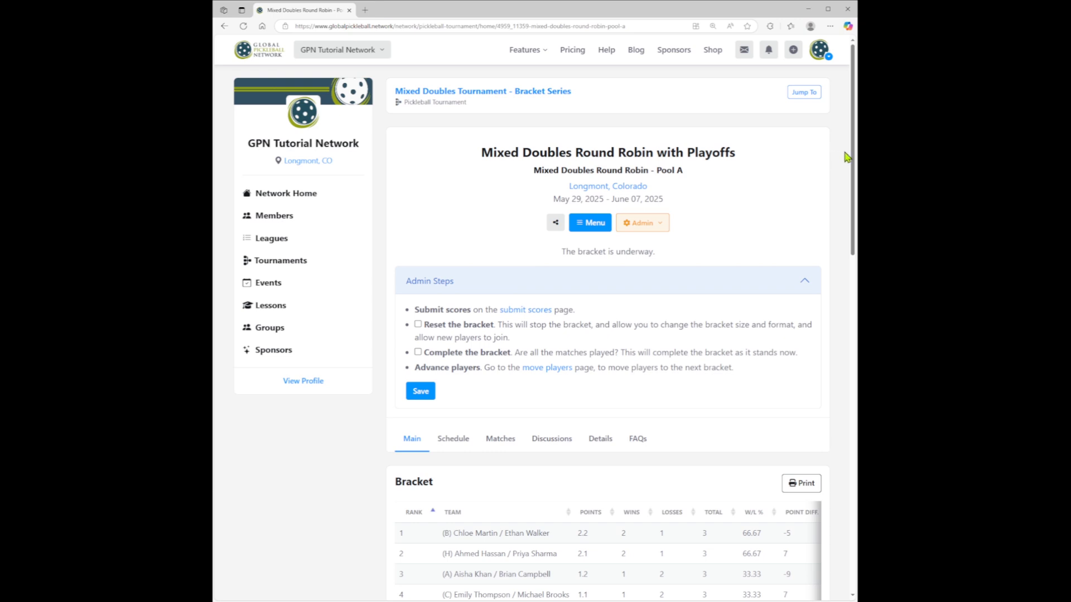
- Review the Pool A standings and points earned, and read its tiebreaker settings
drag(853, 146, 853, 297)
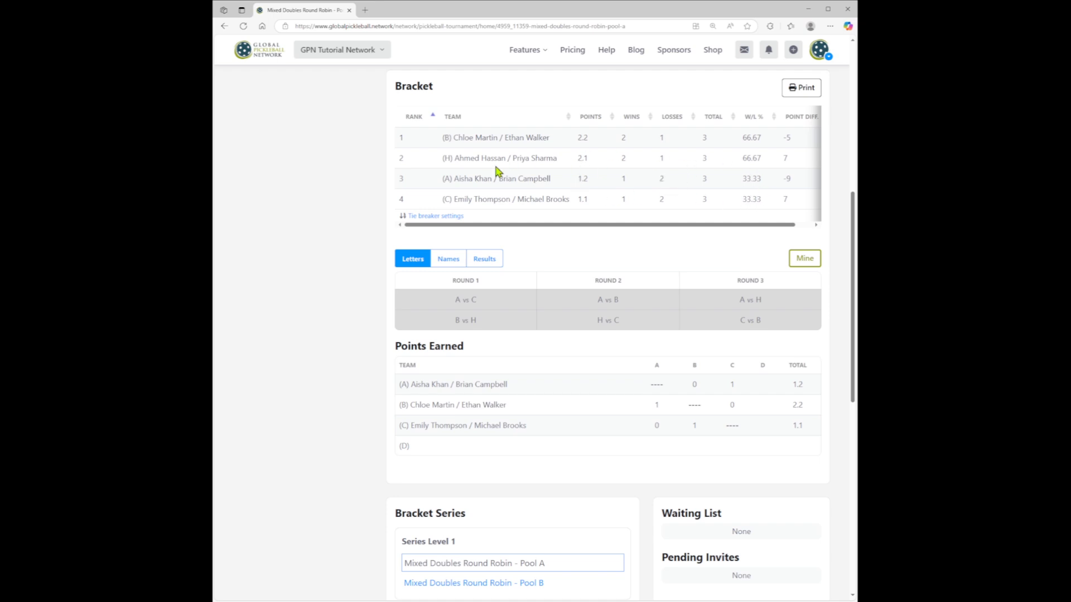
click(450, 217)
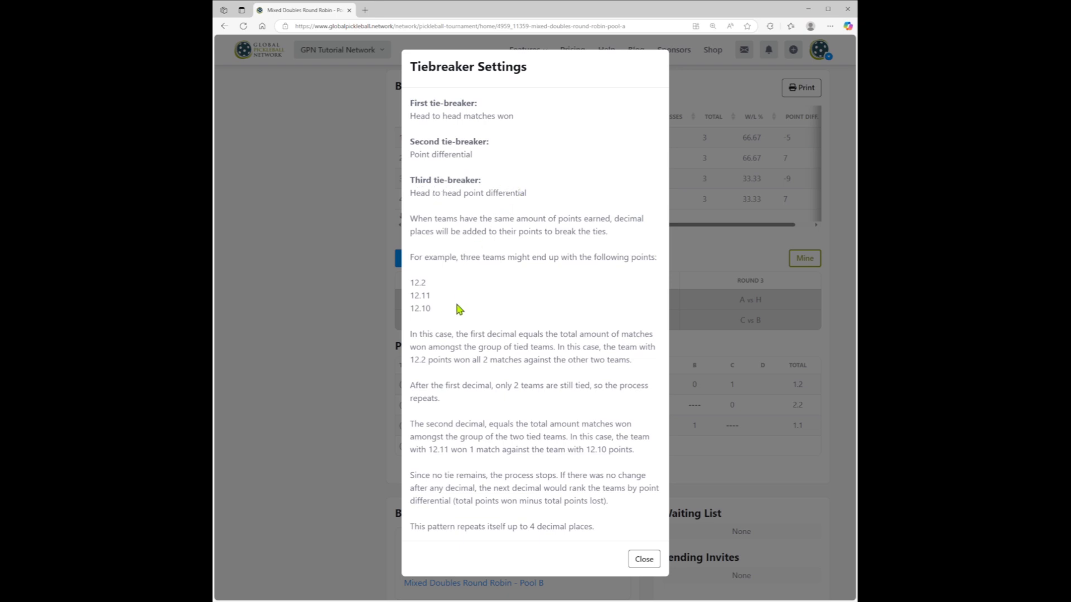
drag(421, 308, 425, 296)
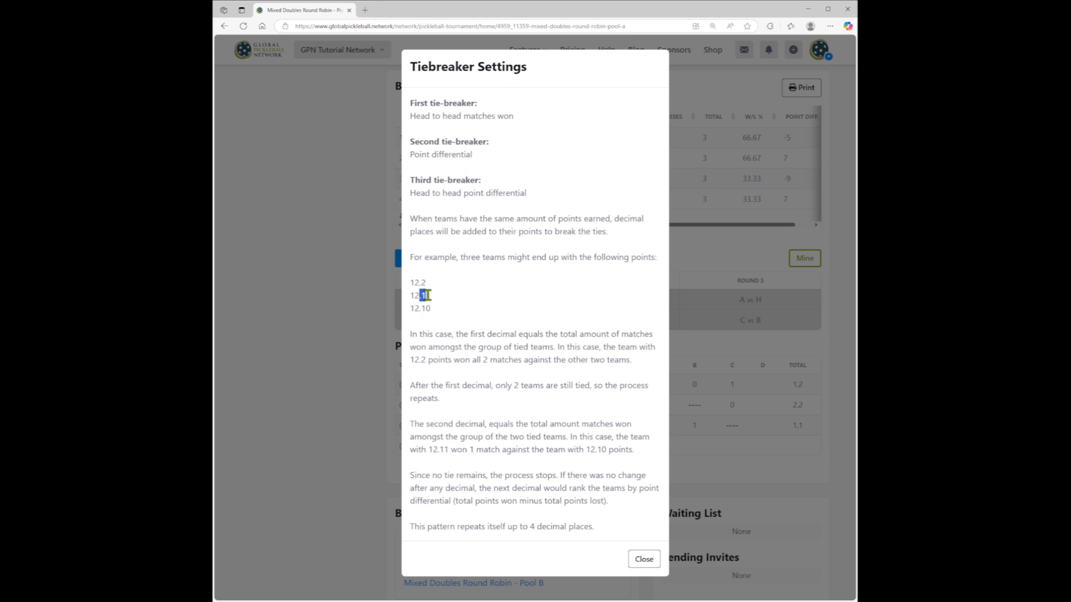
click(645, 560)
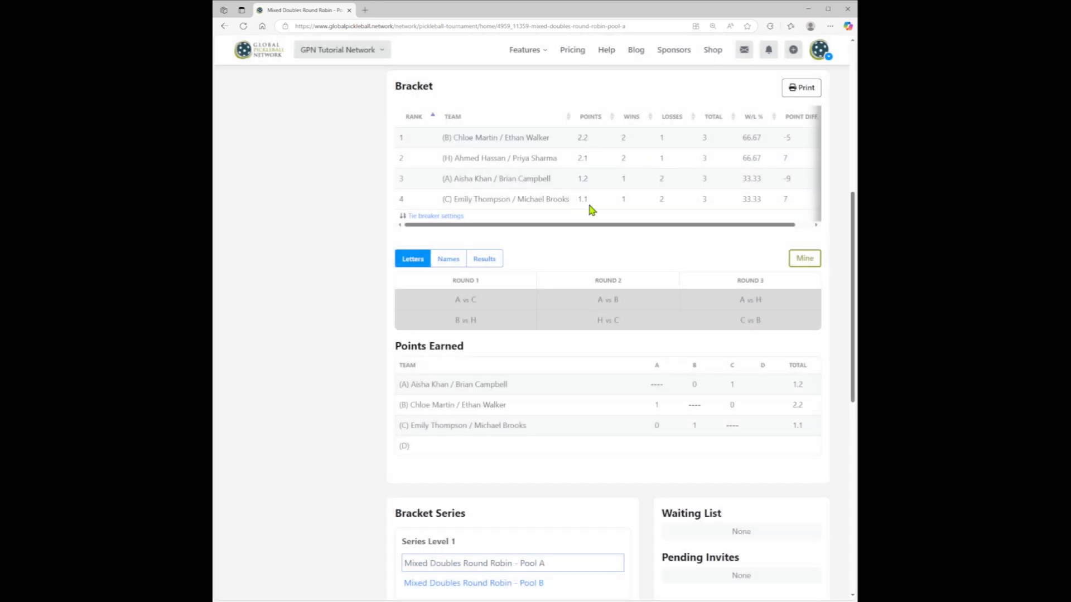
scroll(583, 144, up, 7)
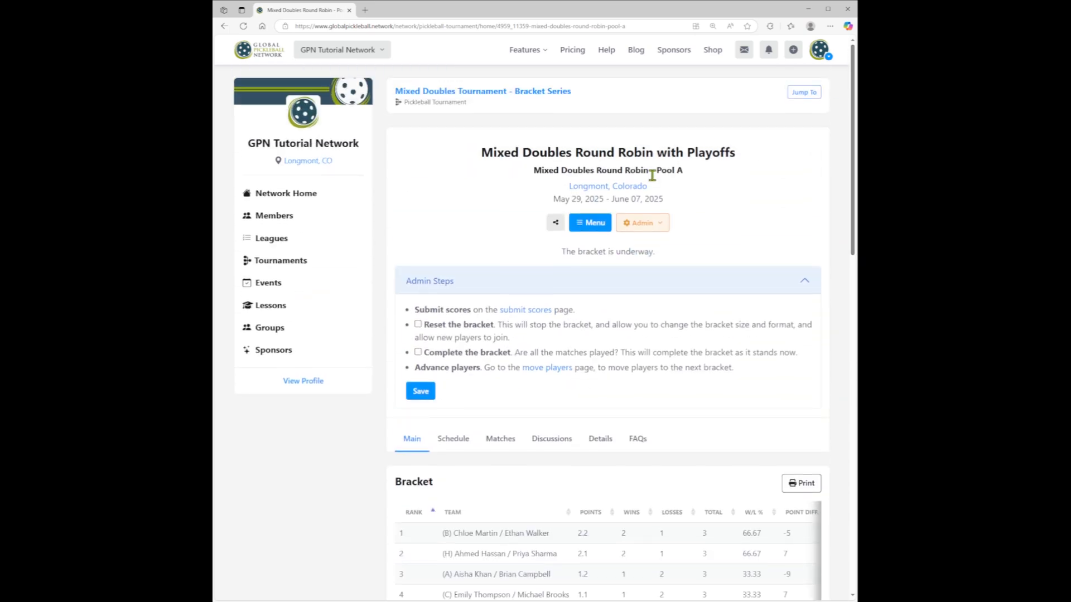
- Open the Pool B bracket and review its standings and points earned
click(801, 96)
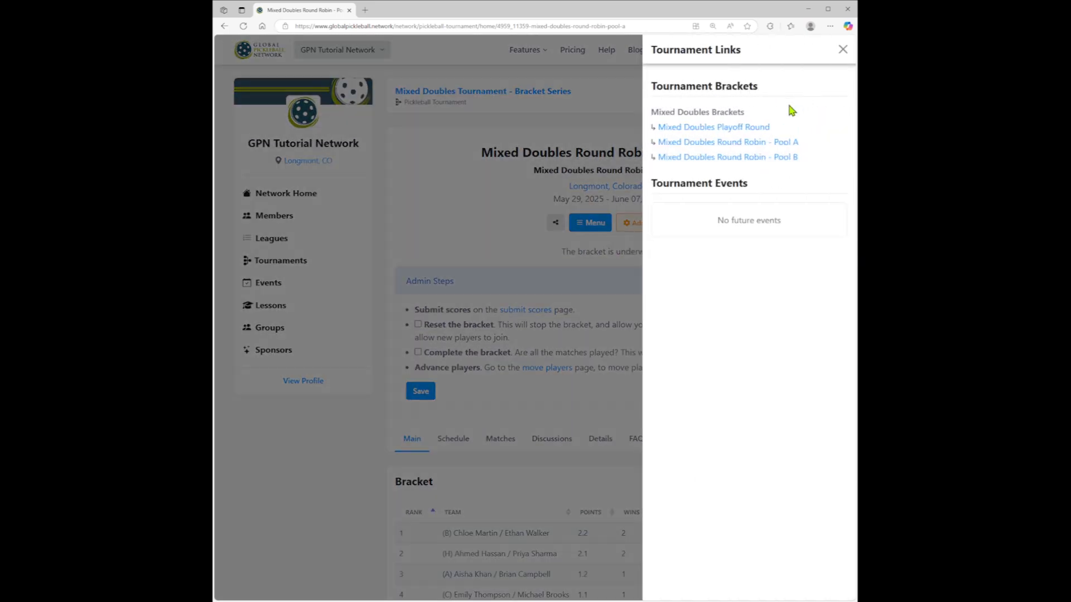
click(777, 156)
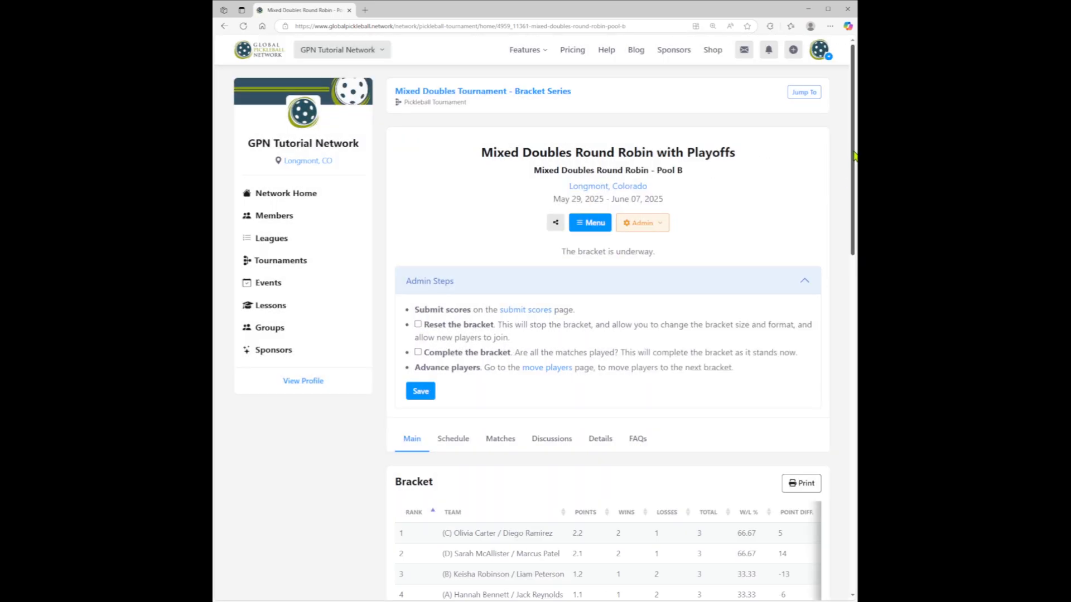
scroll(847, 168, down, 6)
scroll(608, 333, down, 1)
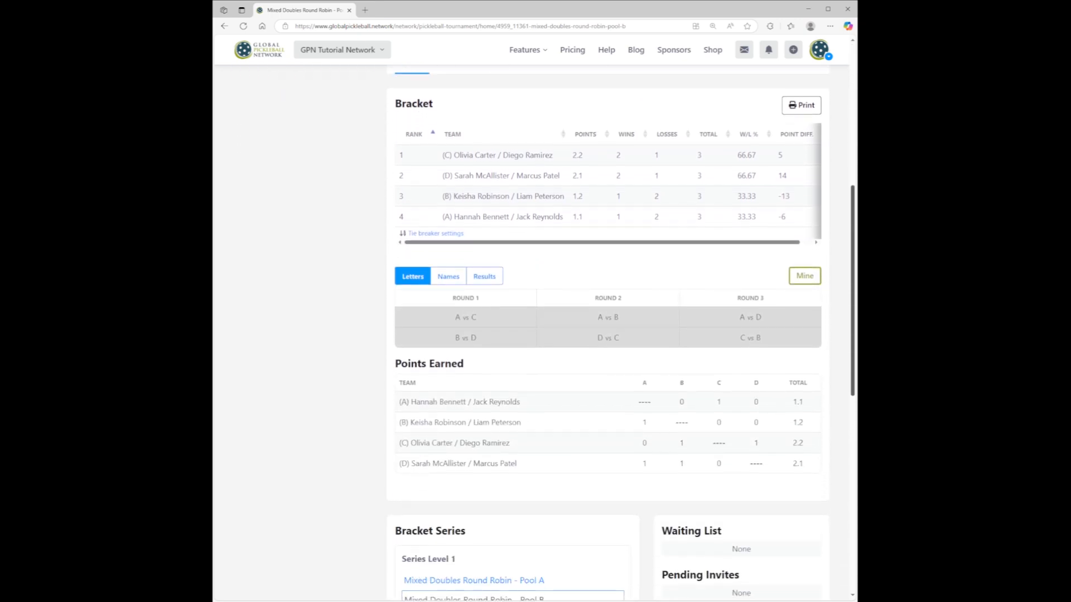
scroll(607, 333, down, 1)
scroll(607, 333, up, 3)
scroll(607, 333, up, 1)
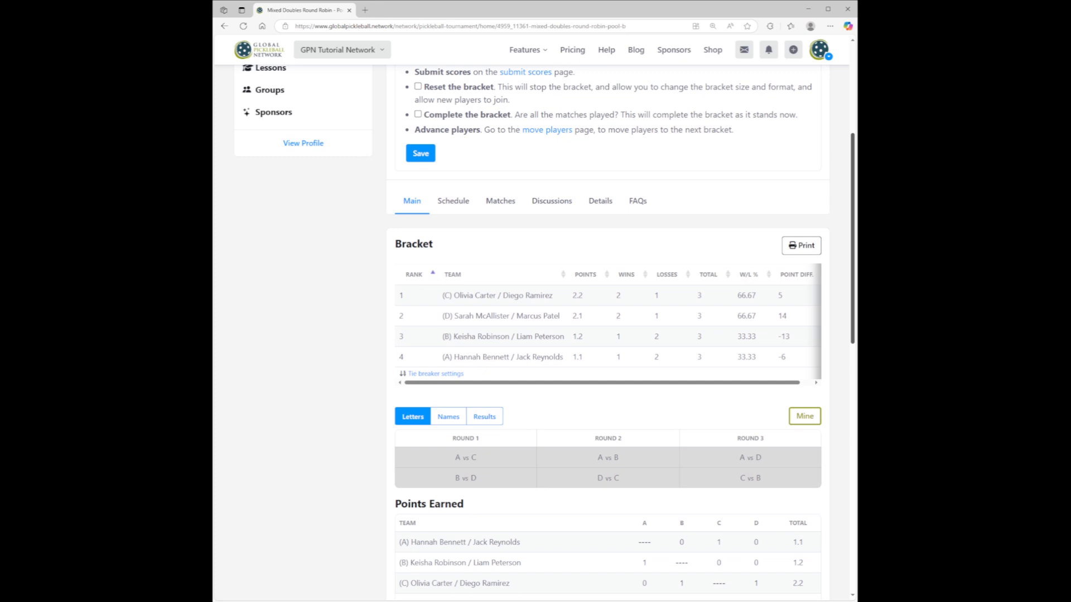
- Show the Pool B rounds as match results and examine the score of each match
scroll(542, 375, down, 1)
click(484, 409)
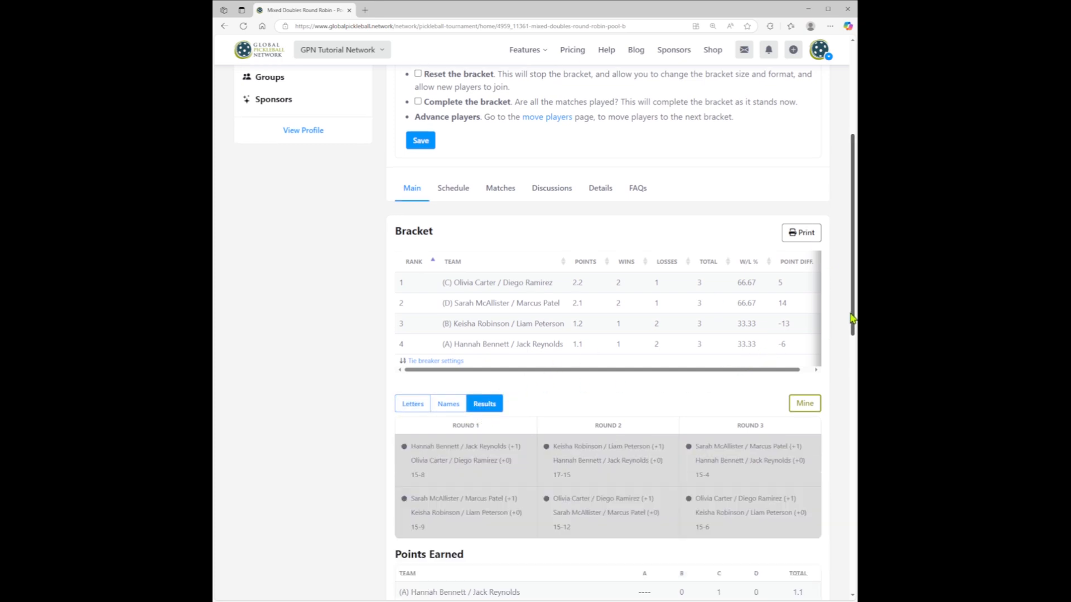
drag(853, 317, 853, 340)
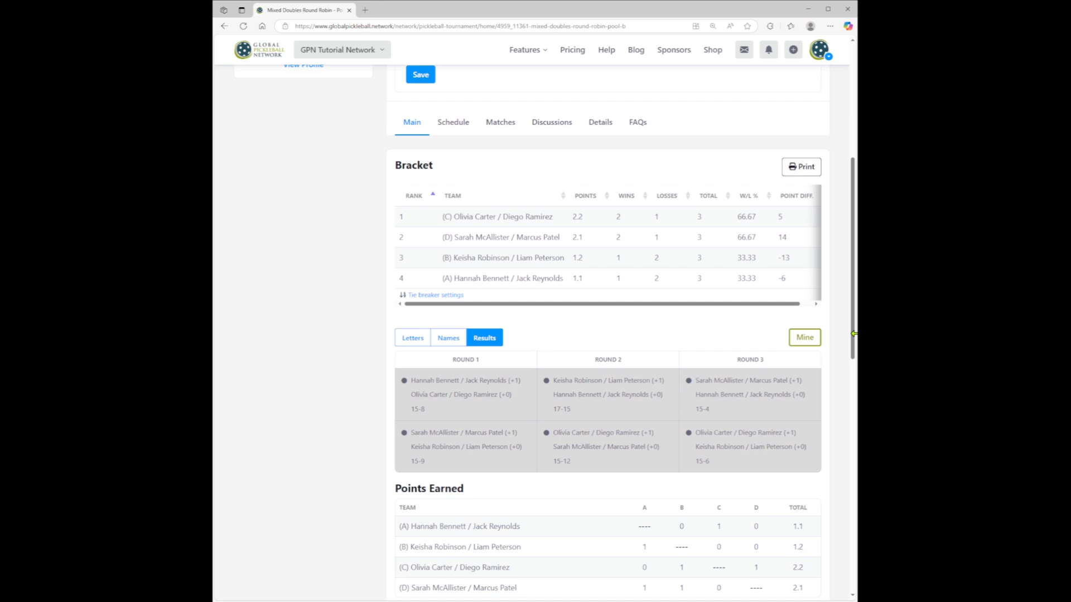
scroll(517, 406, up, 5)
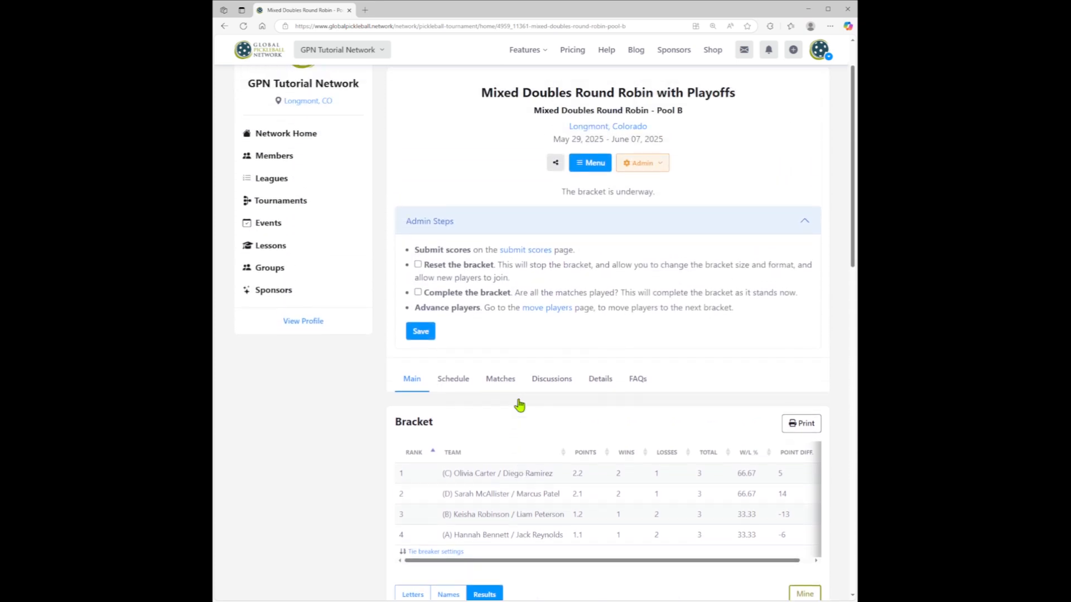
- Mark the Pool B bracket as complete, and do the same for the Pool A bracket
click(418, 293)
click(419, 333)
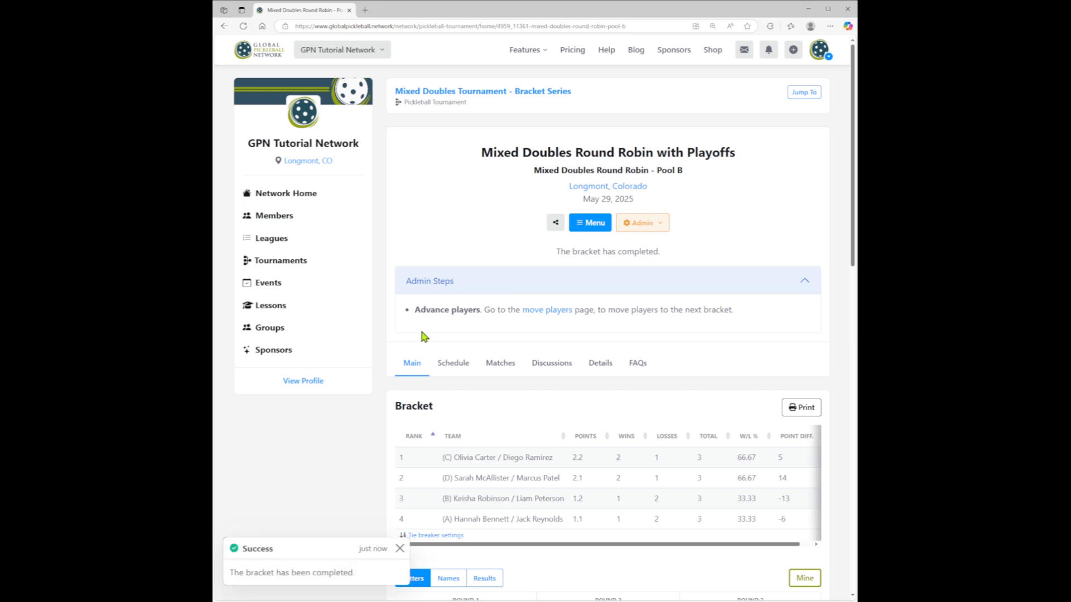
click(803, 92)
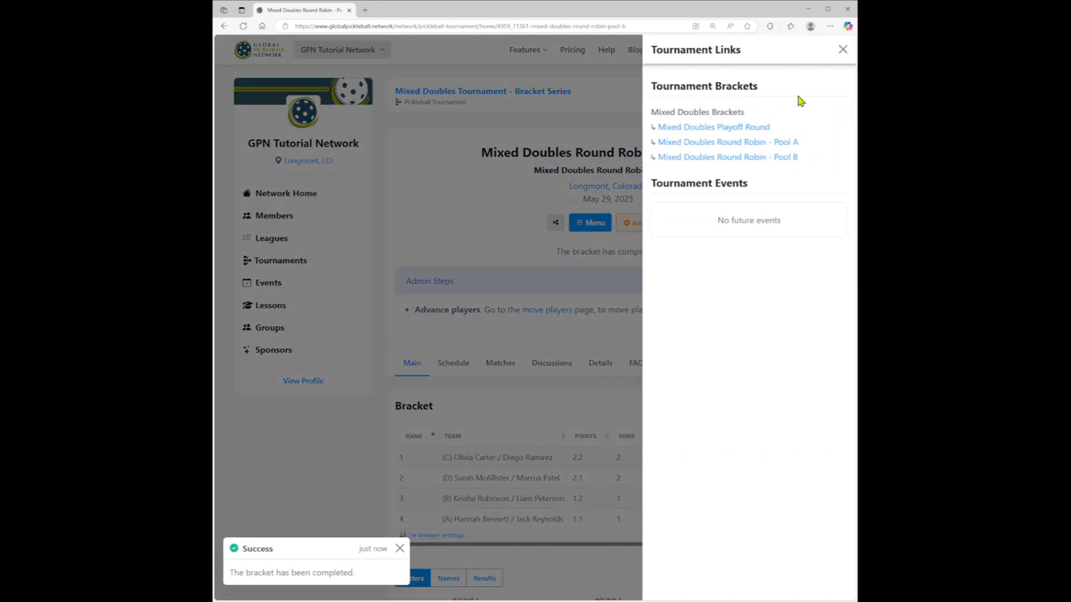
click(777, 144)
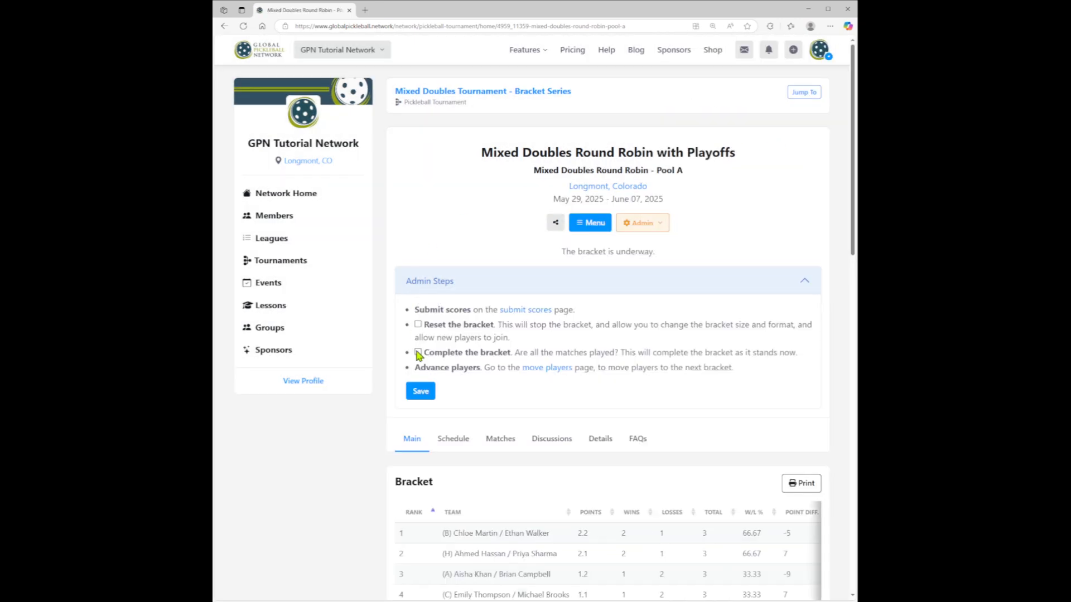
click(420, 395)
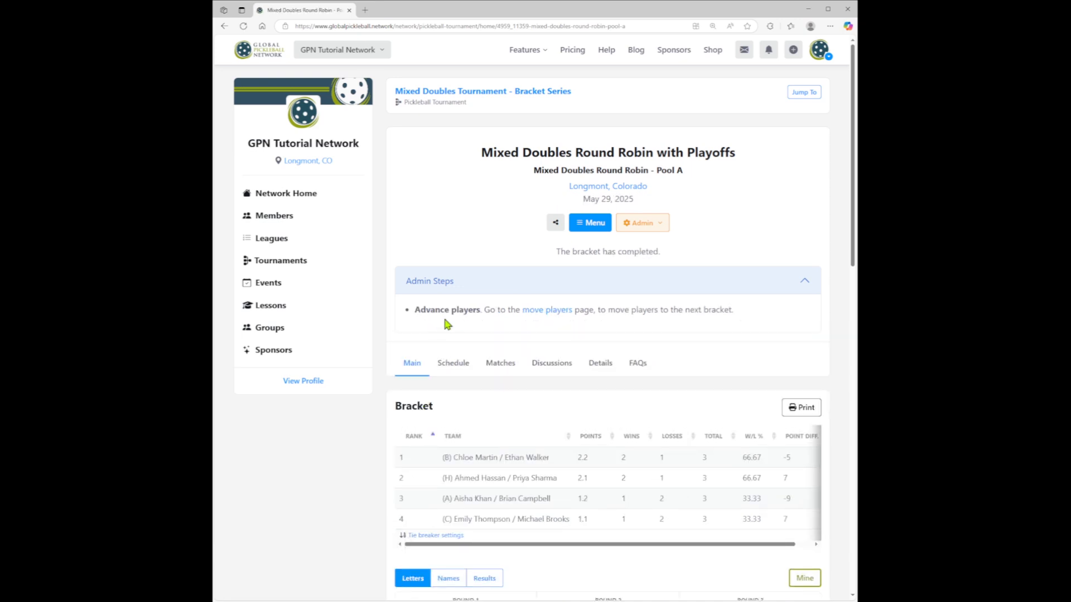
- Move the top three teams of Pool A and of Pool B to the Mixed Doubles Playoff Round and confirm
click(558, 315)
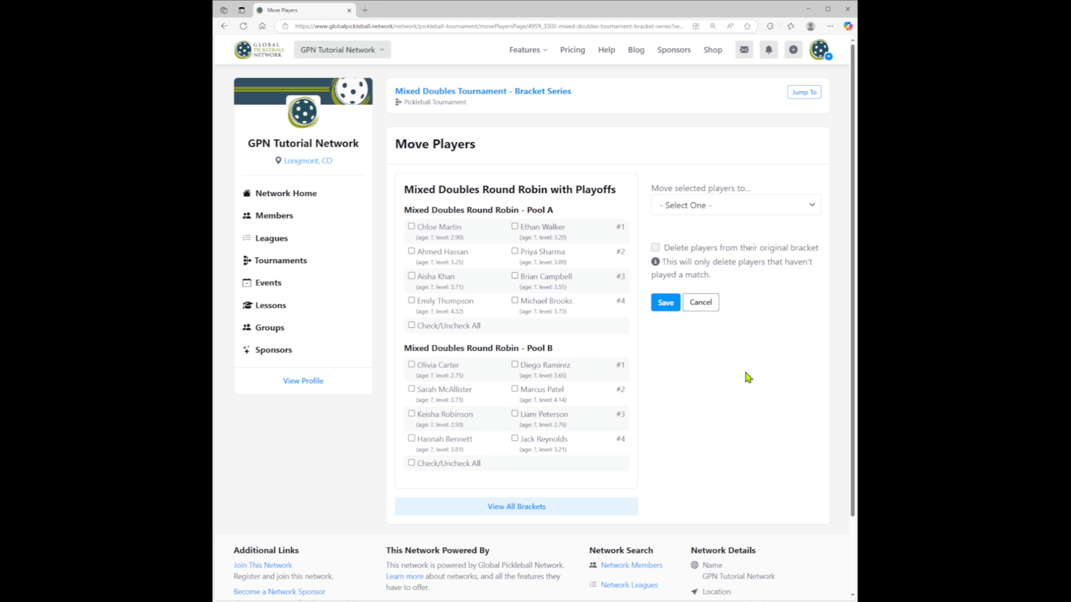
click(411, 227)
click(411, 252)
click(411, 276)
click(411, 365)
click(411, 388)
click(412, 414)
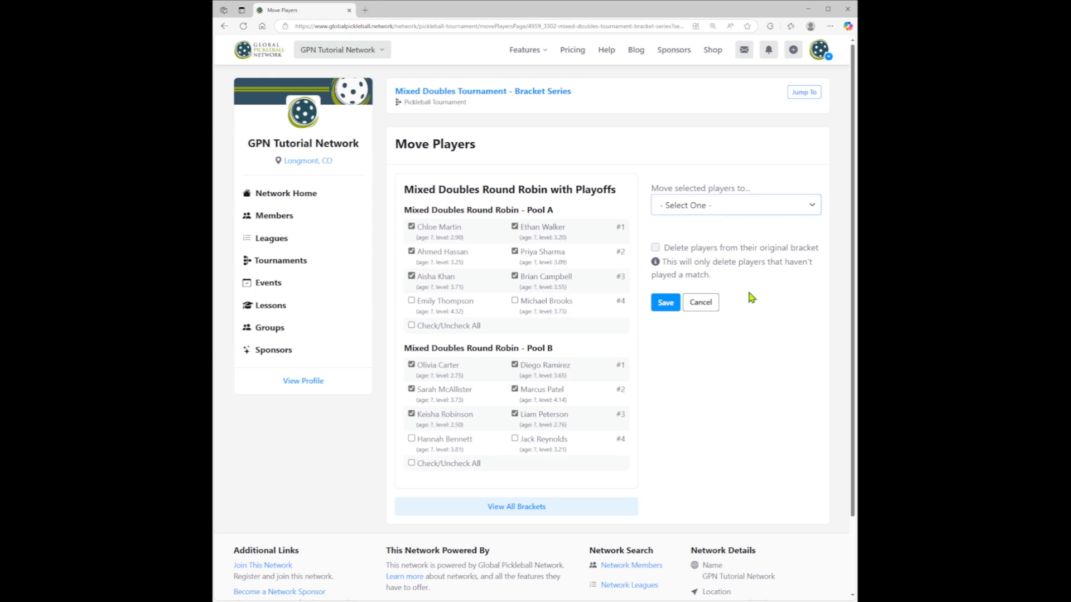
key(Down)
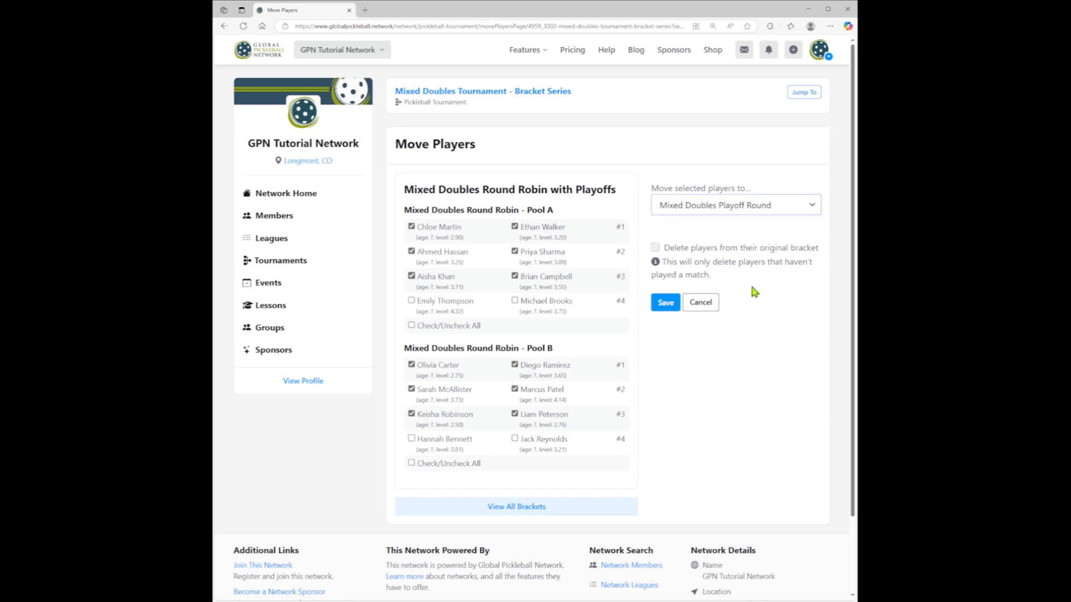
click(666, 304)
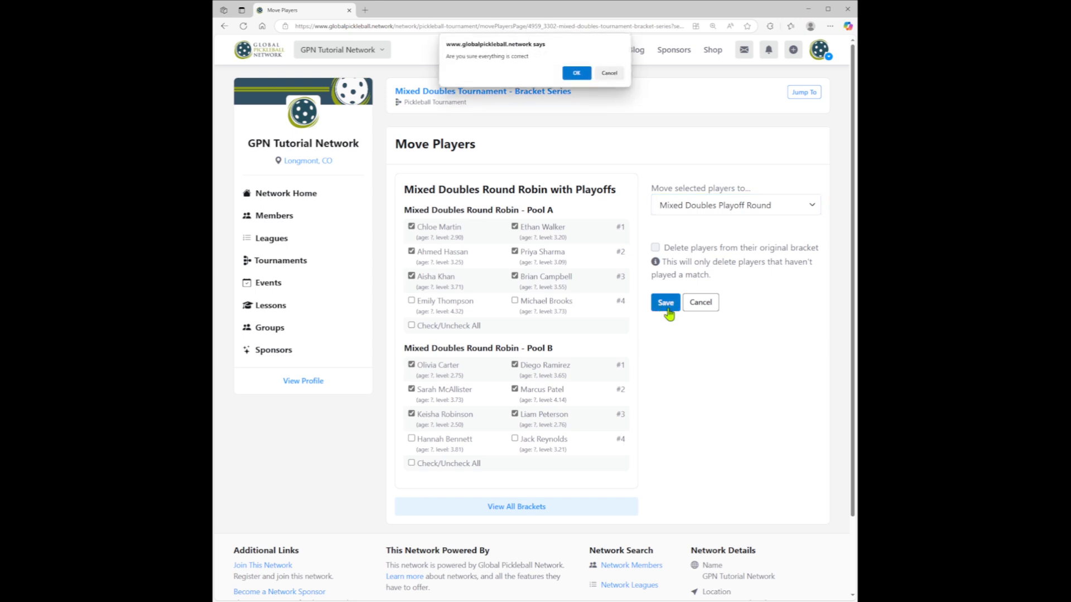
click(576, 73)
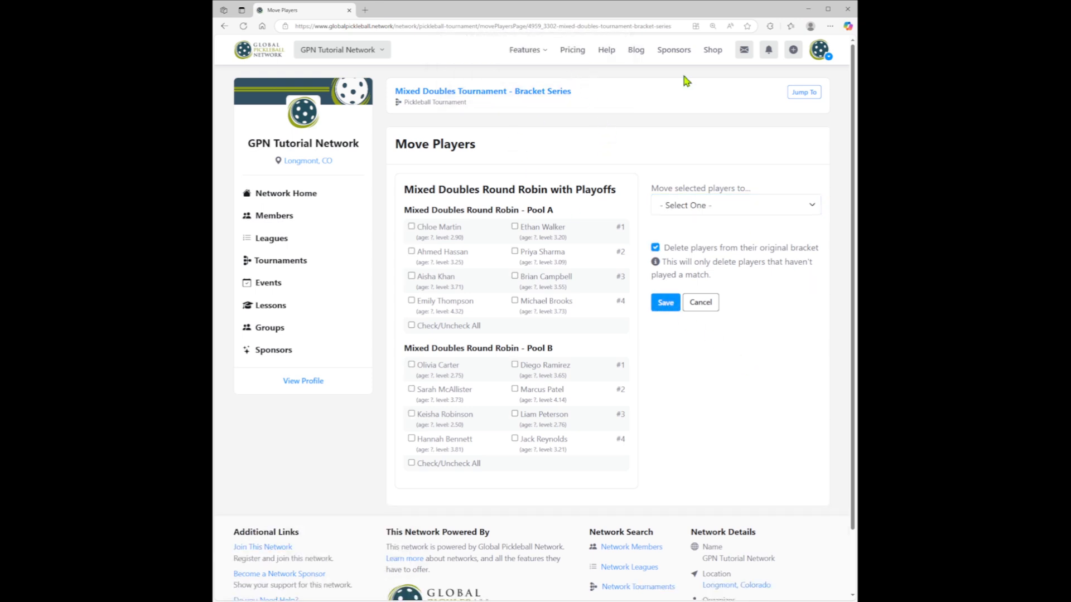
- Open the Mixed Doubles Playoff Round bracket and review its list of teams
click(803, 92)
click(747, 128)
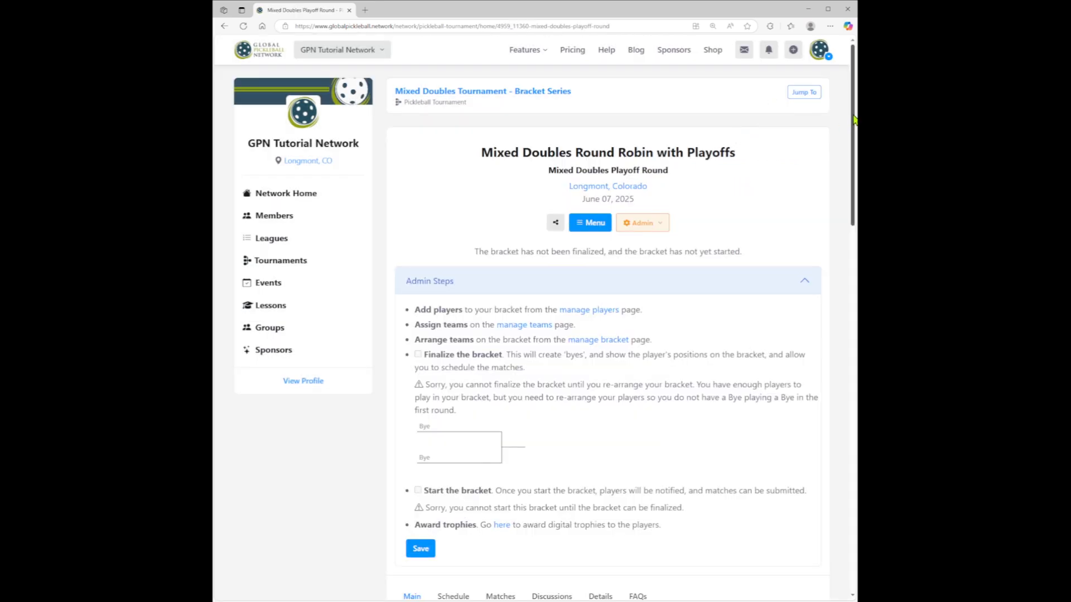
drag(854, 118, 840, 456)
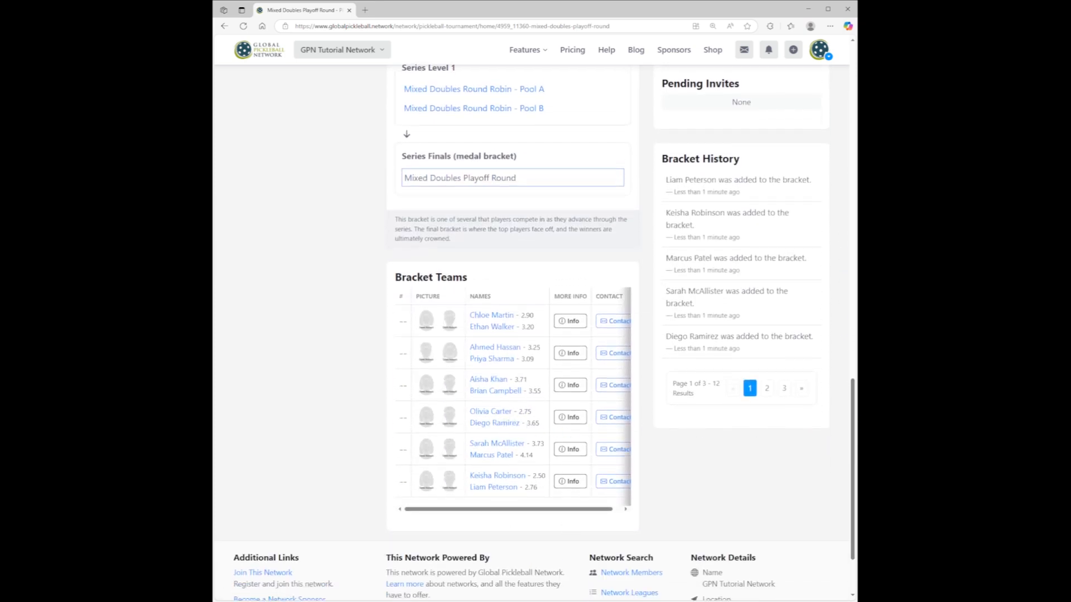
drag(853, 530, 852, 233)
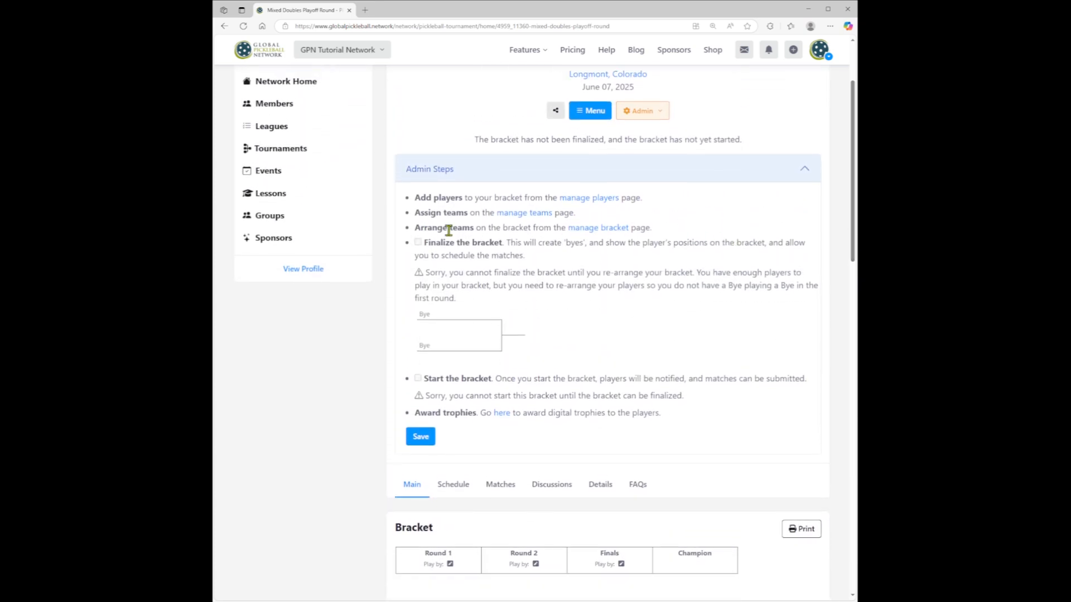
- Open the playoff bracket's position management and add all possible teams to the bracket
click(586, 229)
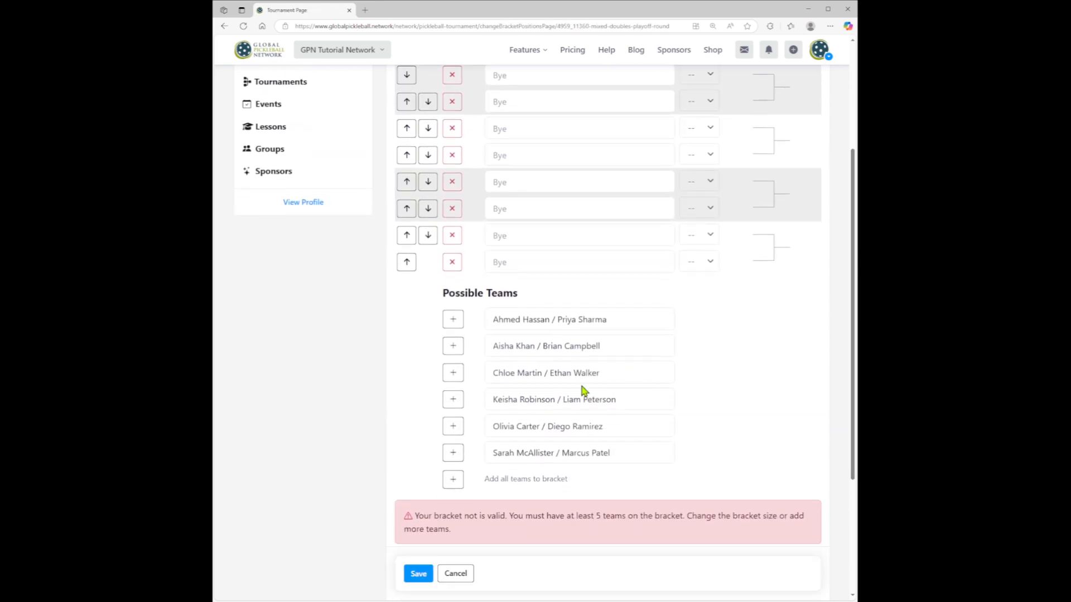
click(453, 480)
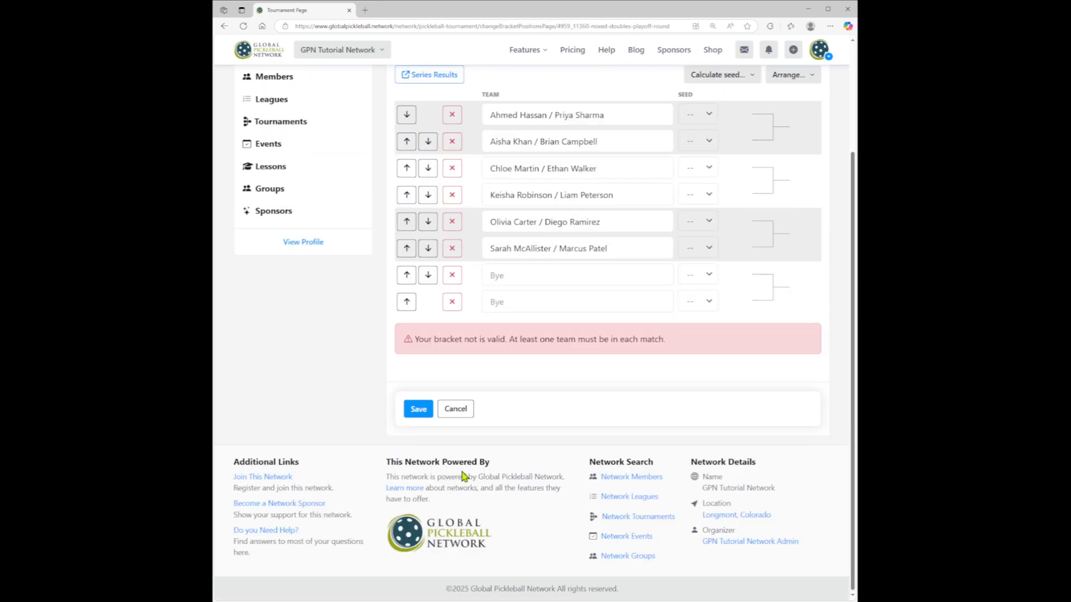
scroll(651, 378, up, 2)
scroll(678, 397, up, 1)
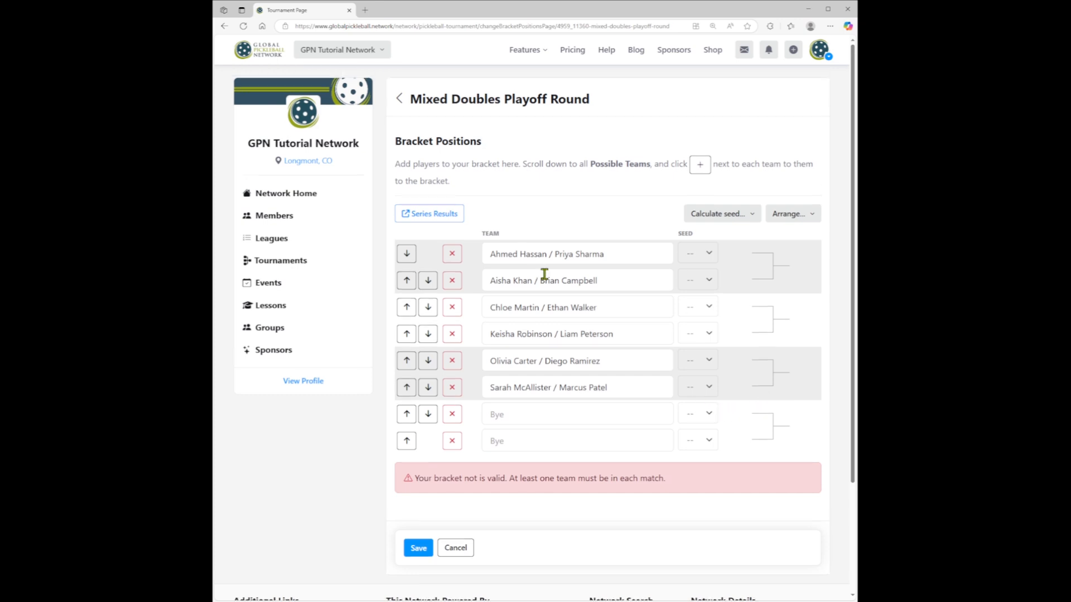
- Using the series results, seed the pool winners 1 and 2, runners-up 3 and 4, and third places 5 and 6, Pool A first
click(437, 222)
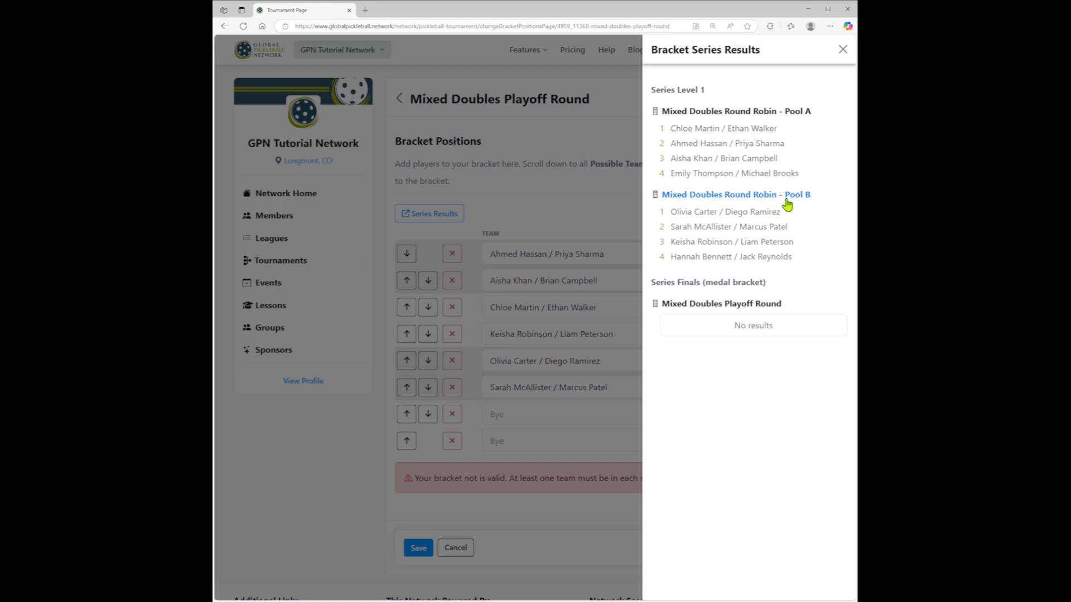
click(645, 240)
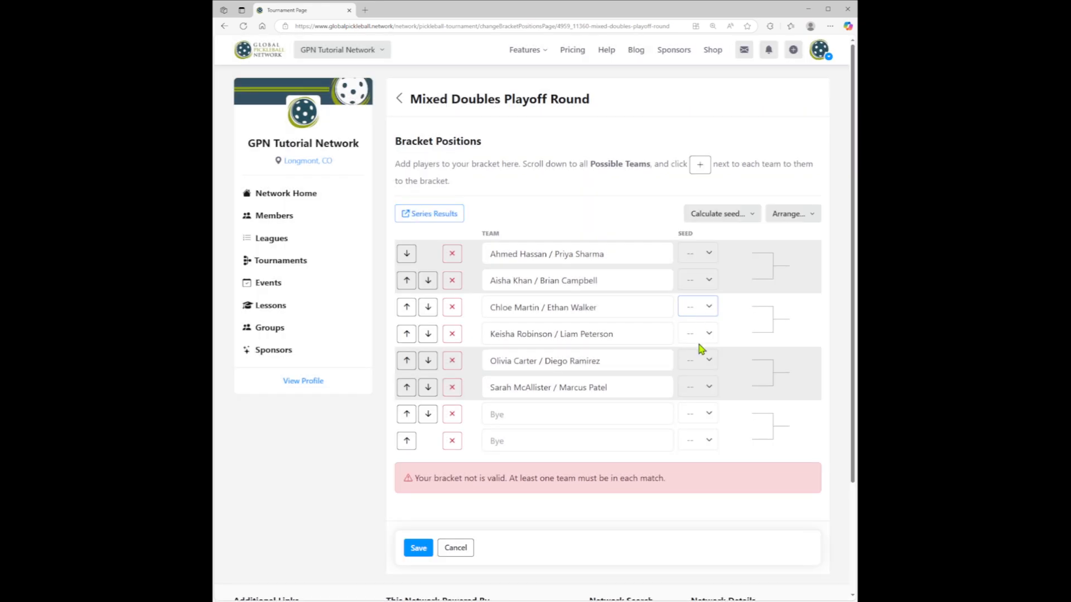
click(701, 250)
click(701, 320)
click(693, 282)
click(692, 318)
click(701, 362)
click(705, 414)
click(697, 390)
click(707, 469)
click(693, 334)
click(695, 447)
- Arrange the playoff teams by seed and save the bracket positions
click(791, 217)
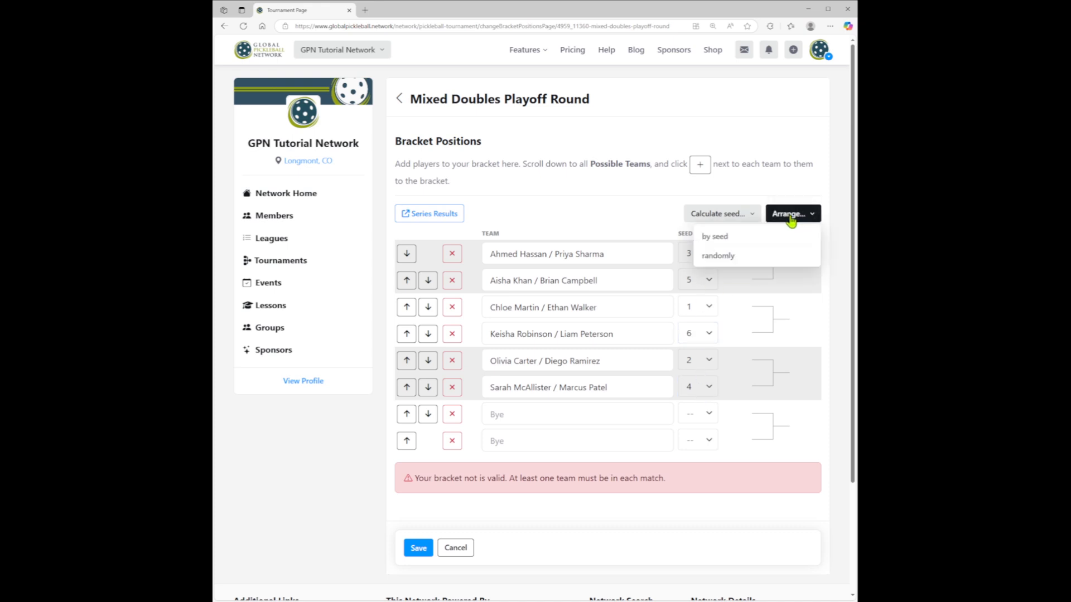
click(722, 239)
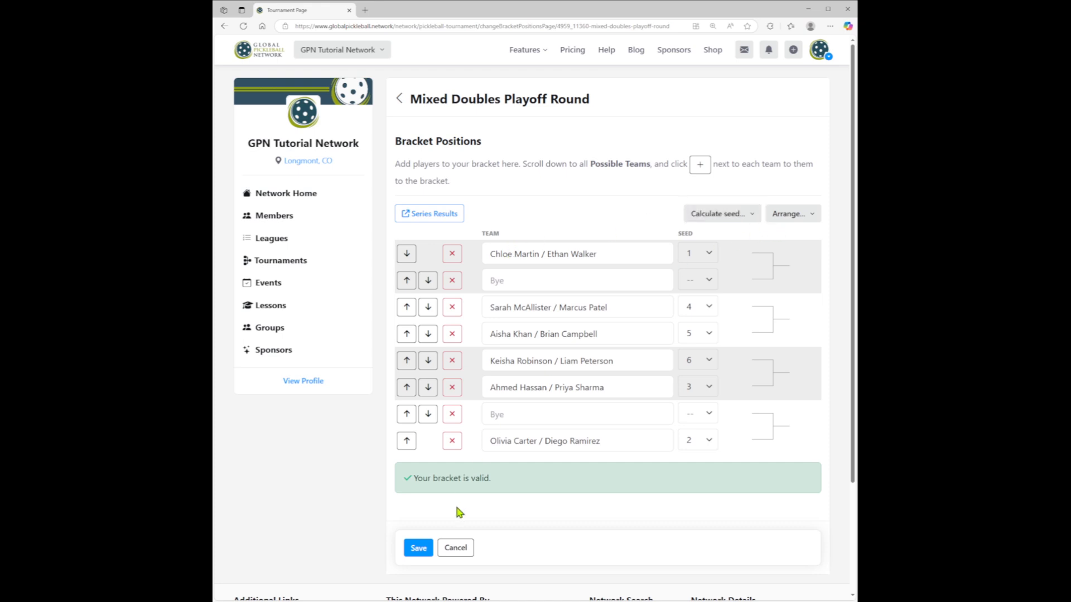
click(420, 549)
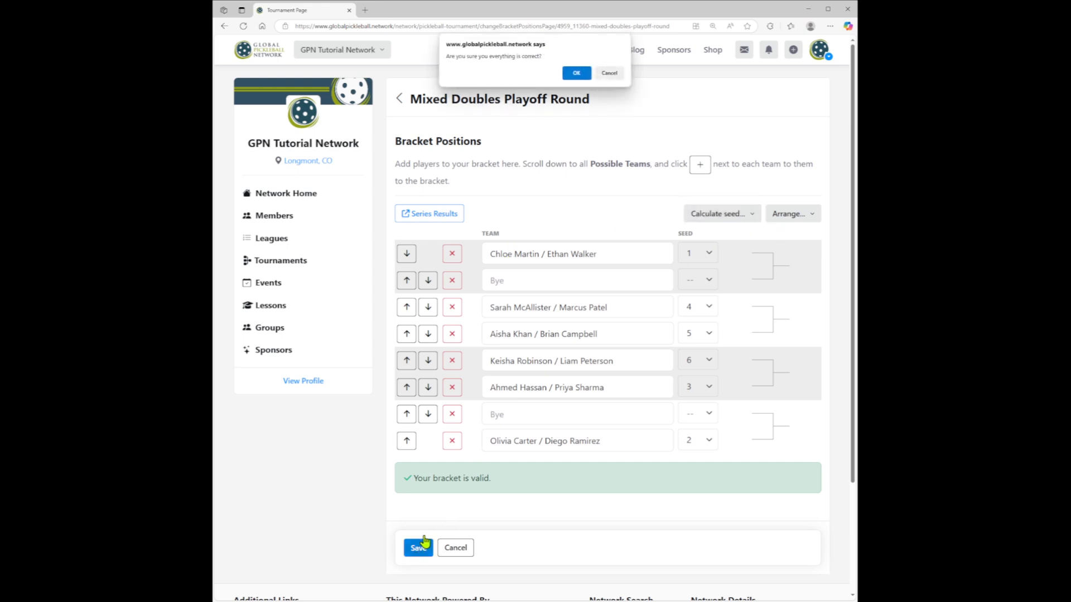
click(577, 71)
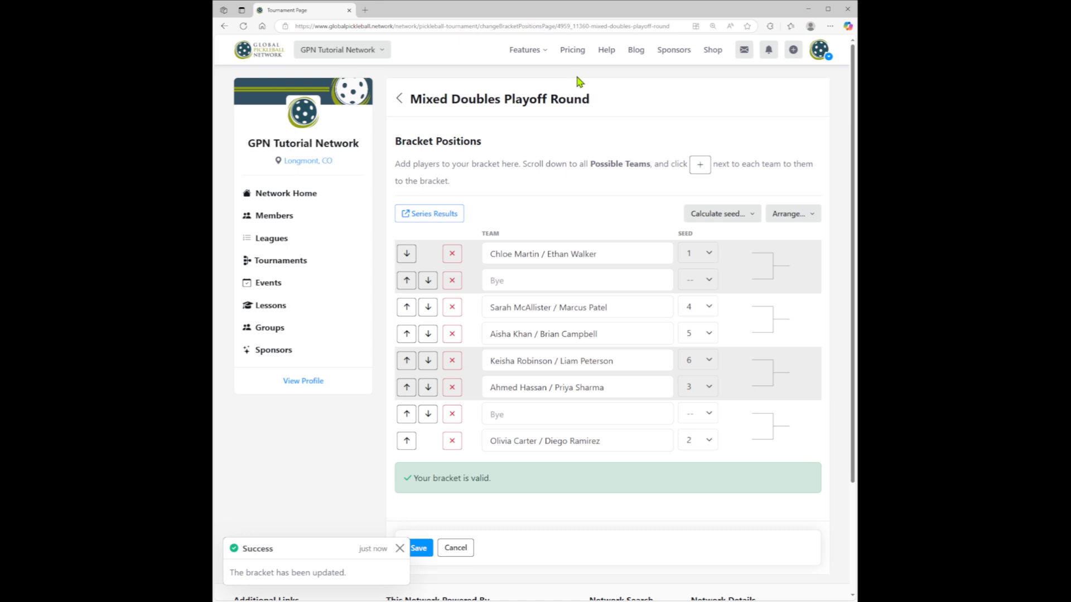
- Return to the playoff bracket page, check the matchups, and finalize and start the bracket
click(521, 104)
scroll(725, 223, down, 7)
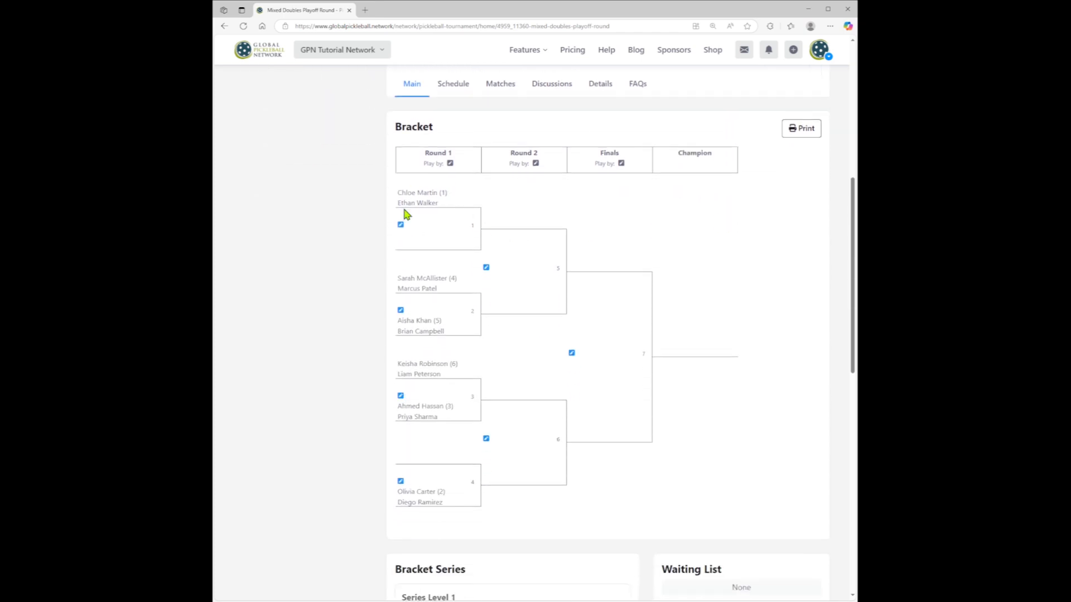
scroll(593, 333, up, 5)
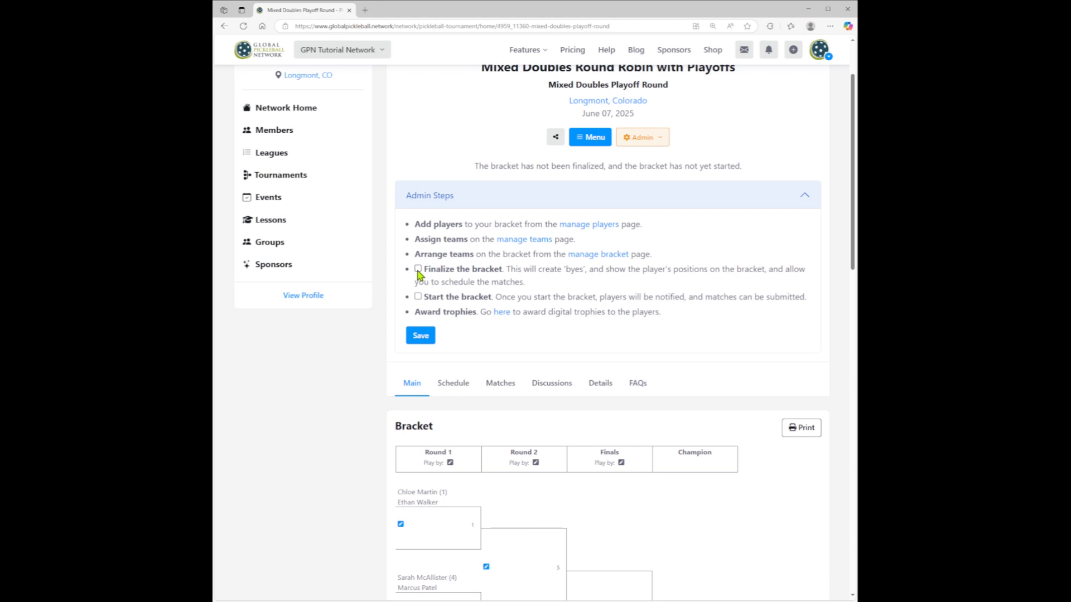
click(418, 270)
click(419, 298)
click(425, 339)
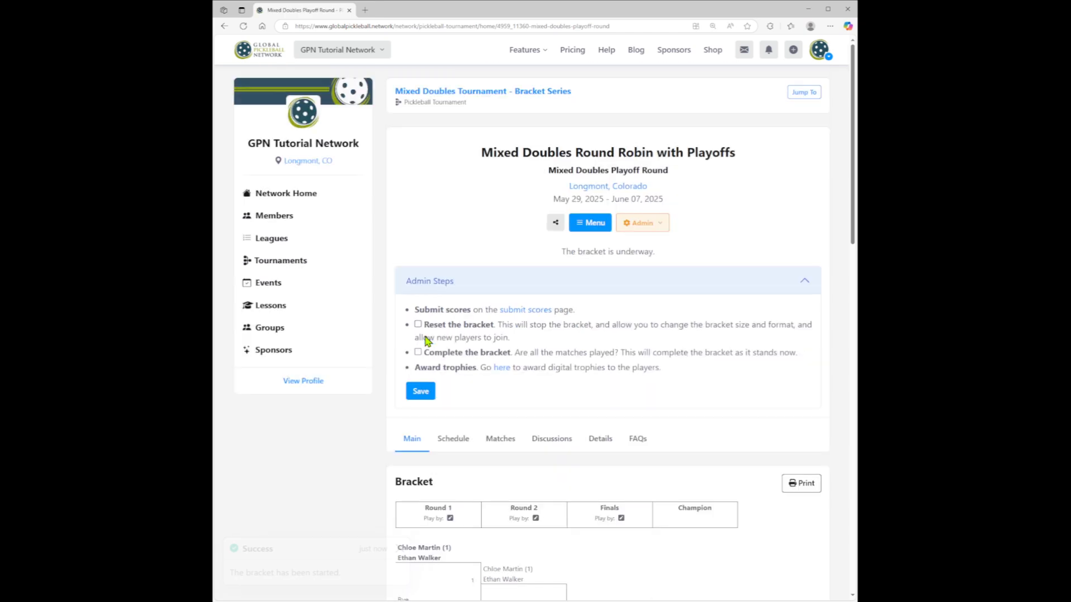
- Review the playoff bracket's match scores from Round 1 through the finals
drag(853, 132, 855, 257)
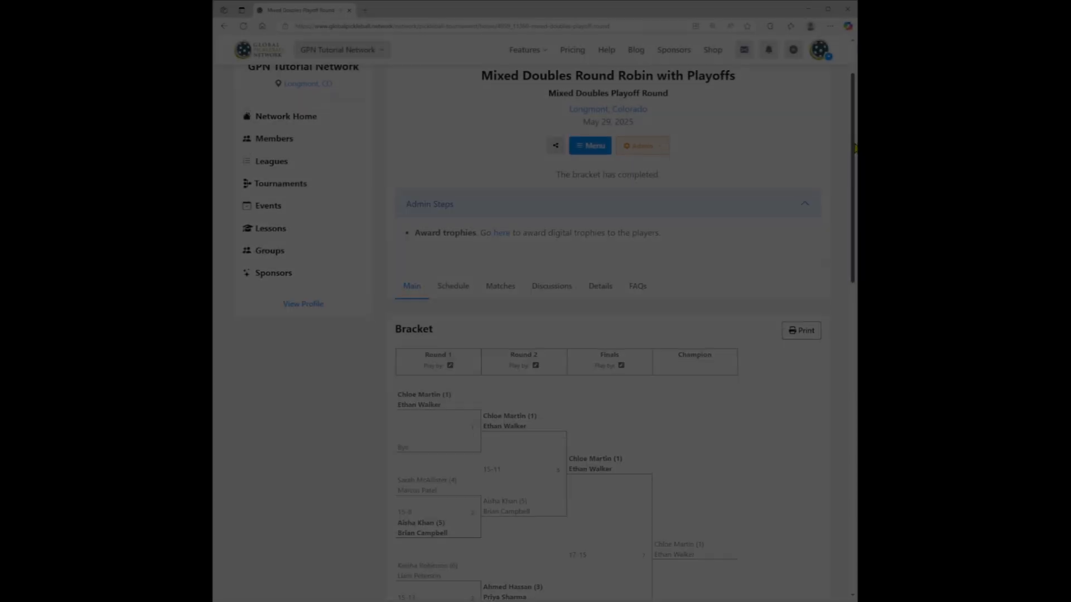
drag(855, 150, 822, 223)
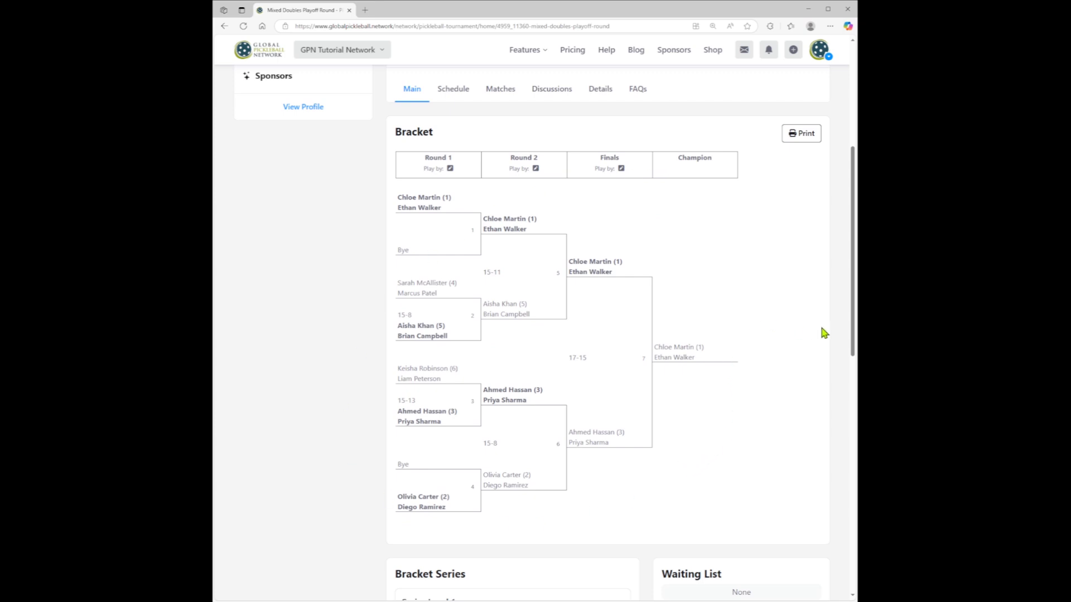
drag(852, 333, 845, 211)
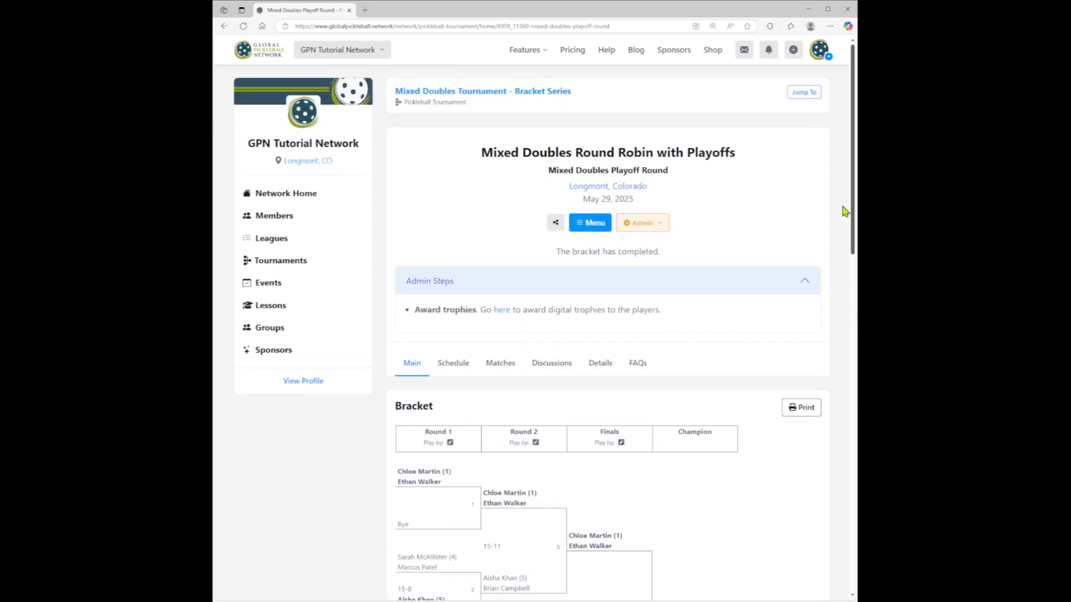
- Open the tournament page and expand the Mixed Doubles Round Robin with Playoffs series to review each bracket's final placings
click(544, 99)
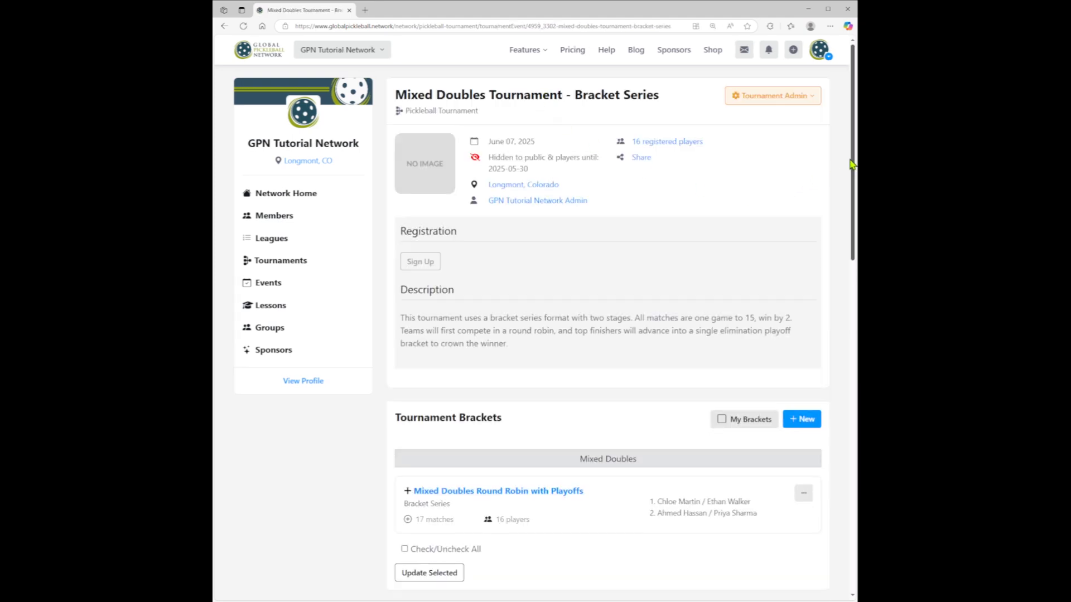
scroll(765, 242, down, 3)
click(486, 347)
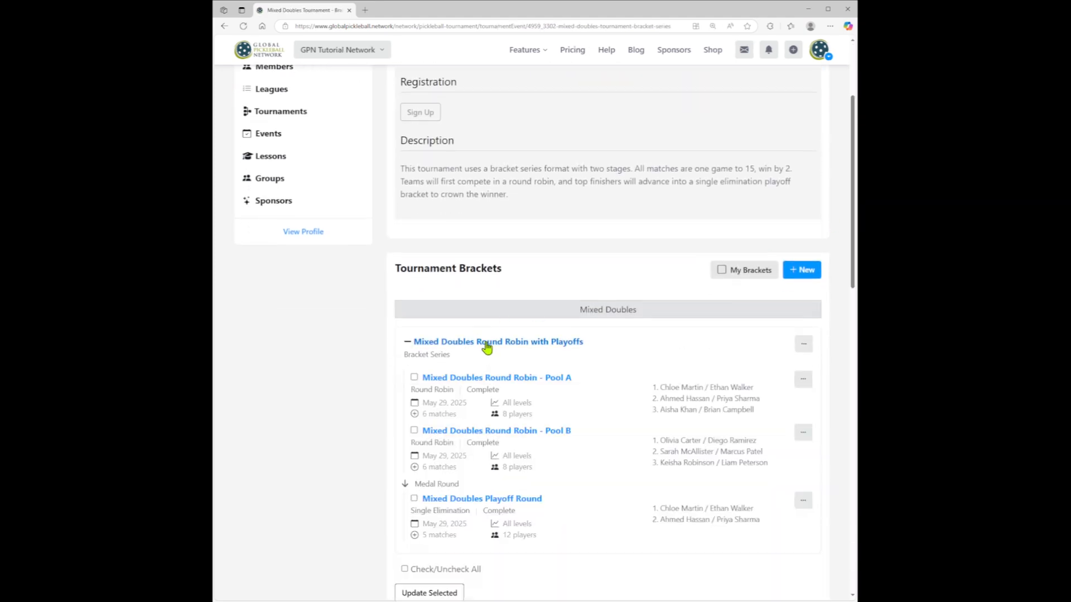
scroll(593, 337, down, 2)
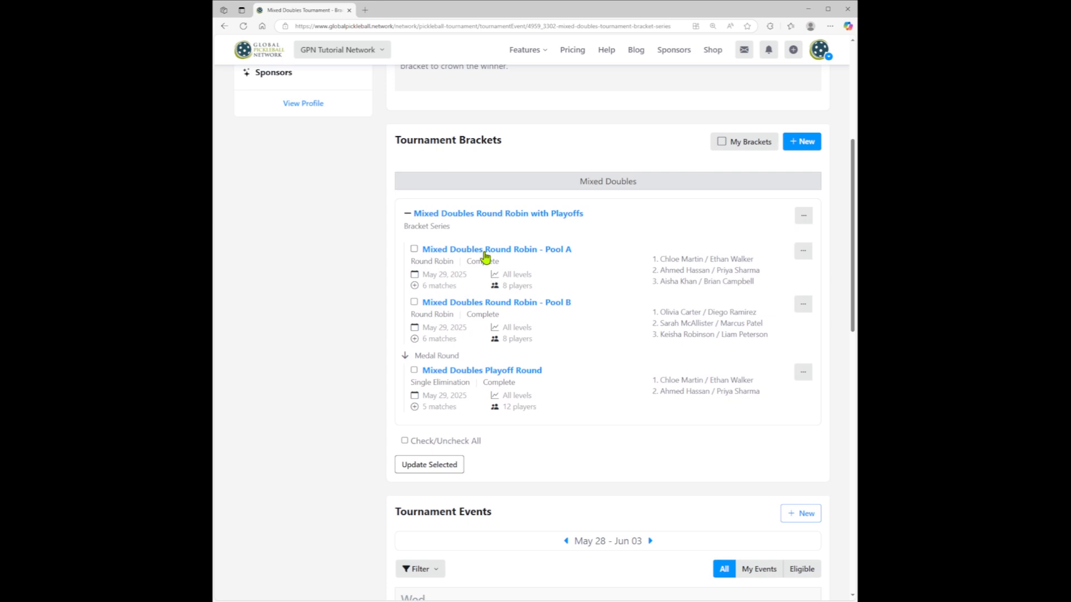
scroll(488, 395, up, 5)
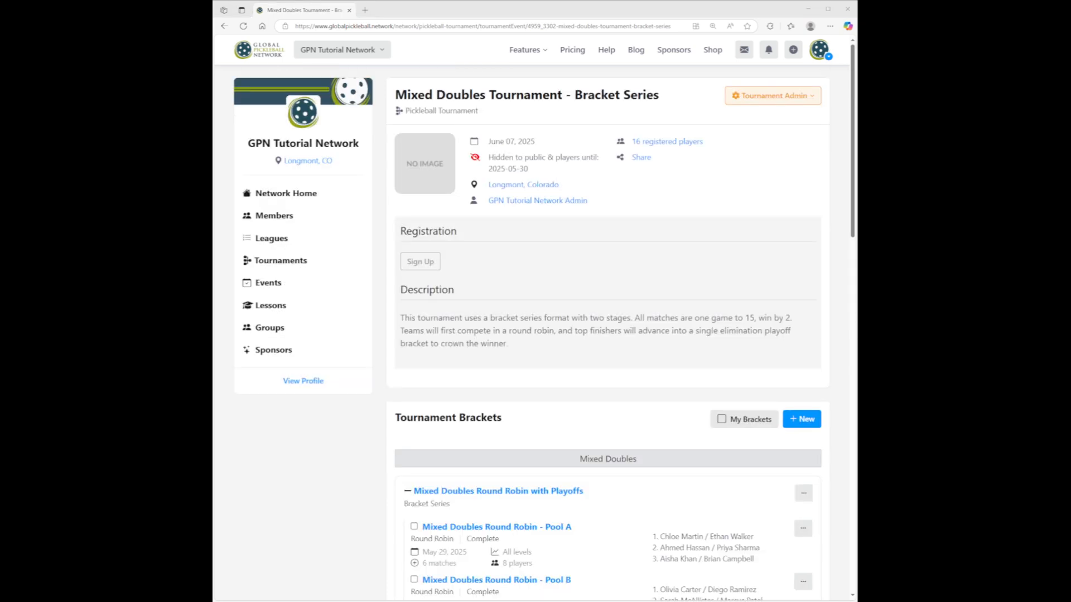